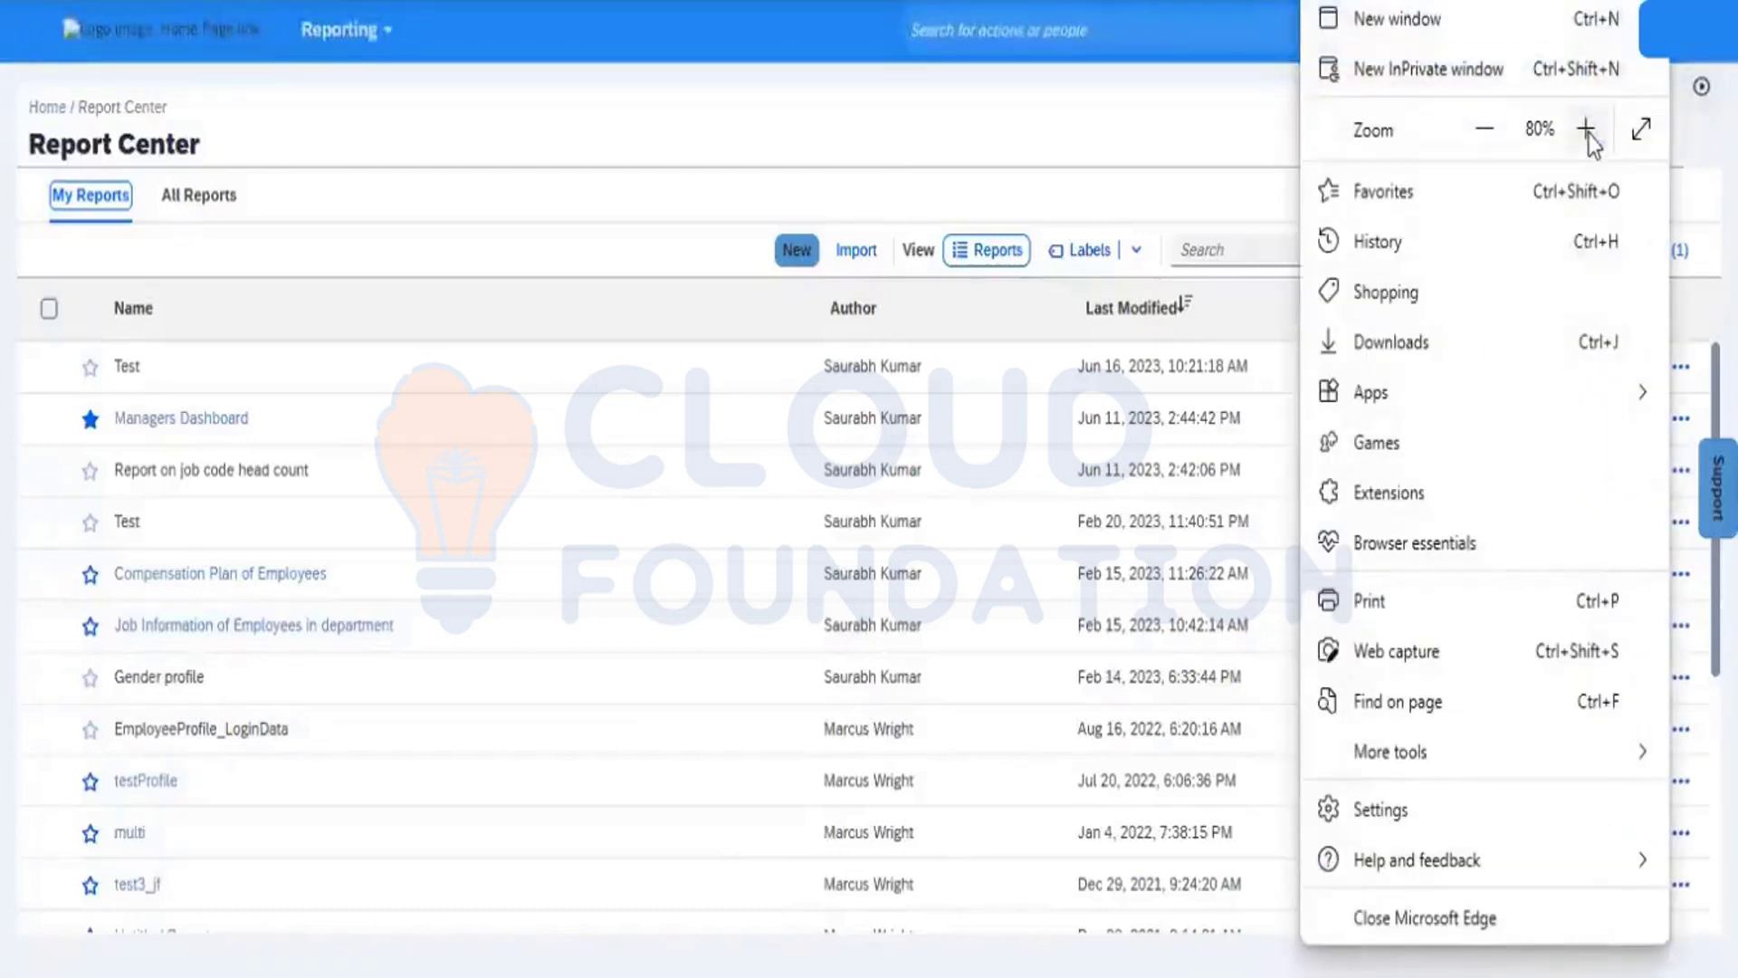
Set the browser page zoom to 90%
click(1587, 134)
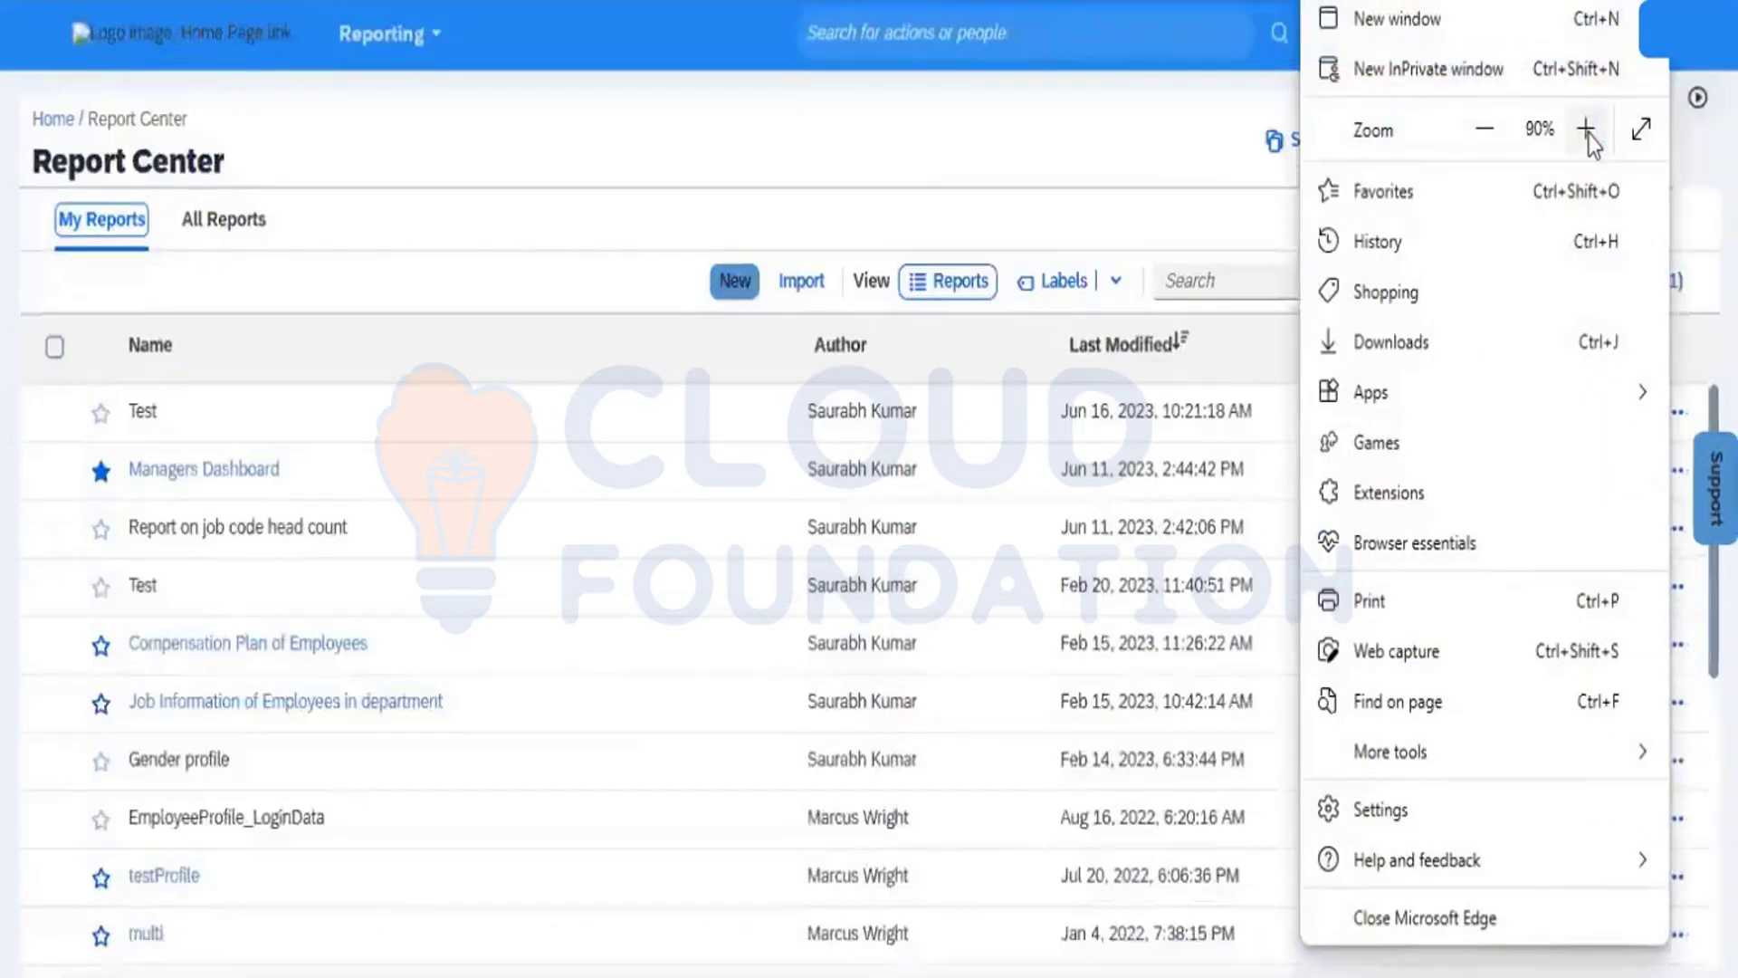
click(618, 171)
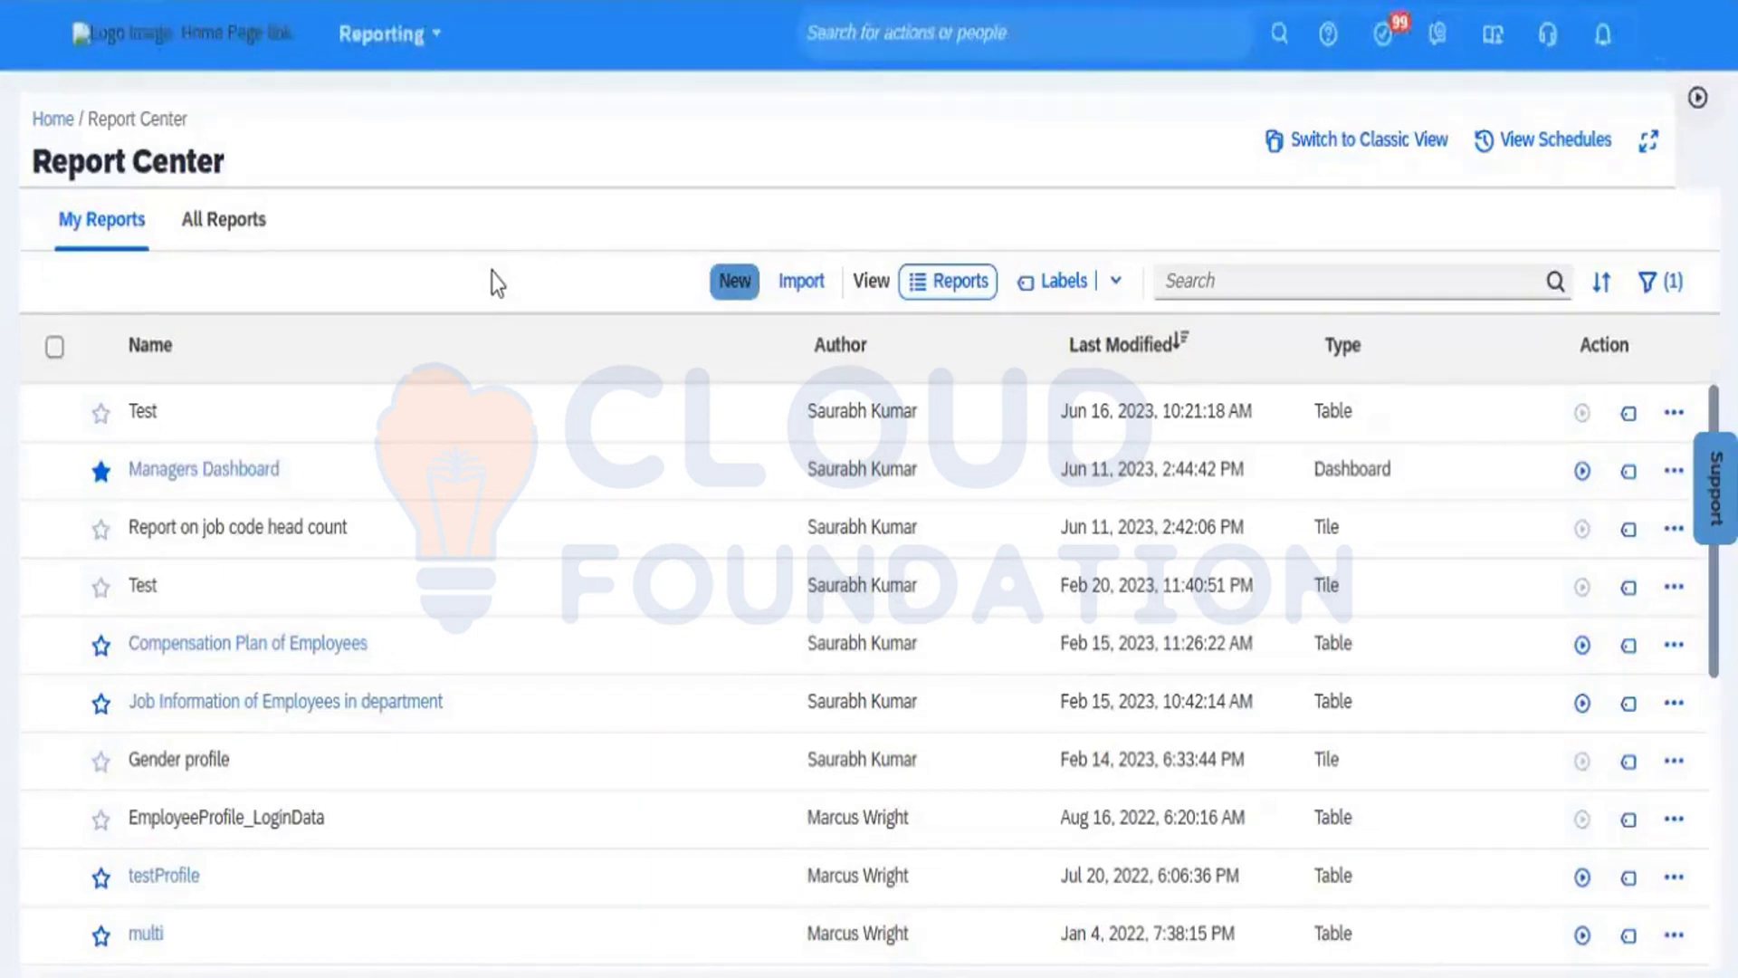
Create a new Table report structured as Single Domain, using the Person and Employment Info (as of Date) domain
click(737, 291)
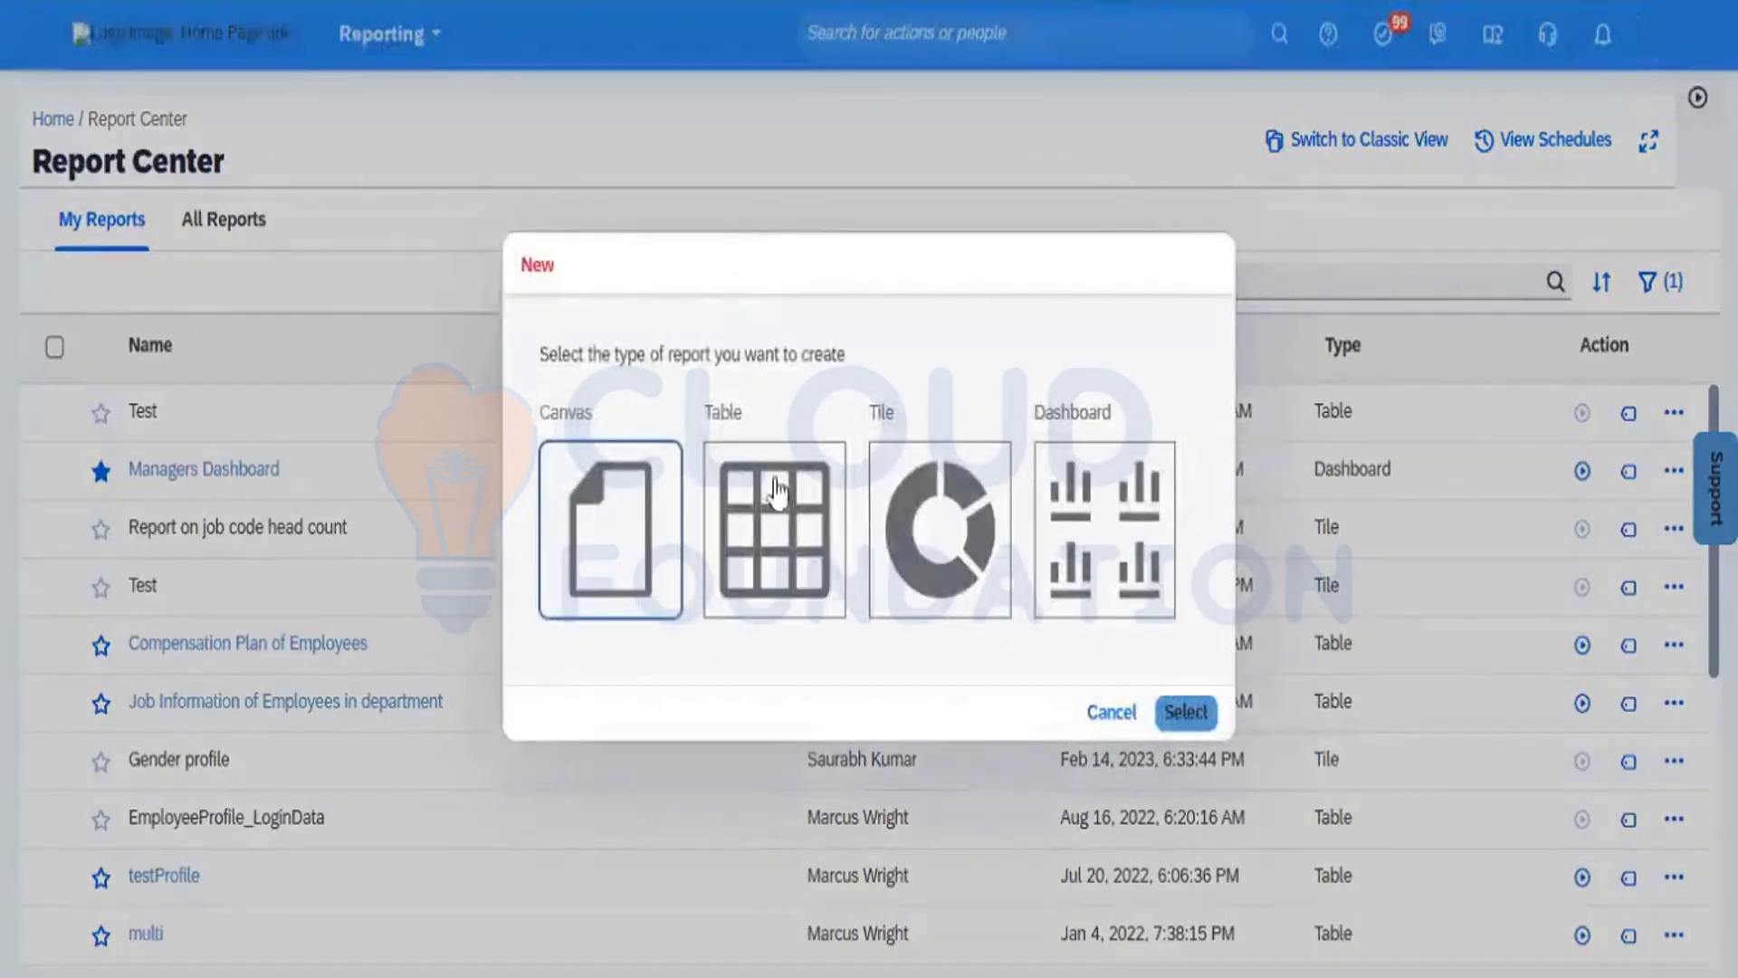
click(777, 526)
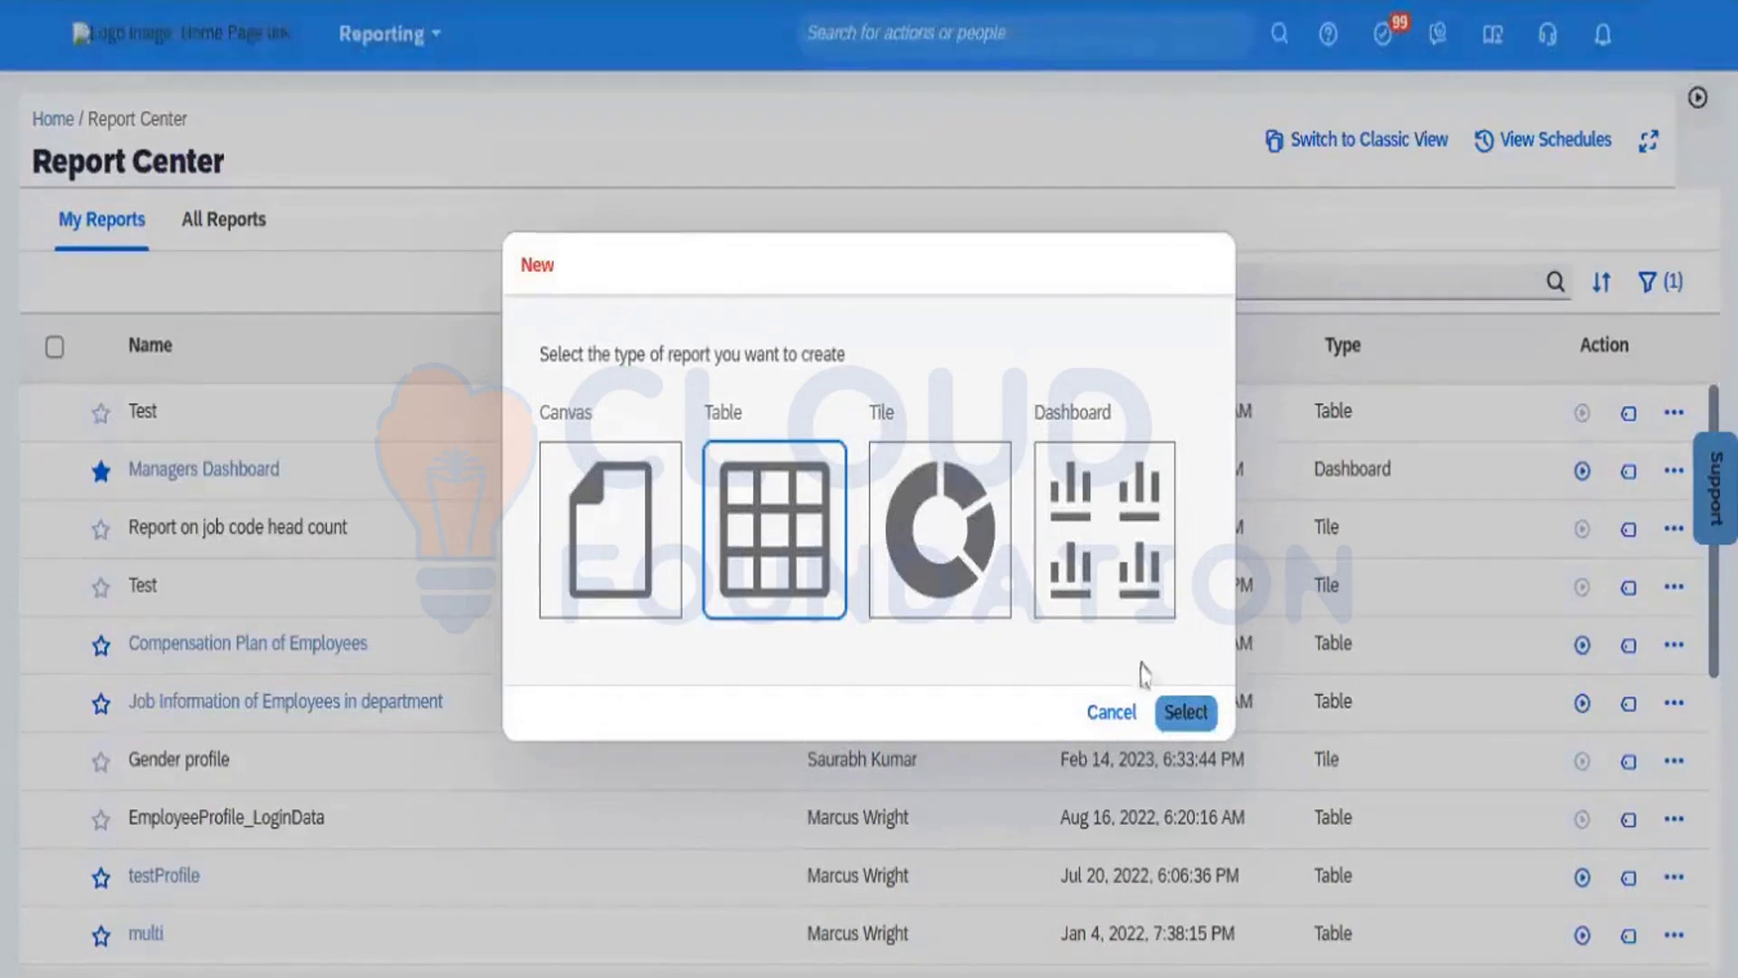
click(1181, 715)
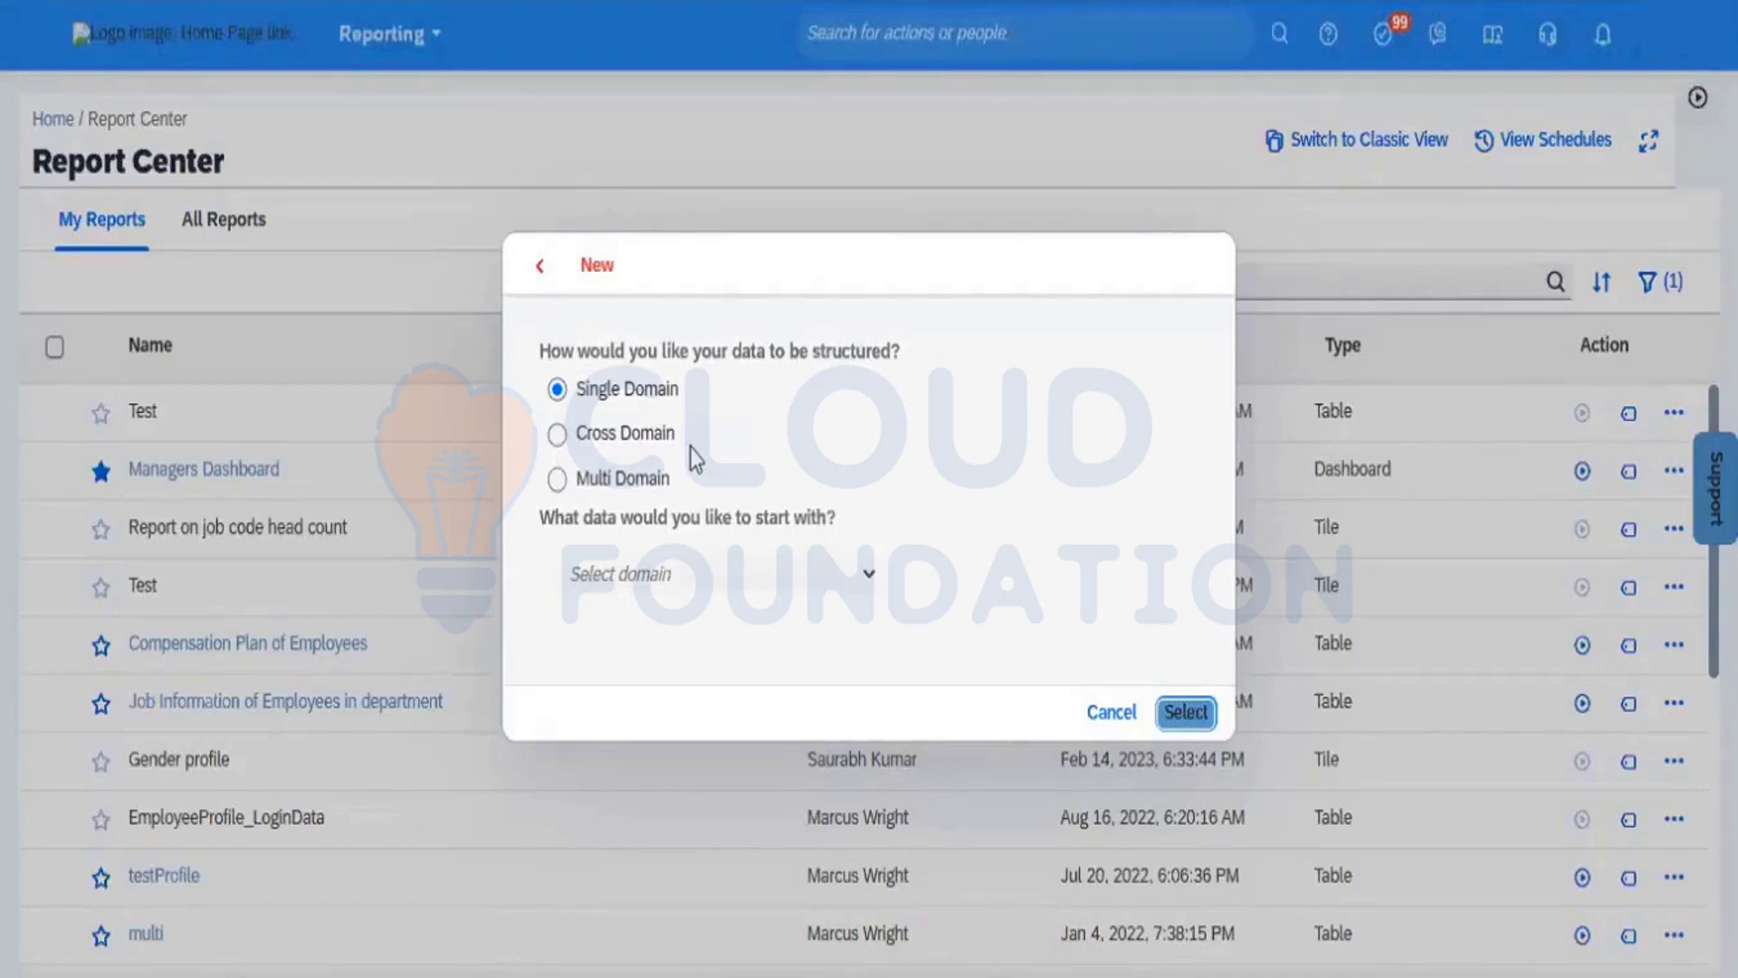
mouse_move(670, 500)
click(873, 584)
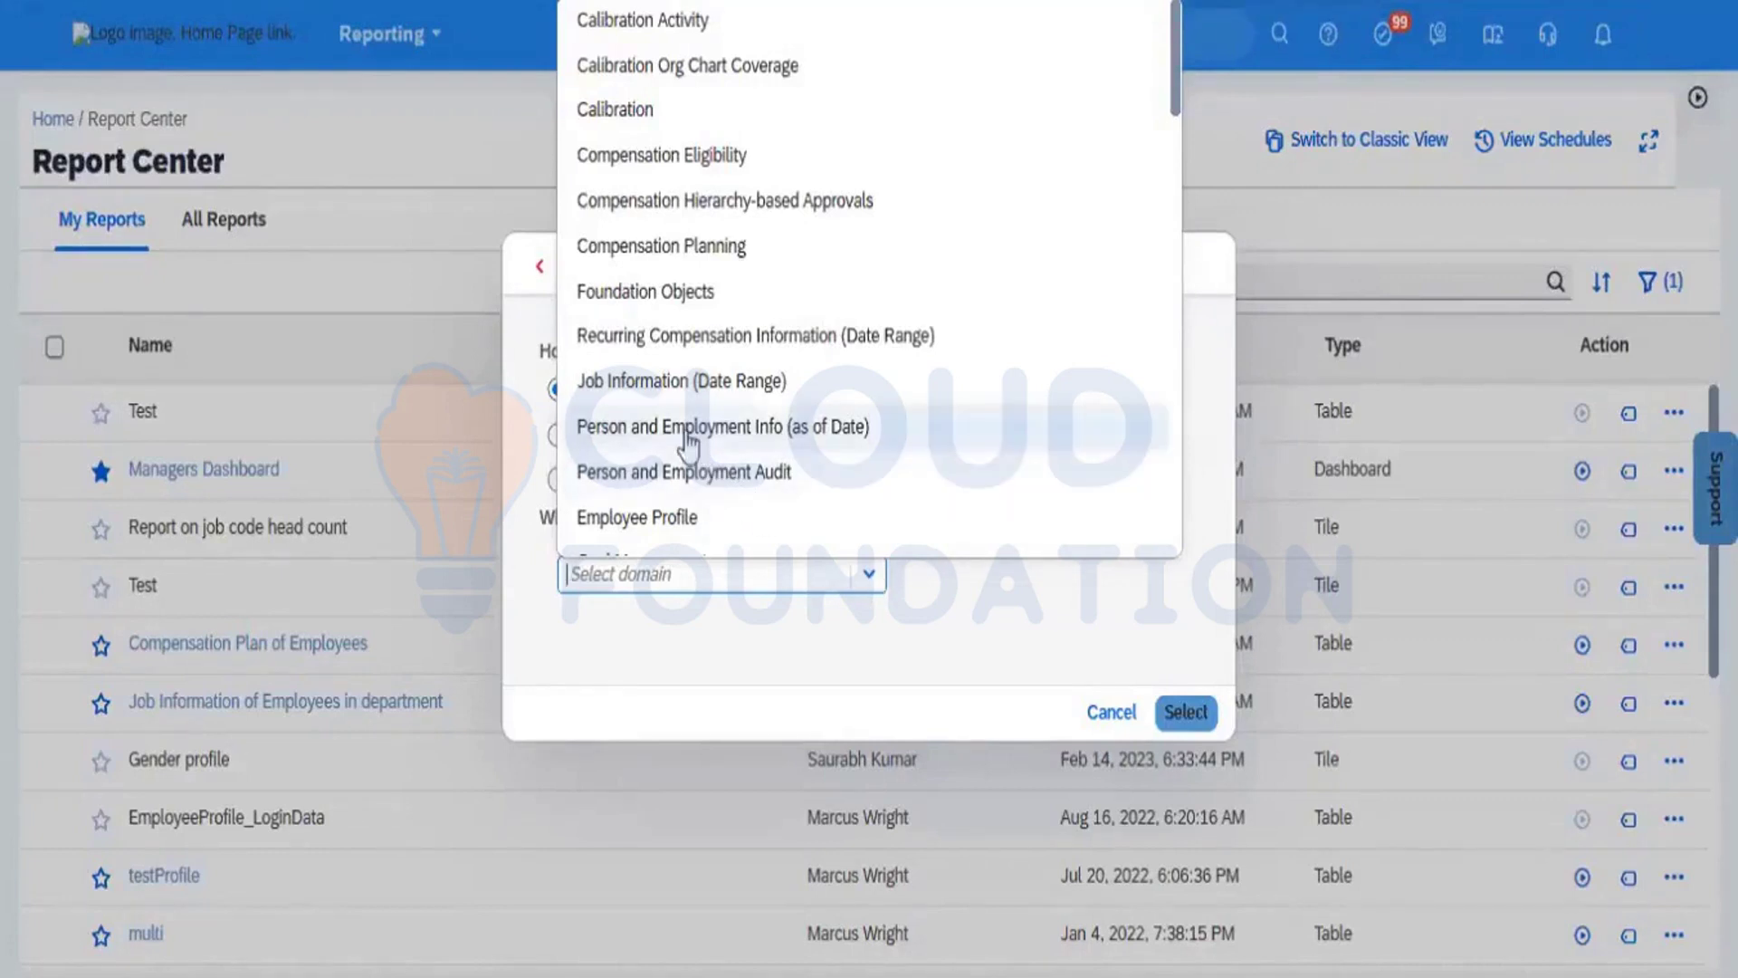
click(744, 427)
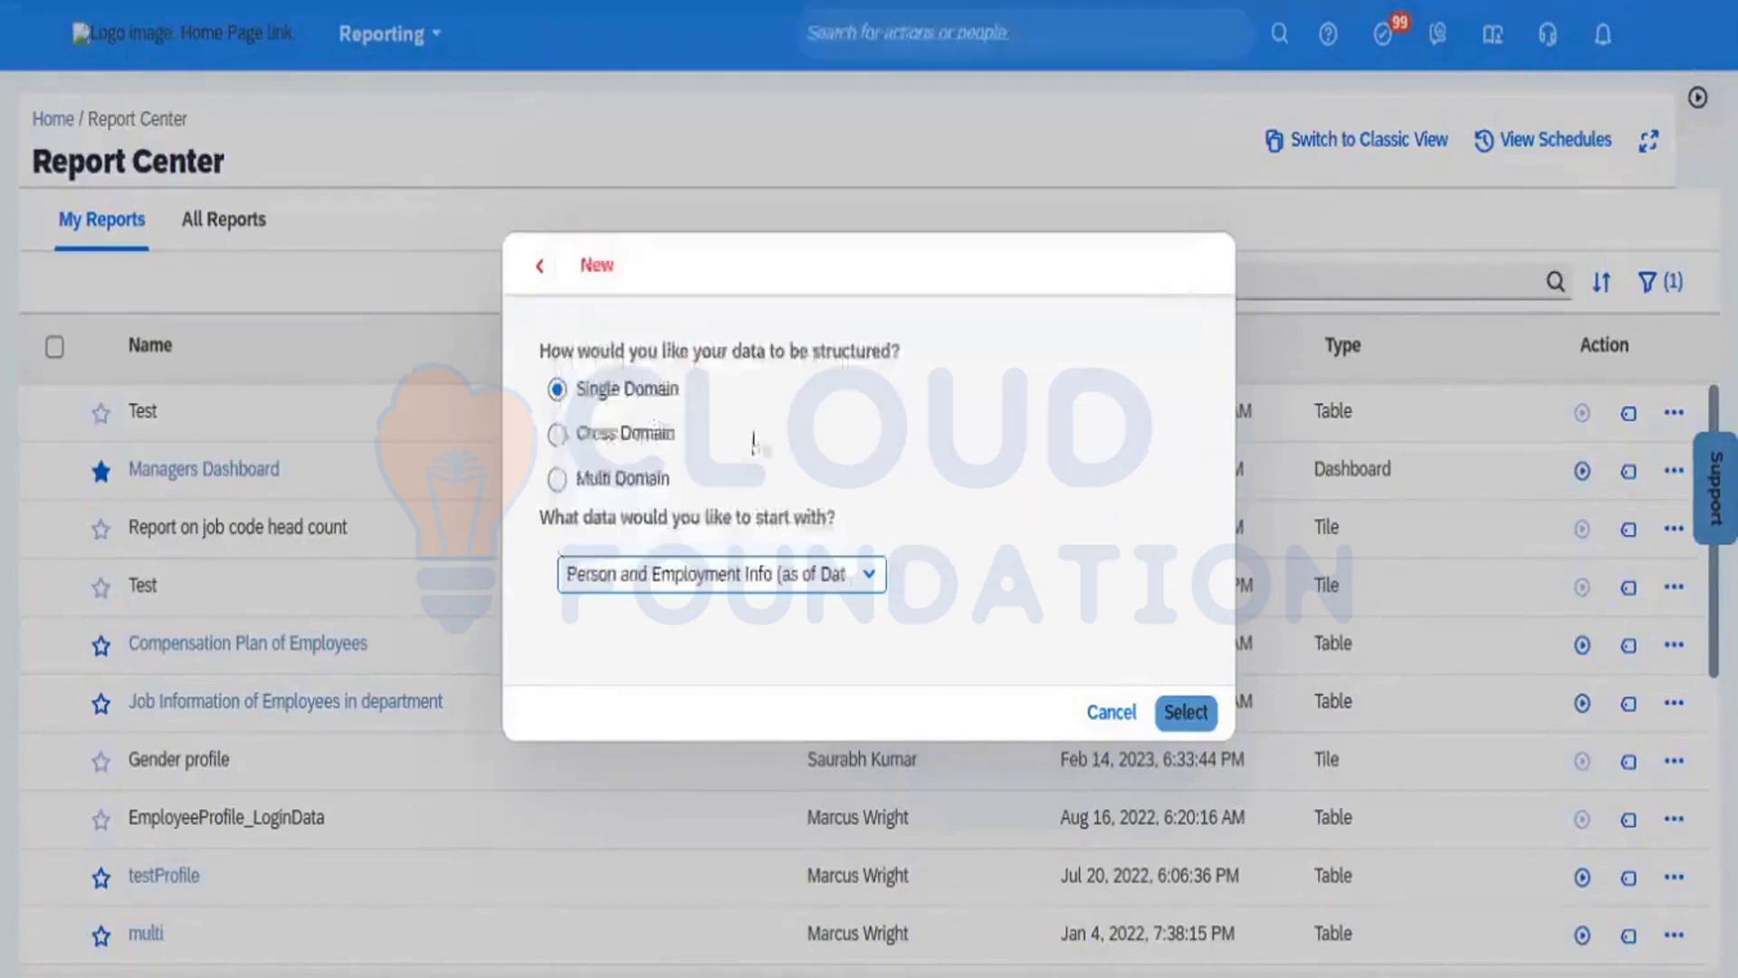
click(1189, 713)
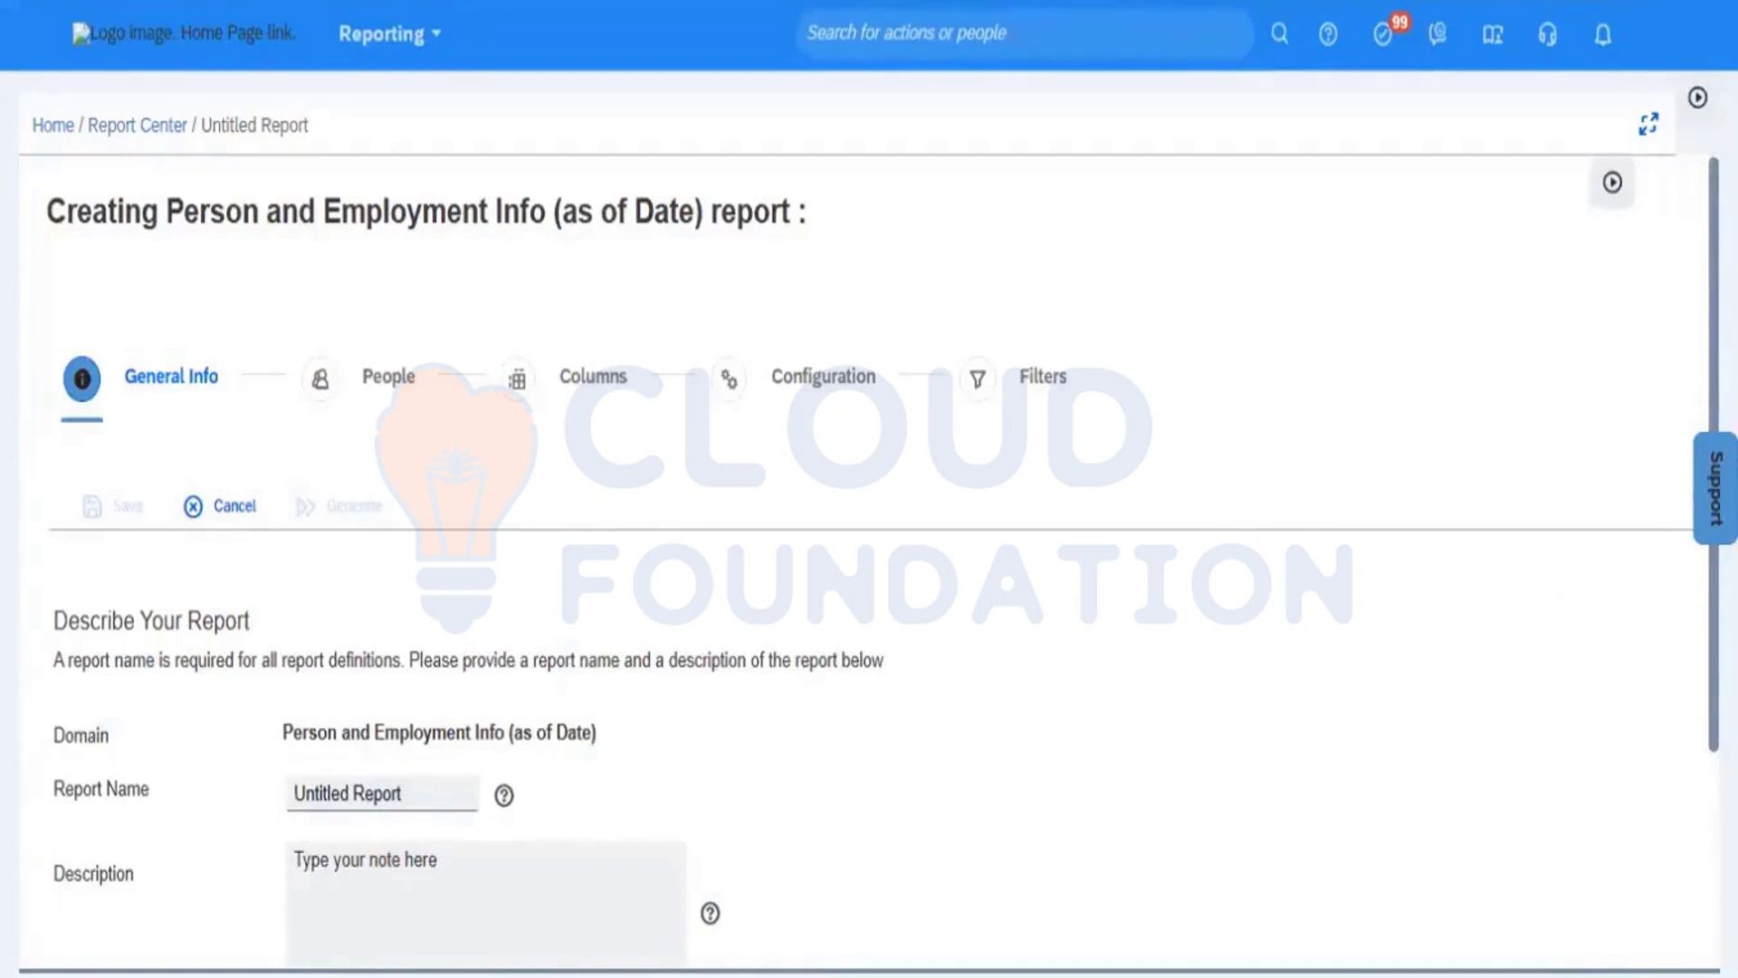
Name the report "Report for Employees HIRE & EXIT data"
scroll(869, 543, down, 3)
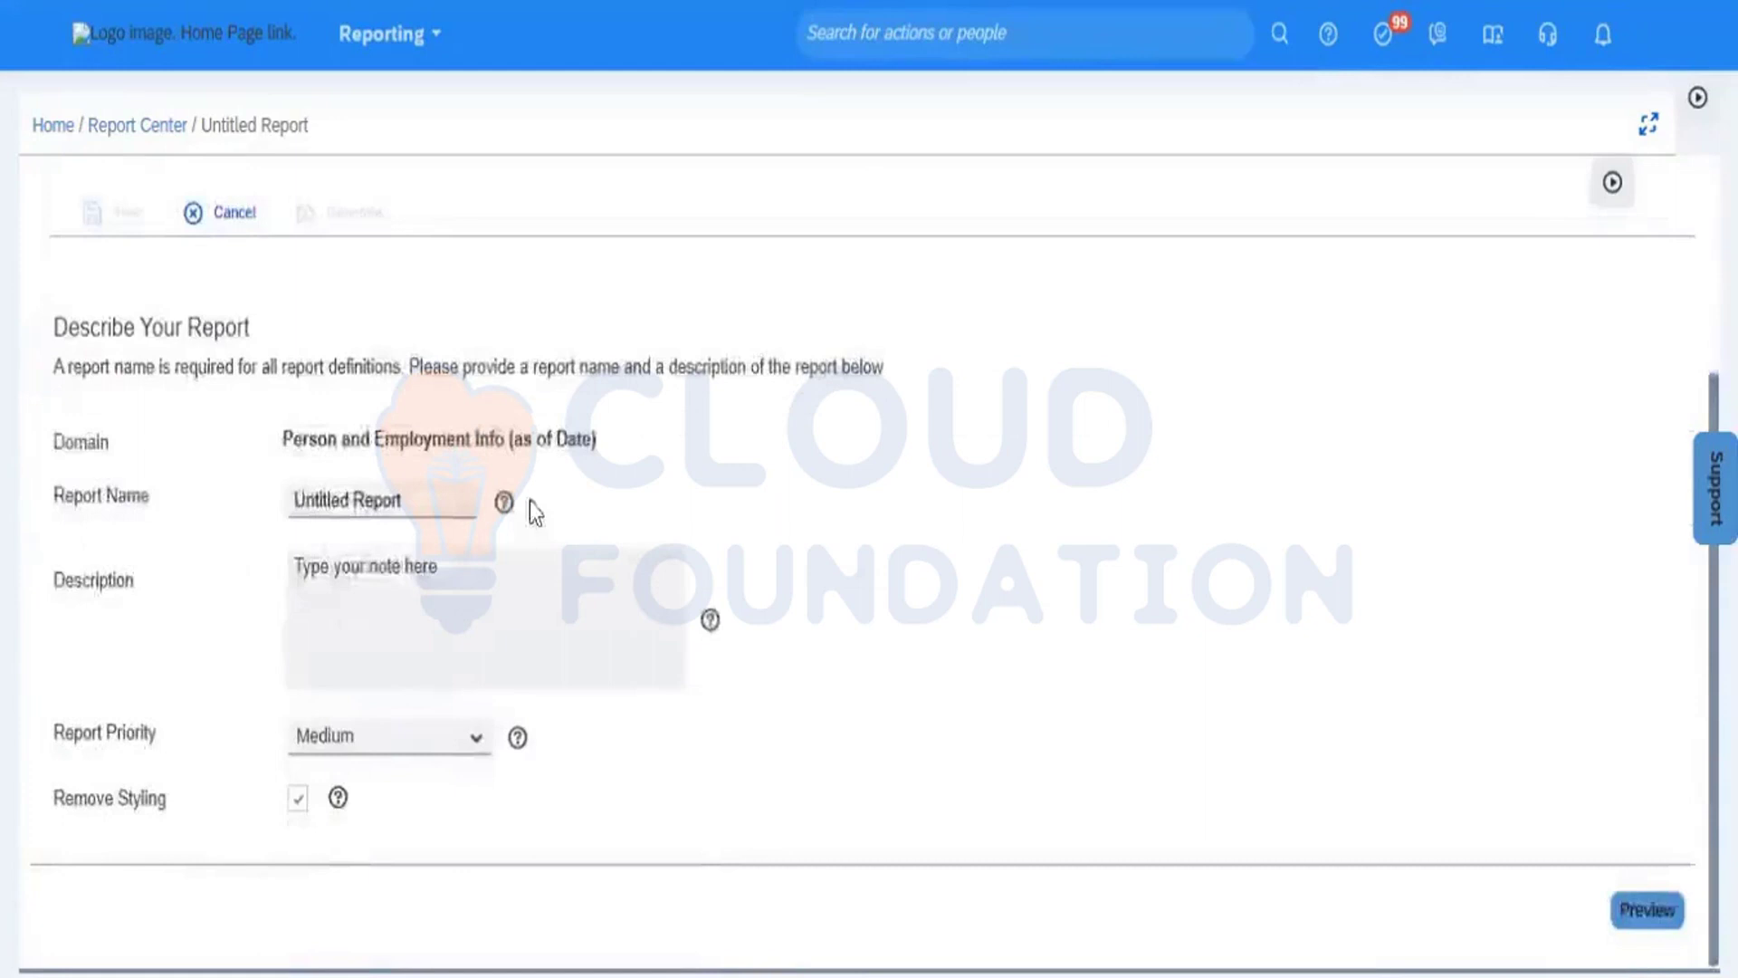
click(359, 501)
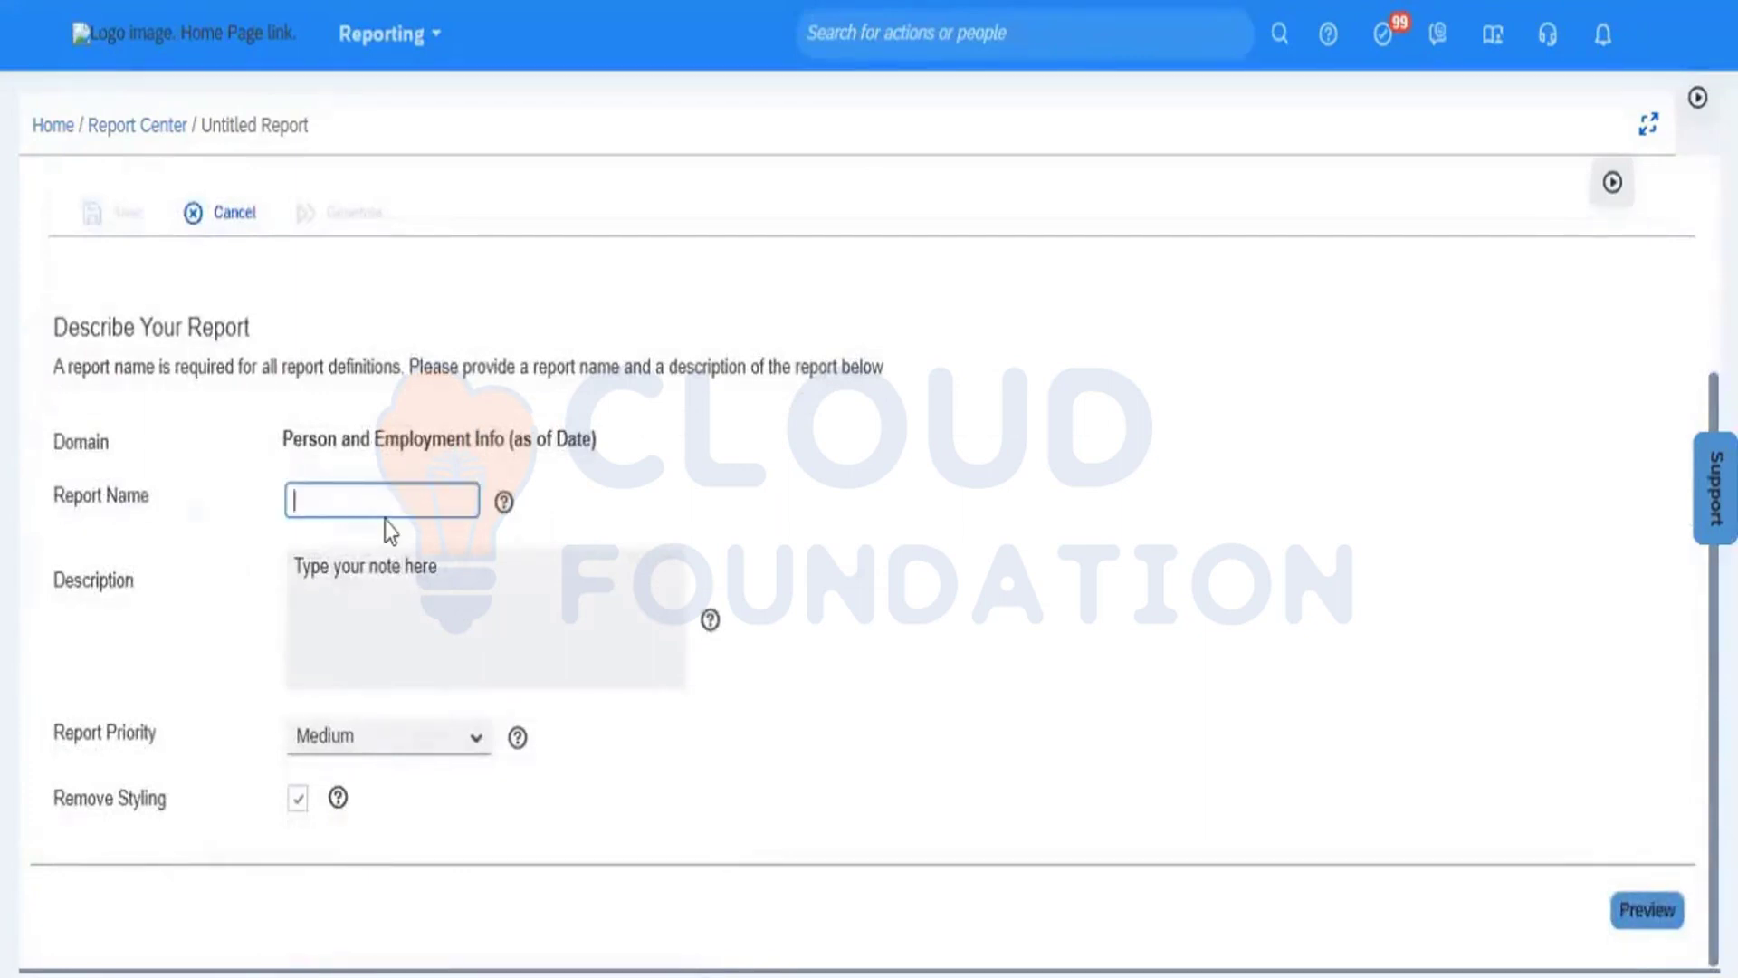
text(Report)
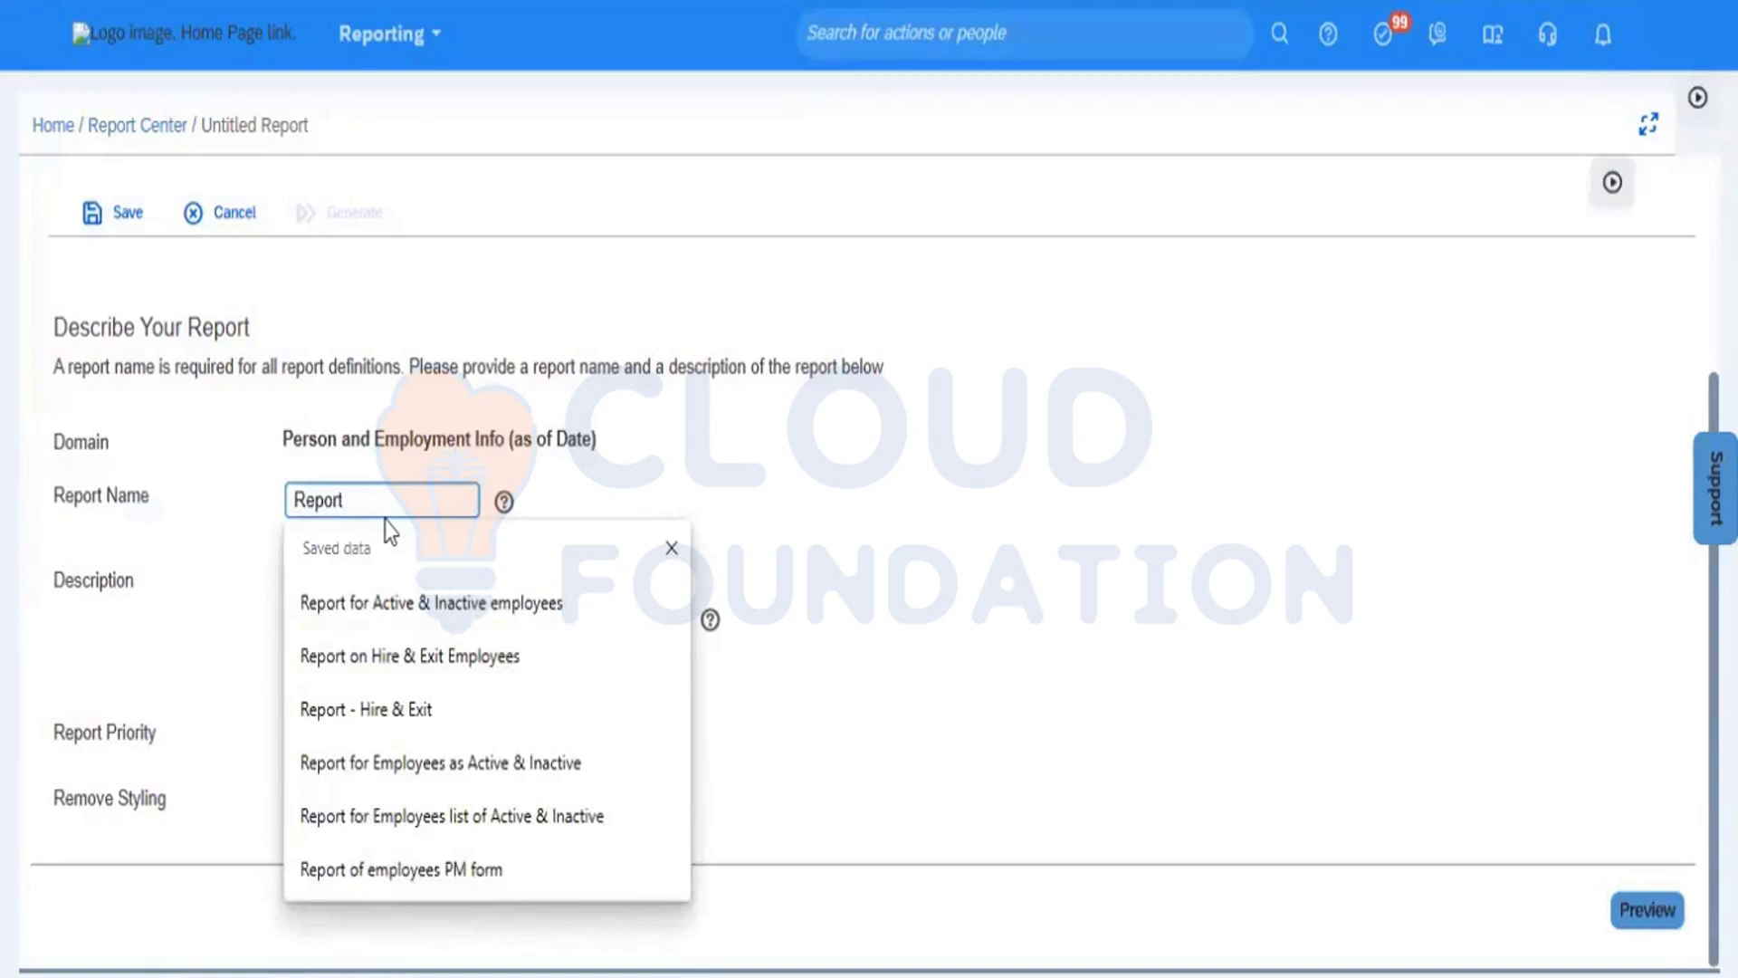
text( for)
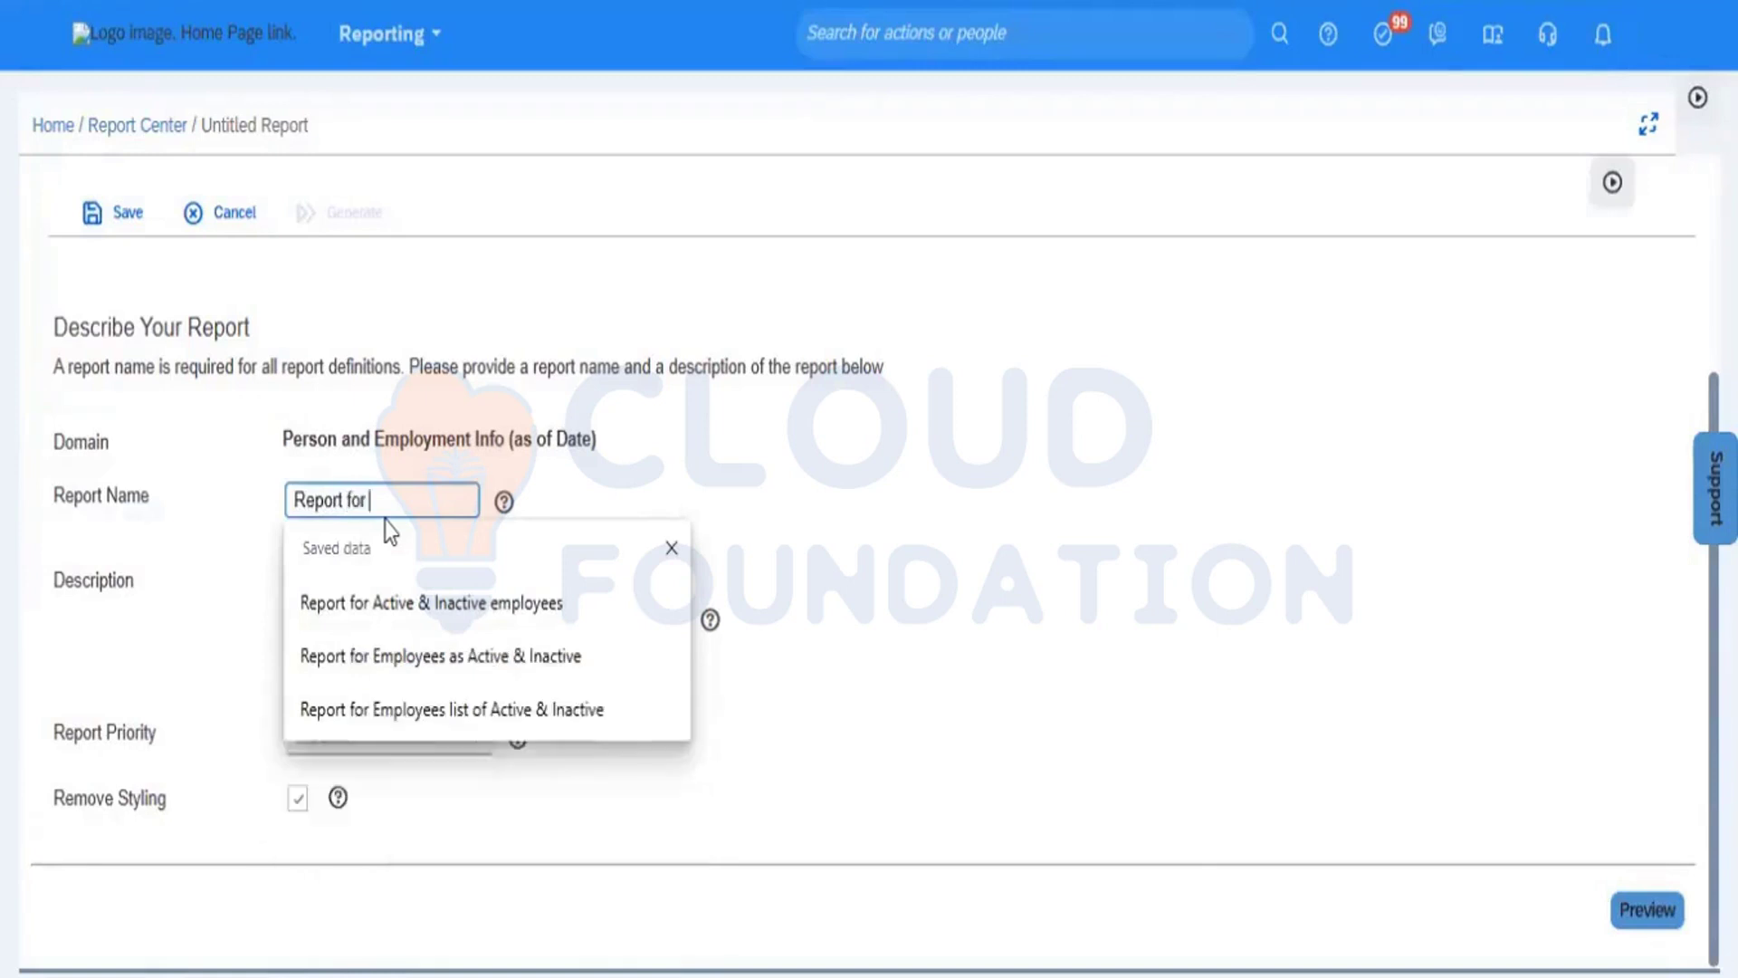
text( Employe)
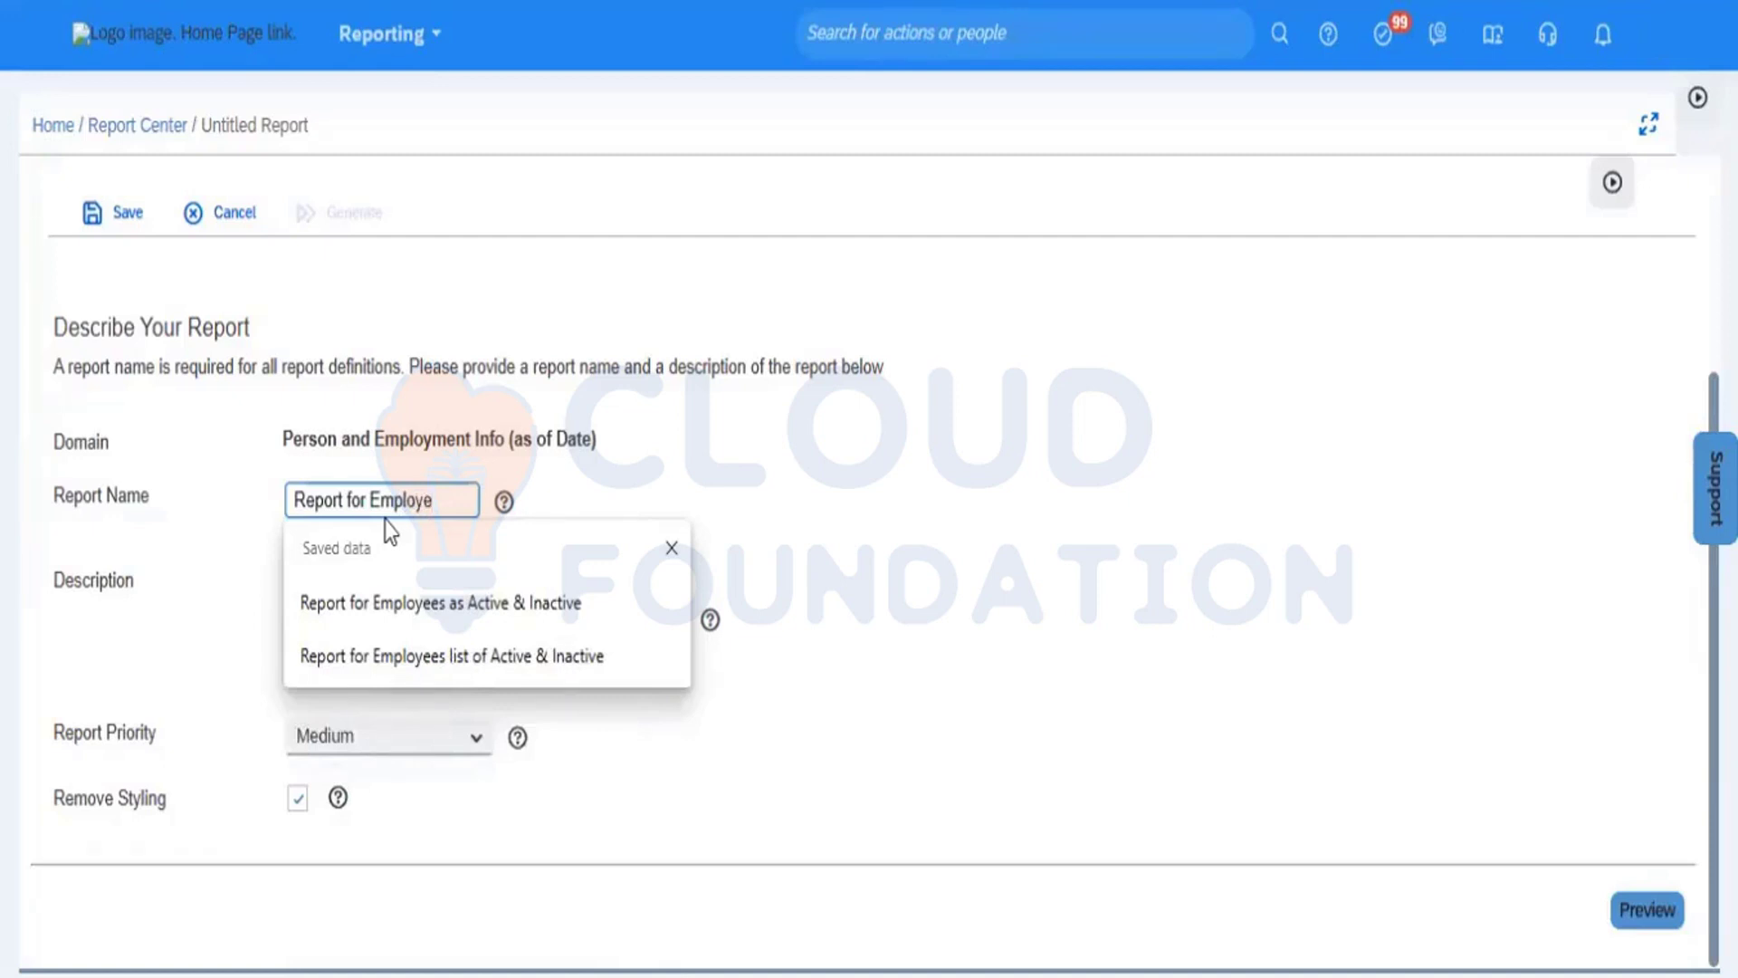
text(ss)
key(BackSpace)
key(BackSpace)
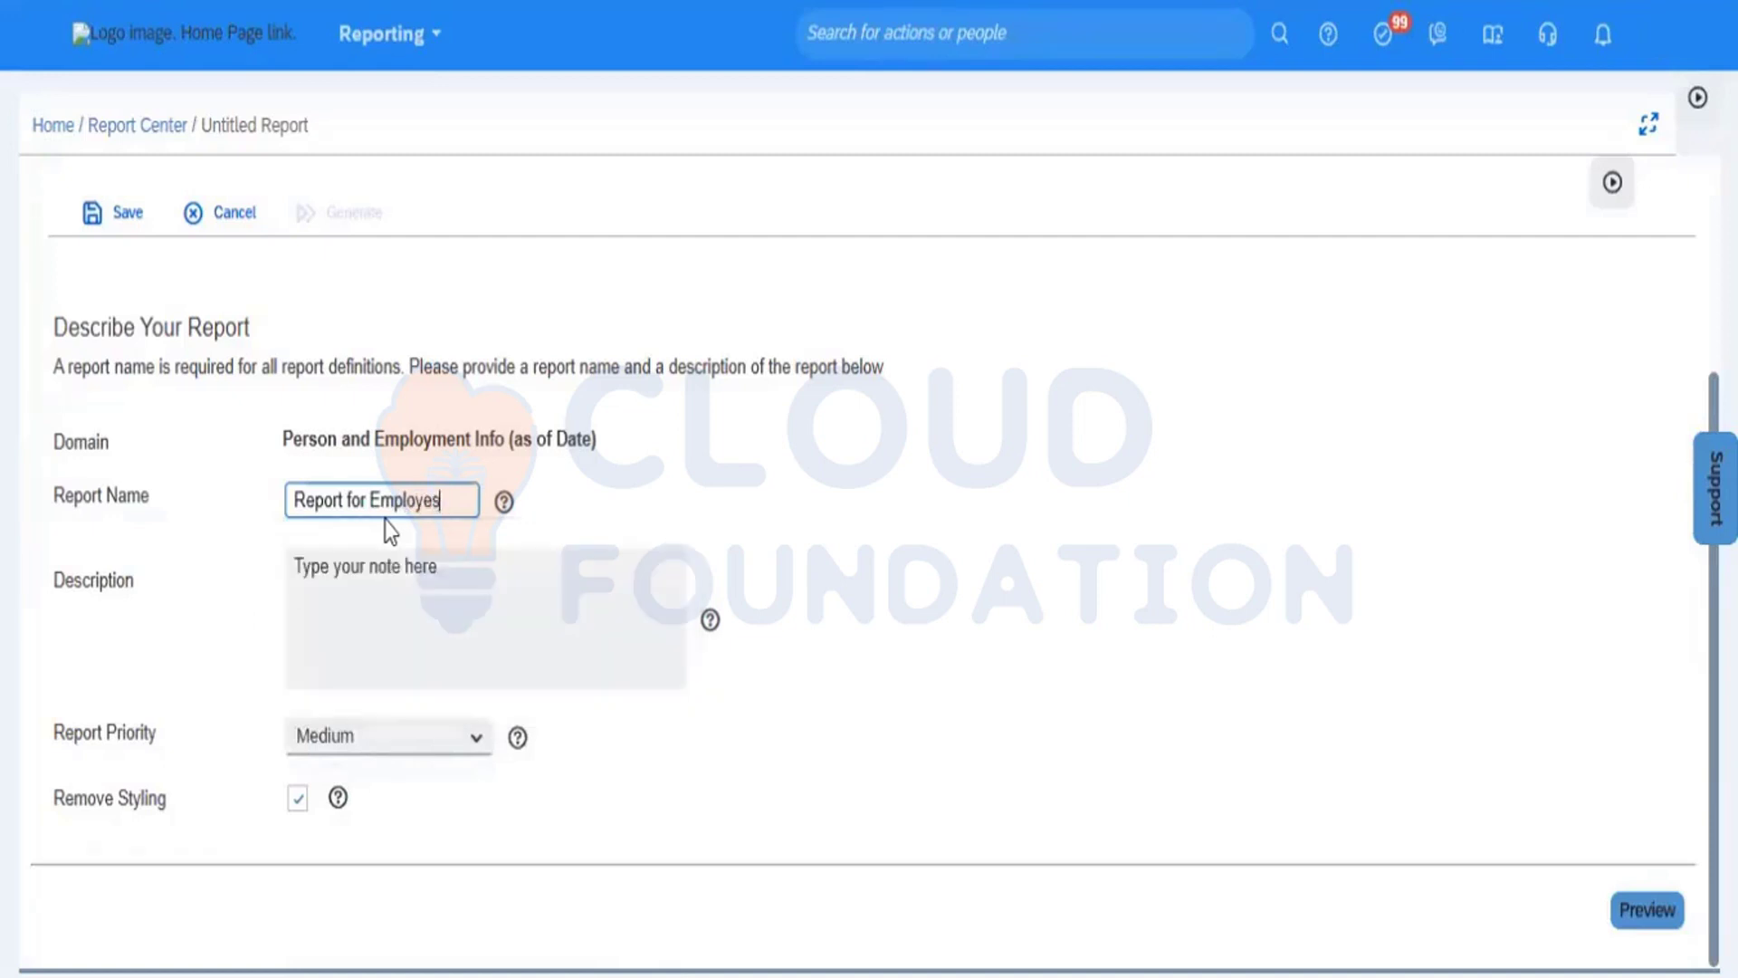
text(es )
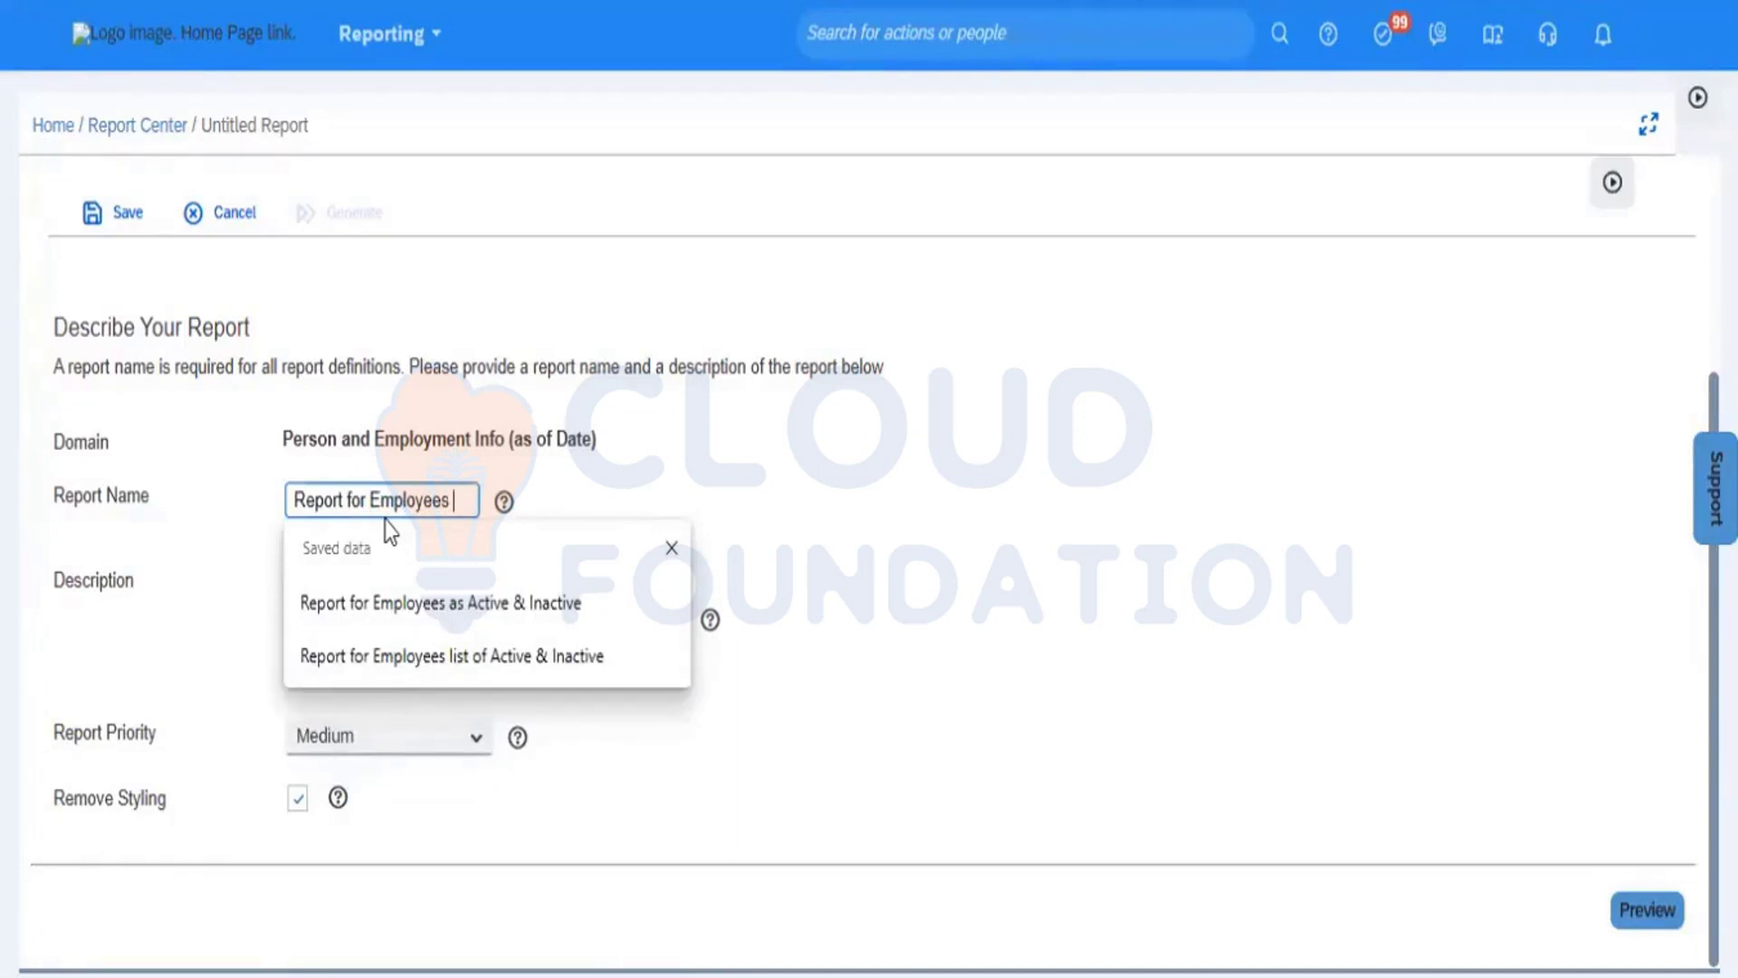
text(HR)
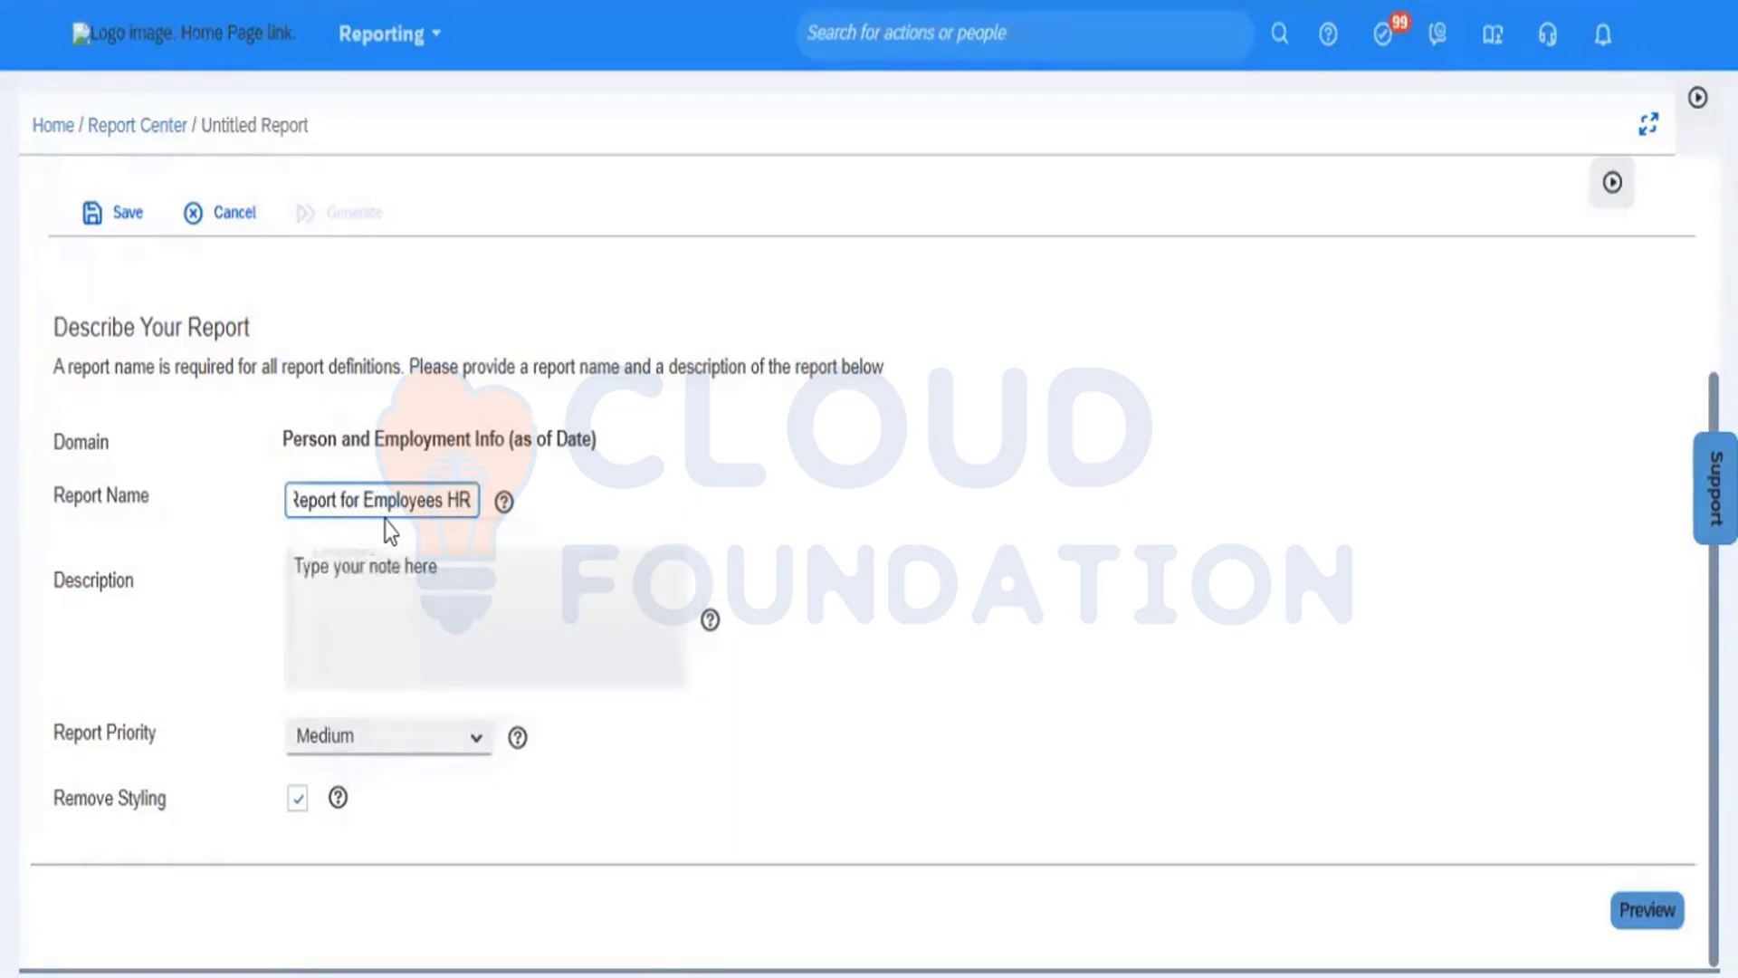
key(BackSpace)
text(IRE)
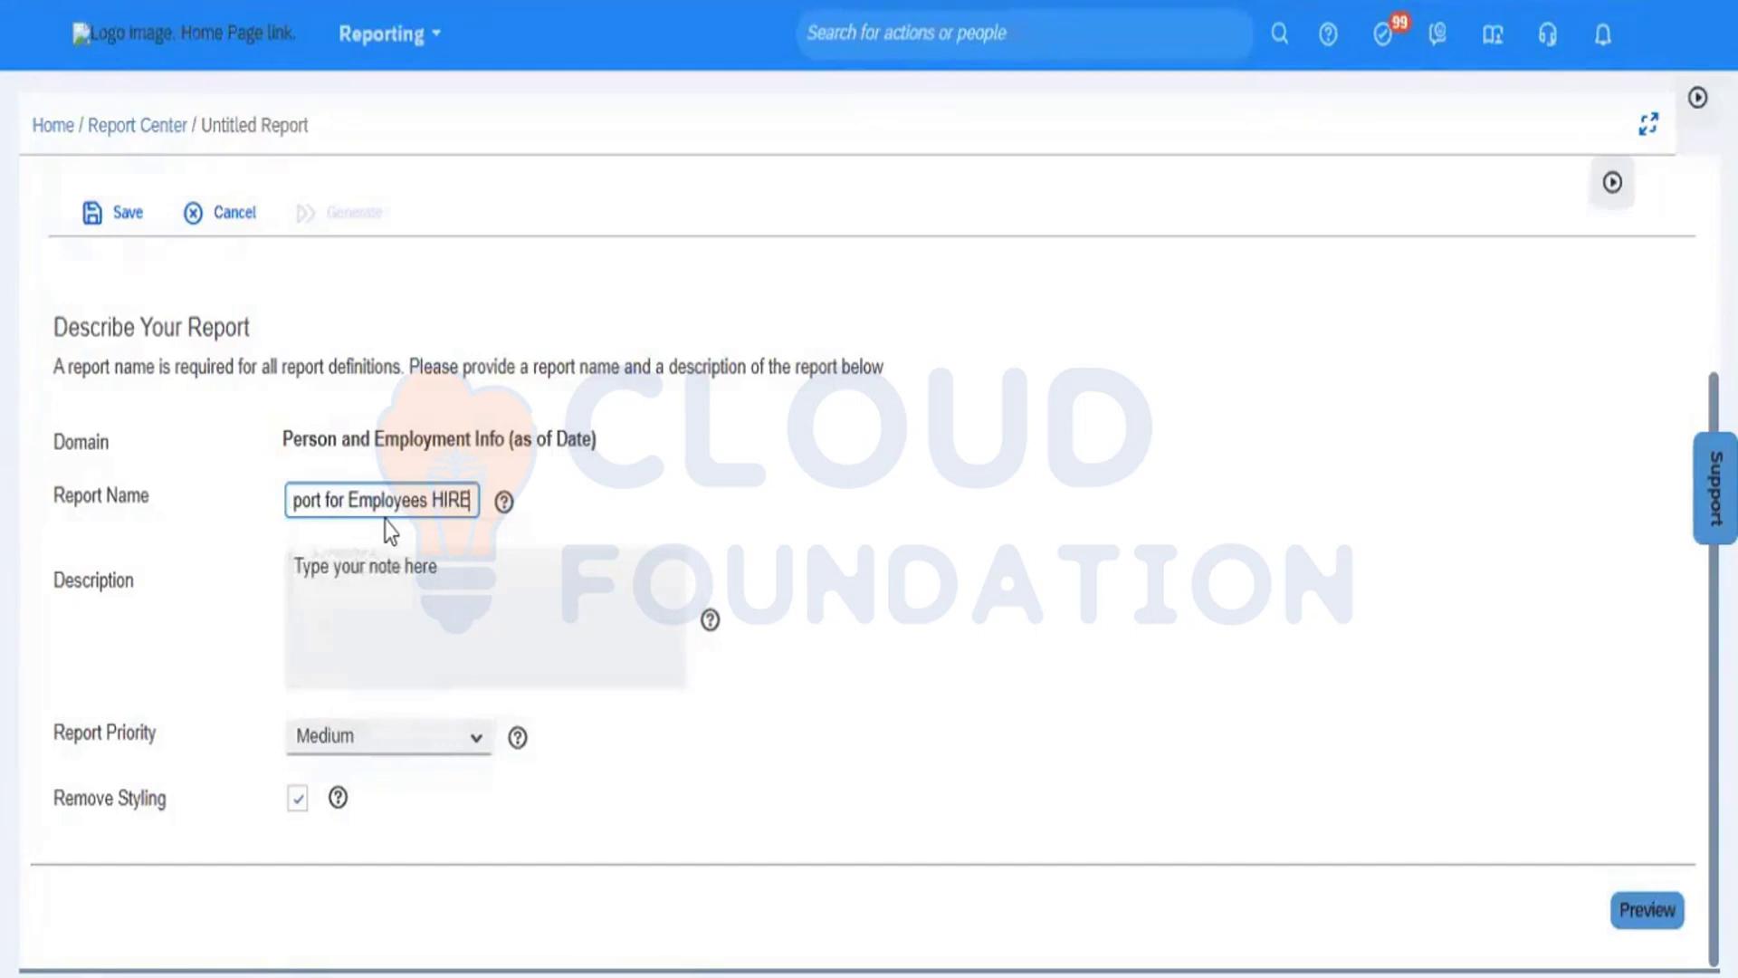
text( &)
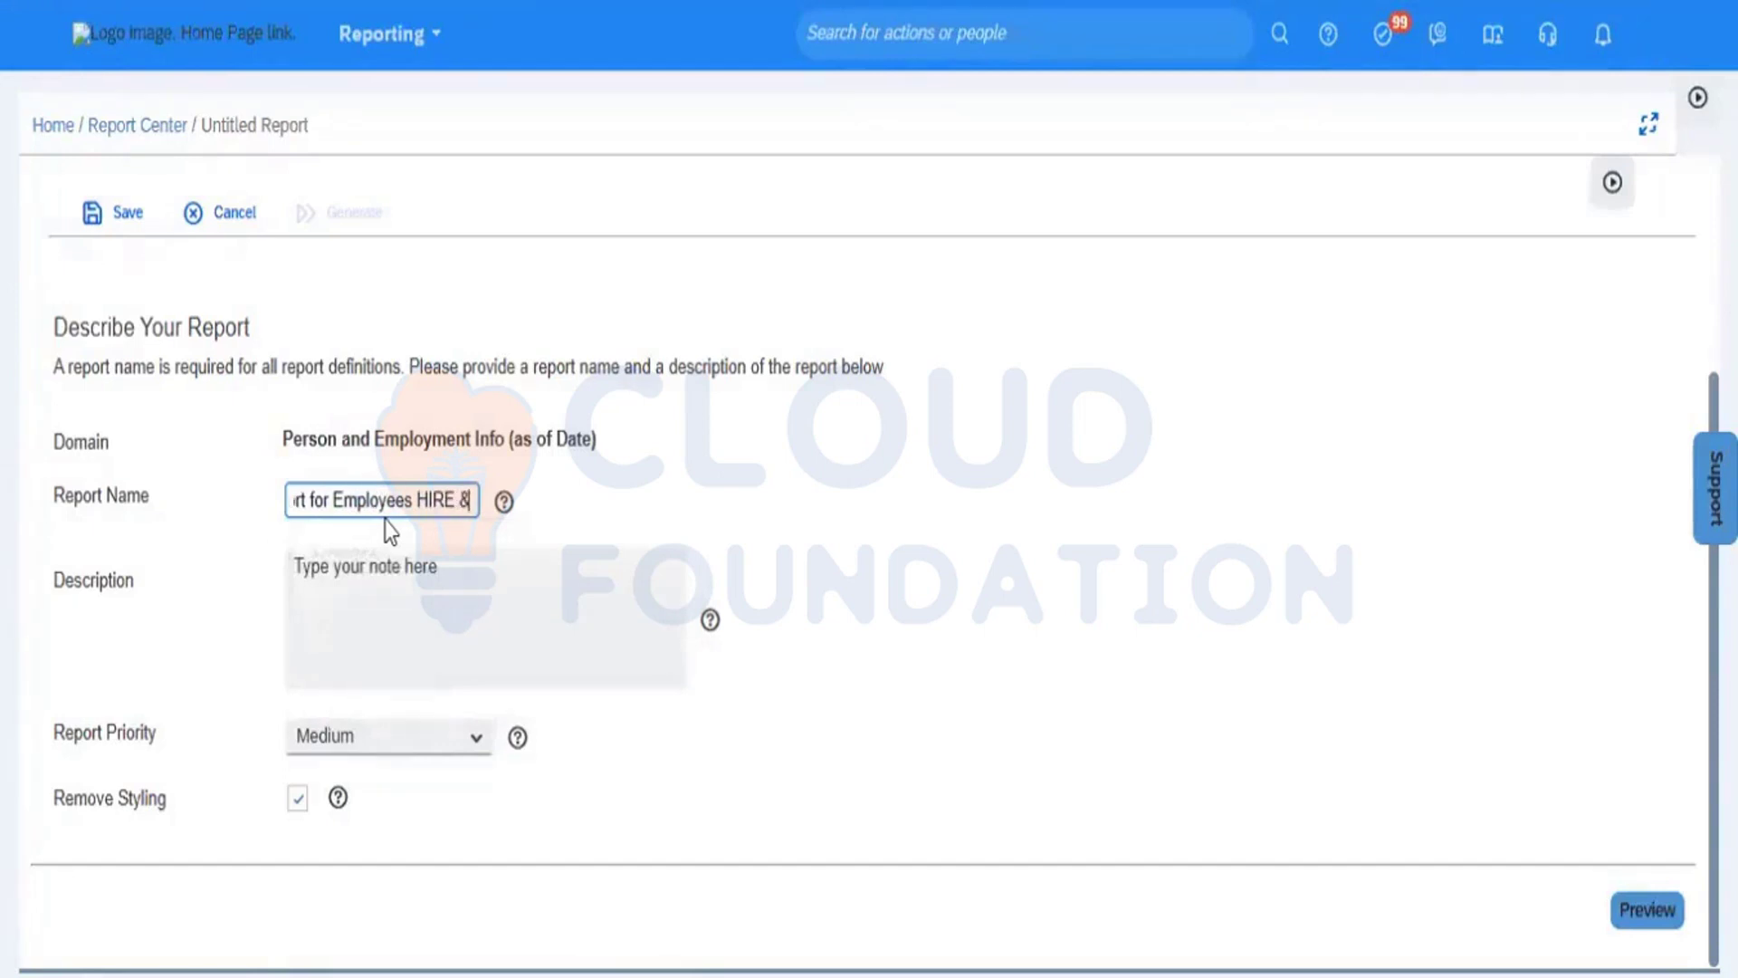
text( EXIT)
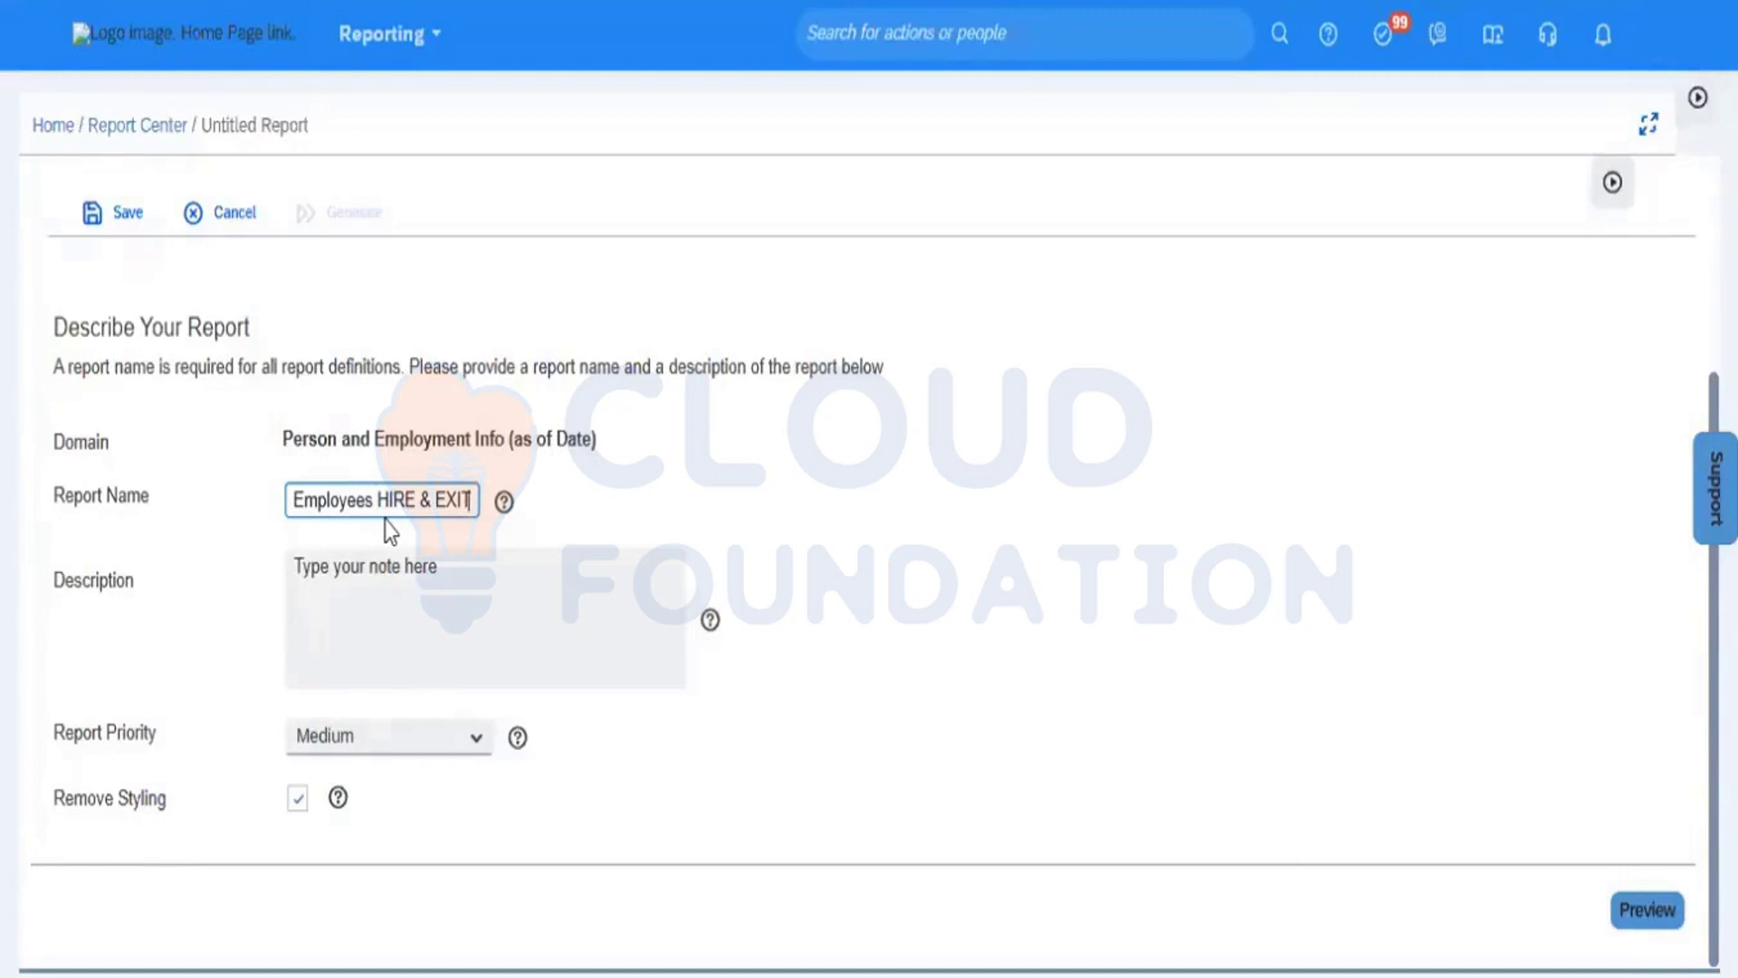
text(data)
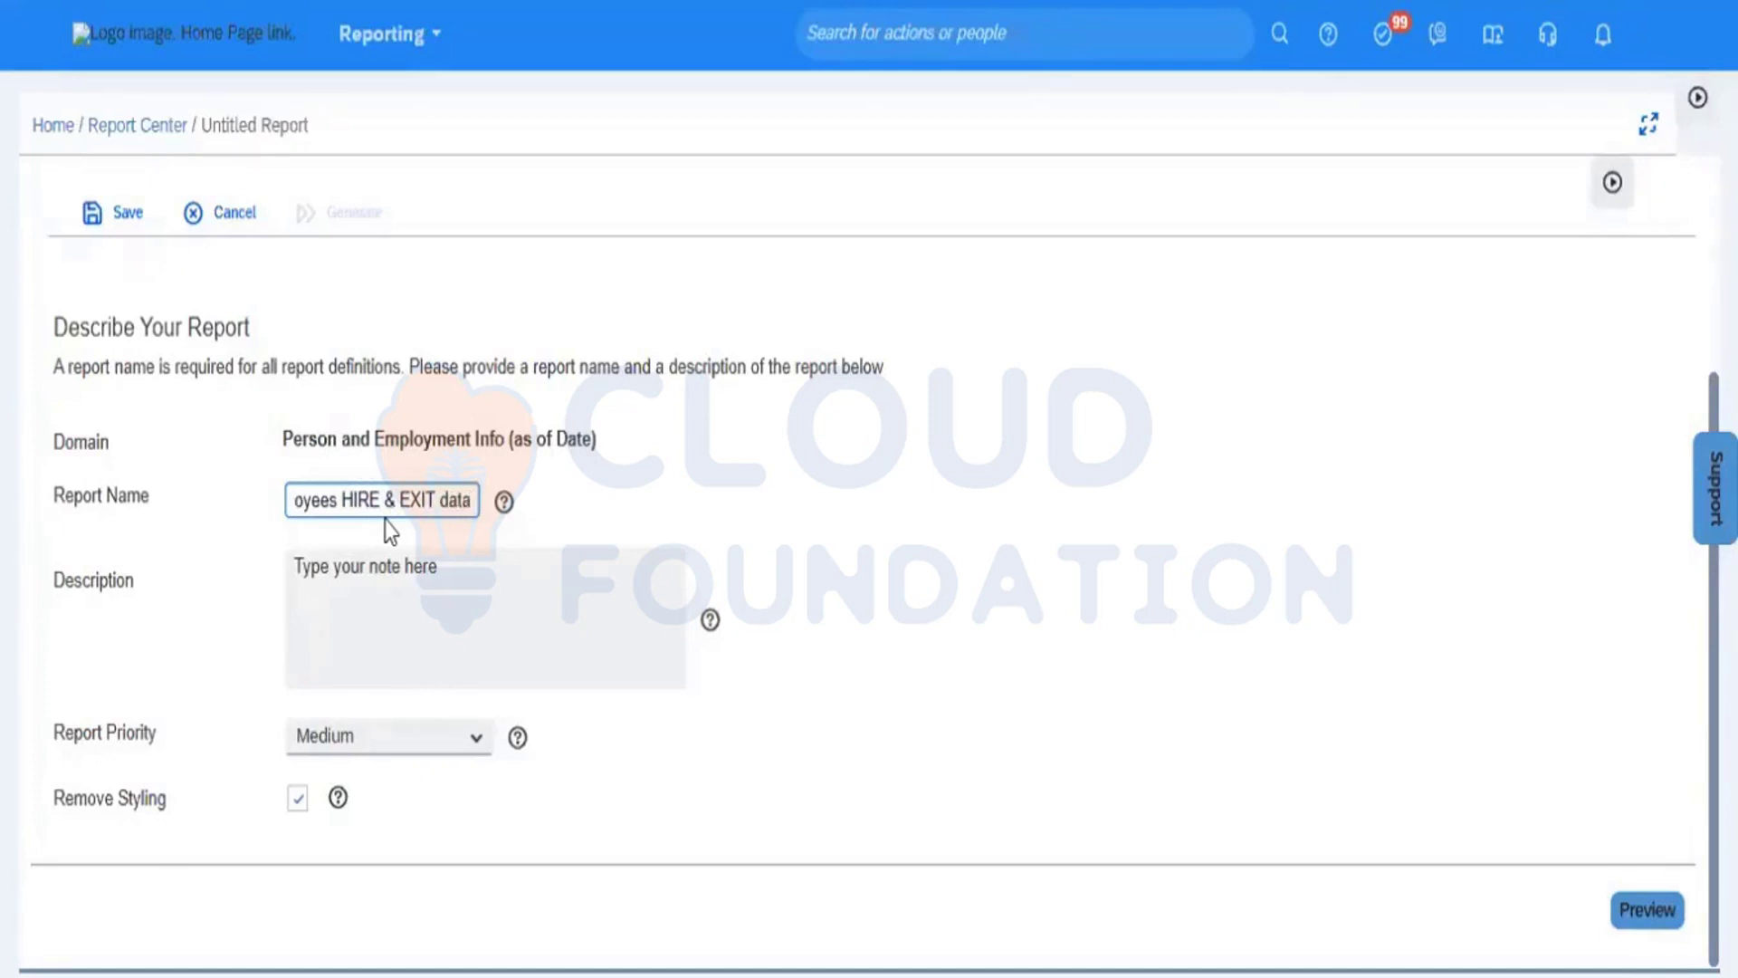
Copy the report name into the description as "Report for Employees HIRE & EXIT data" and turn off Remove Styling
key(ctrl+a)
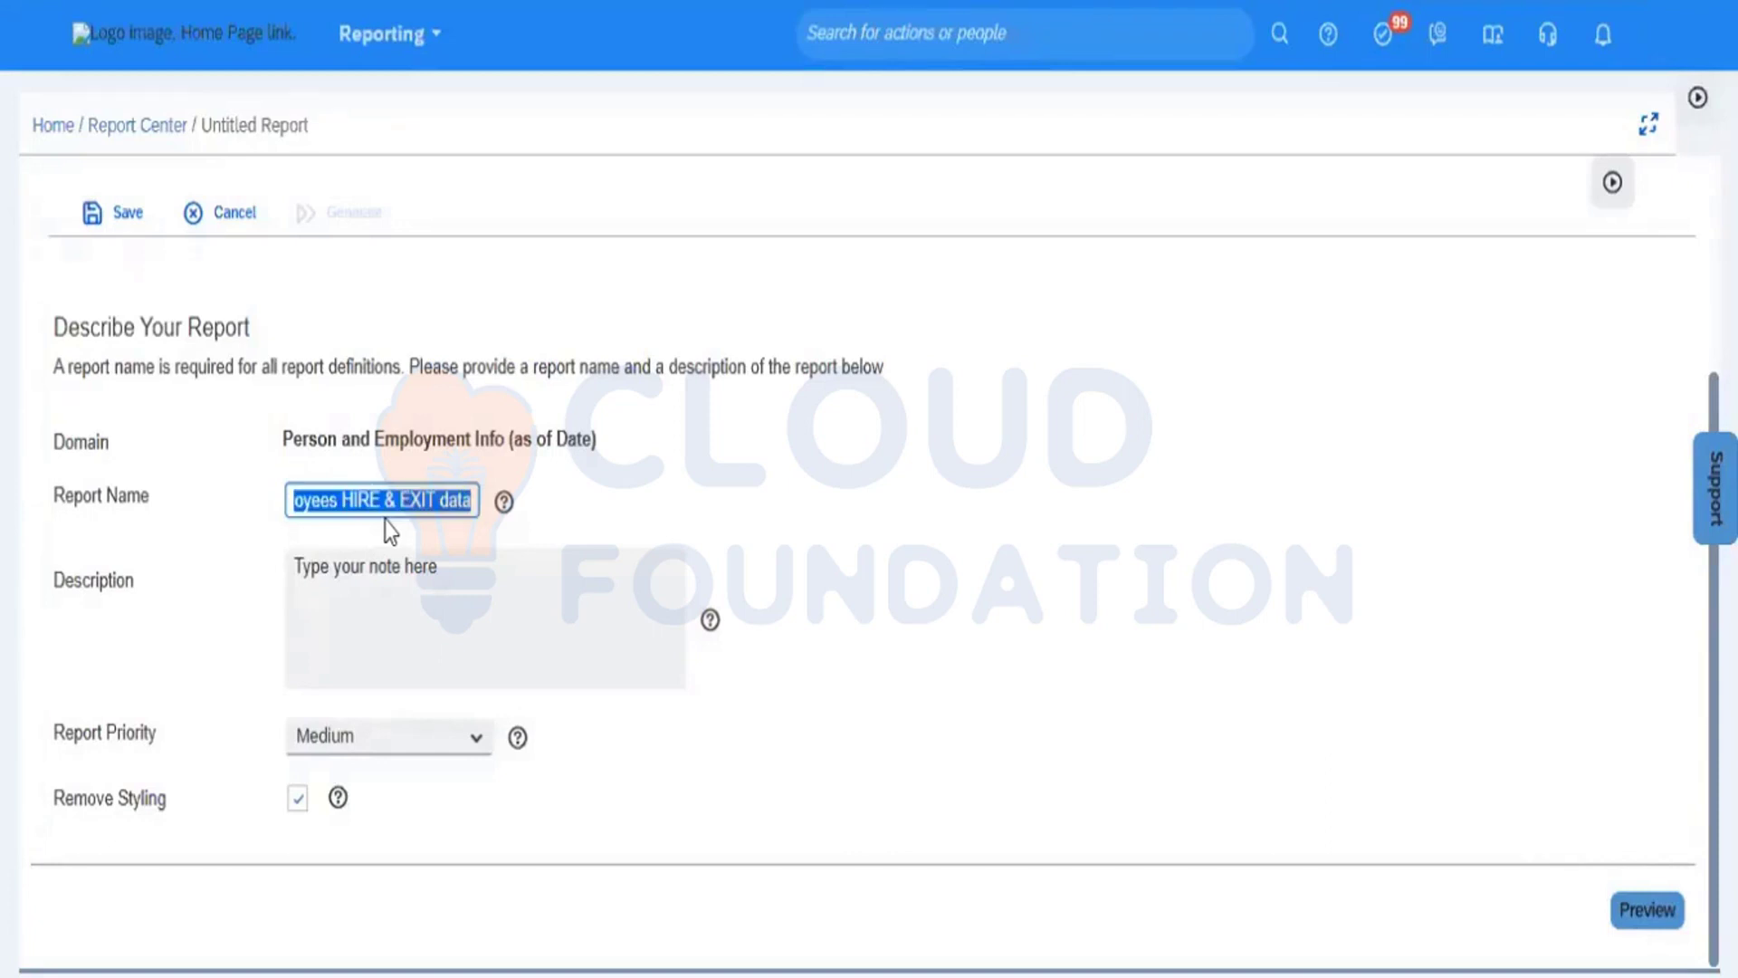
click(357, 589)
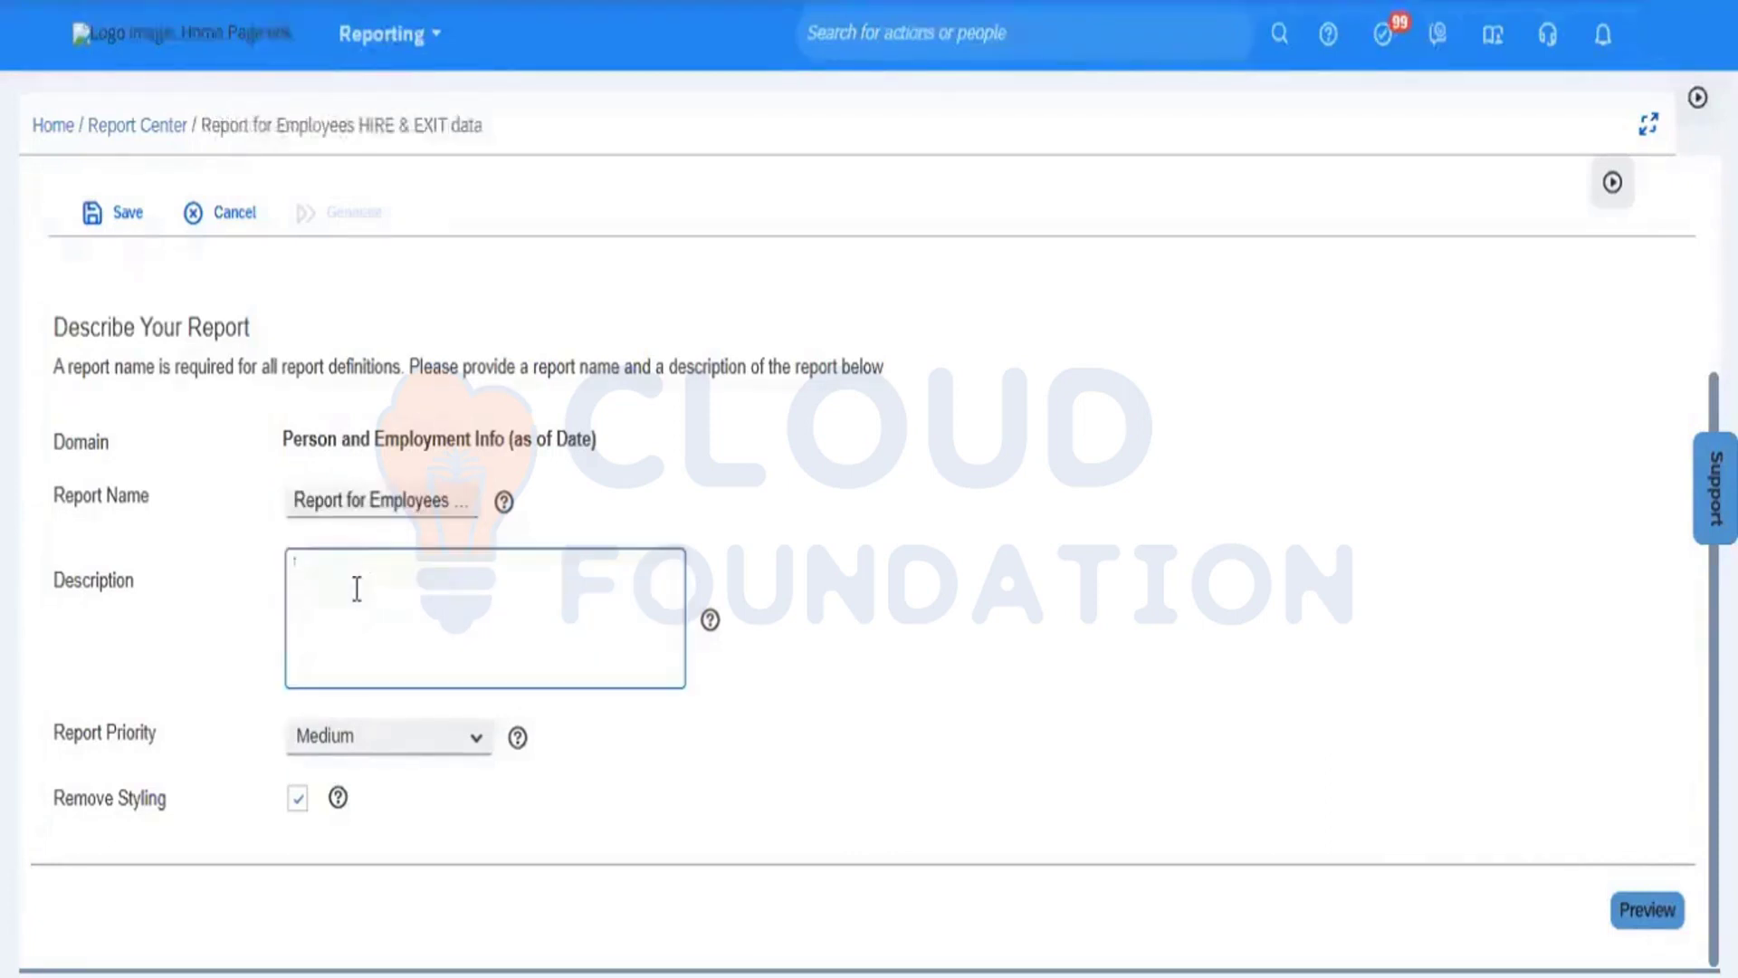
text(Report for Employees HIRE & EXIT data)
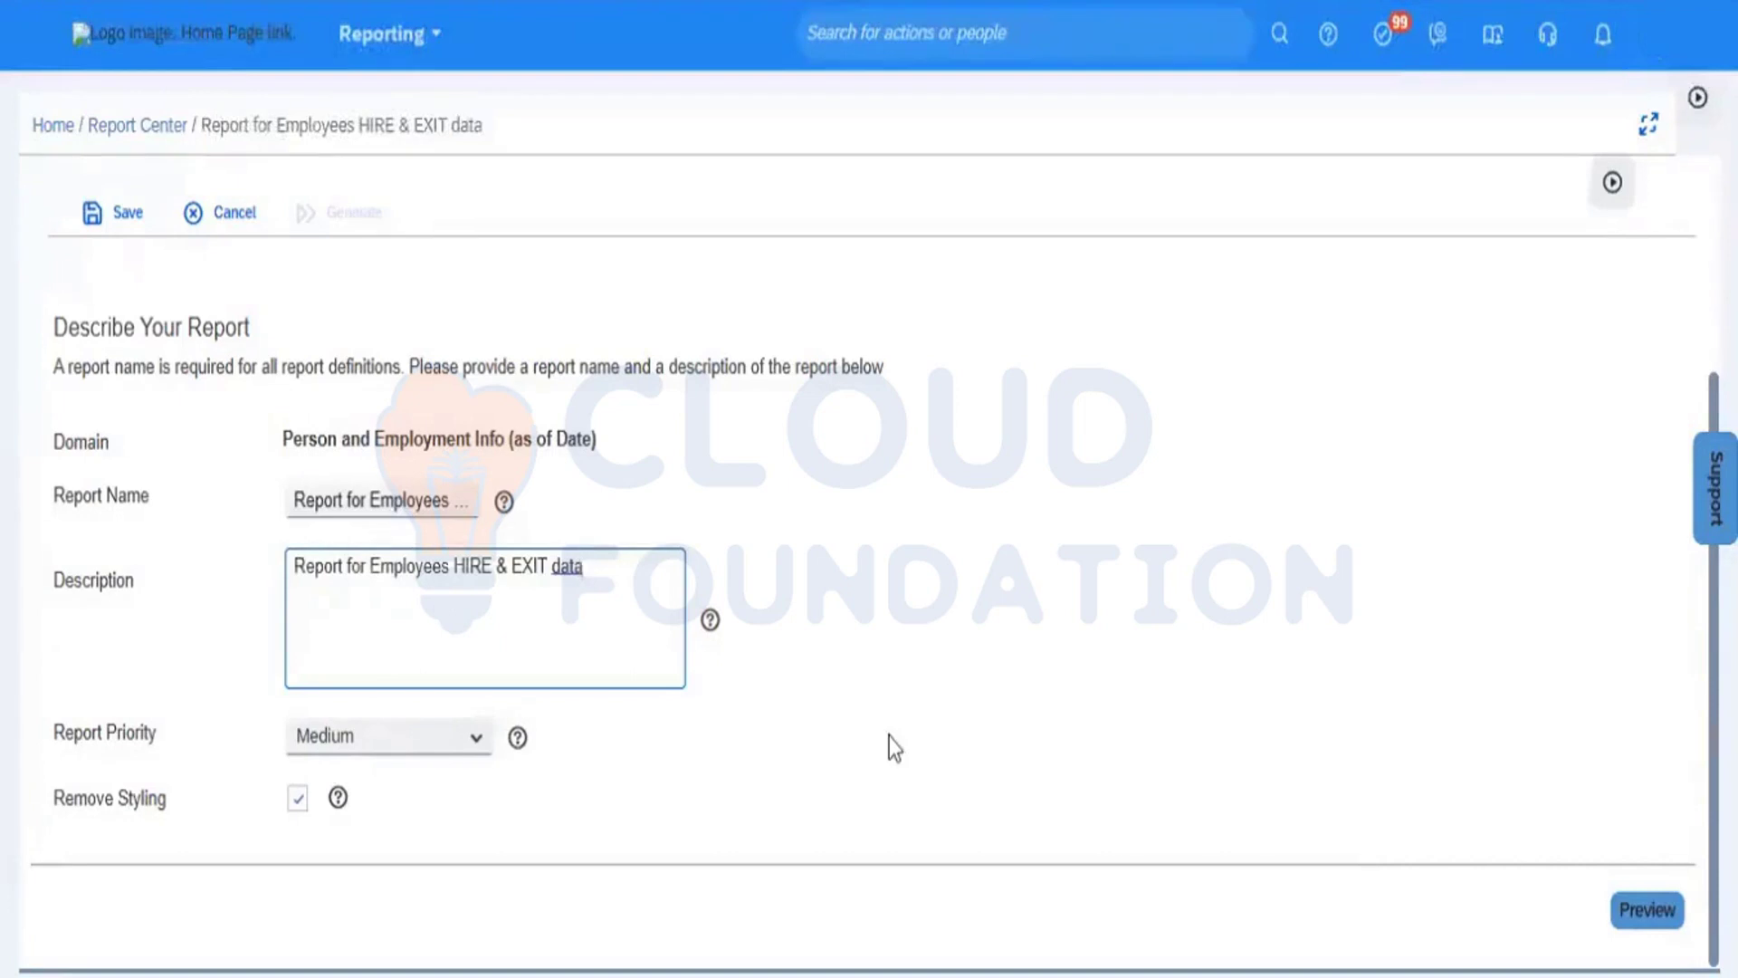
click(871, 752)
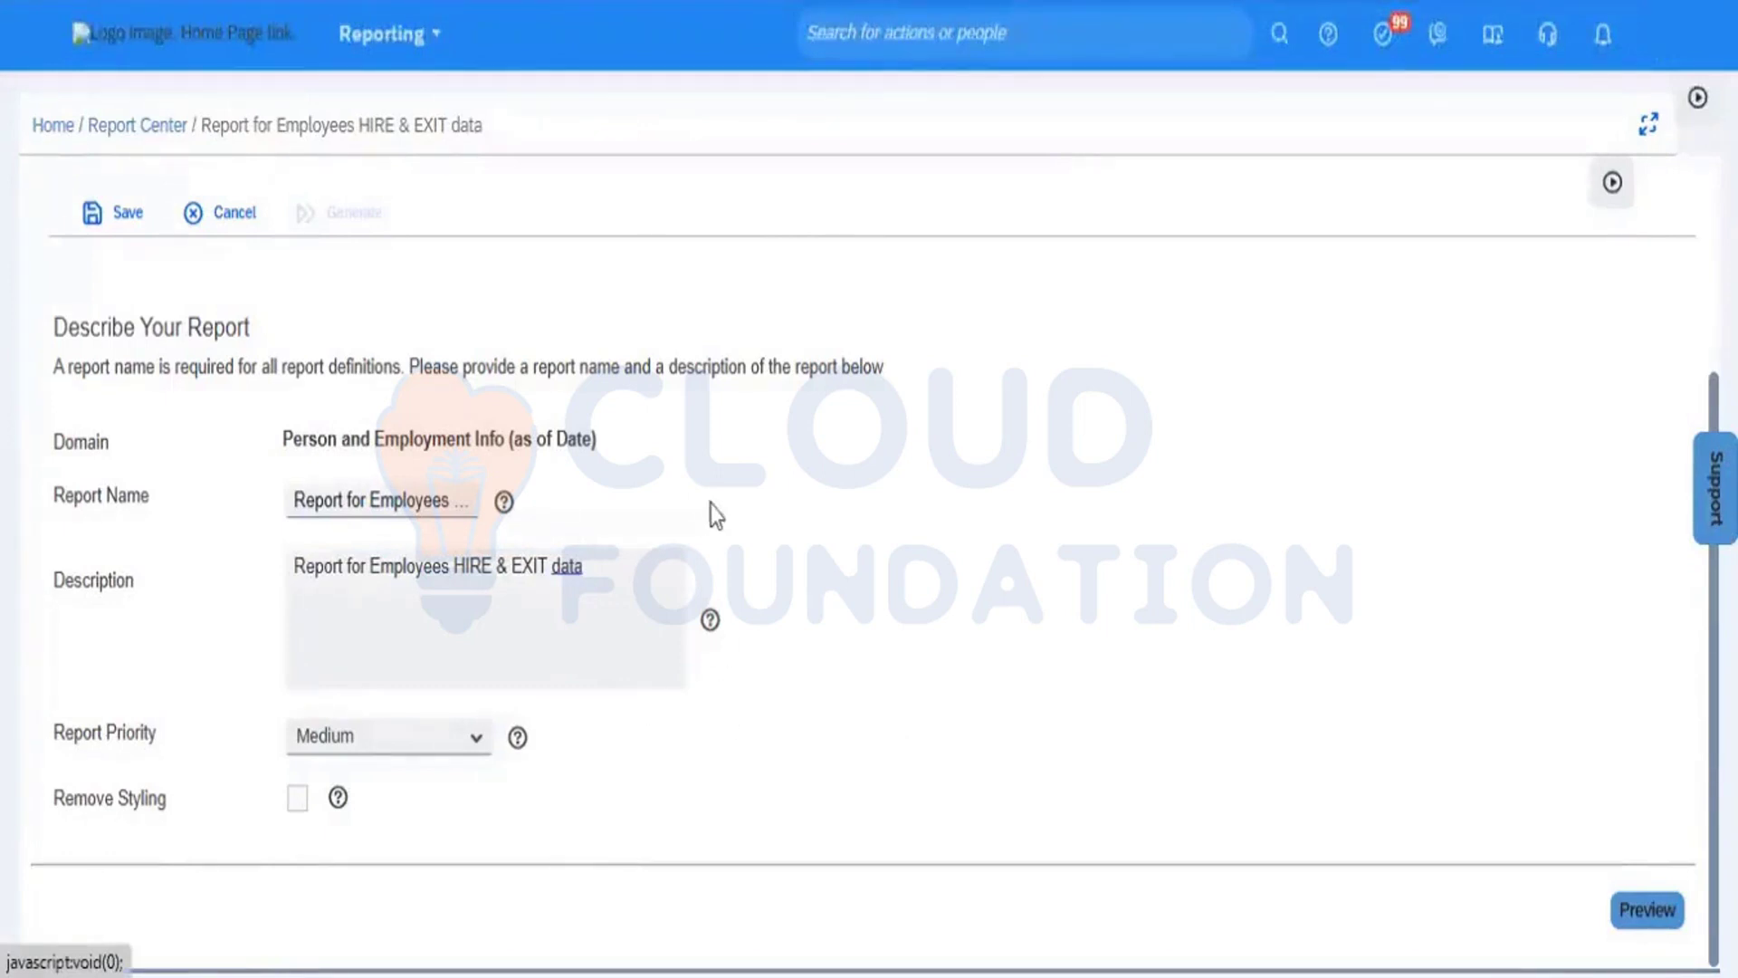
Define the report's people scope as Other Filters for the logged-in user, with inactive users included
scroll(869, 543, up, 3)
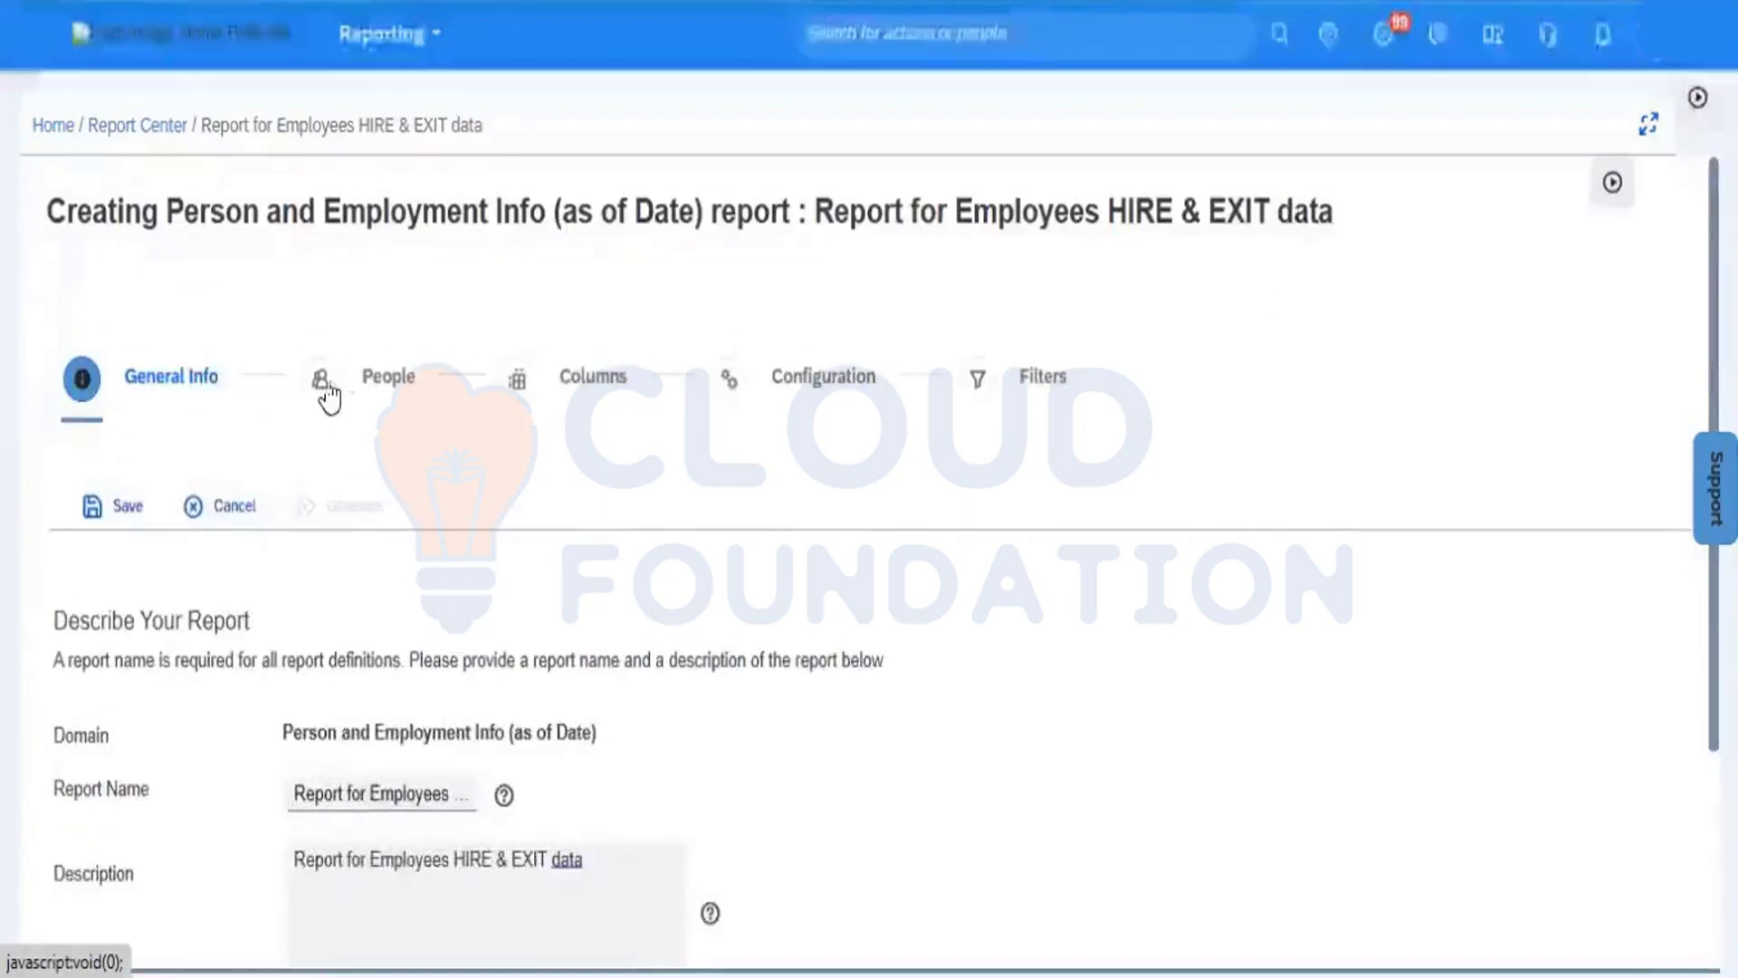
click(320, 384)
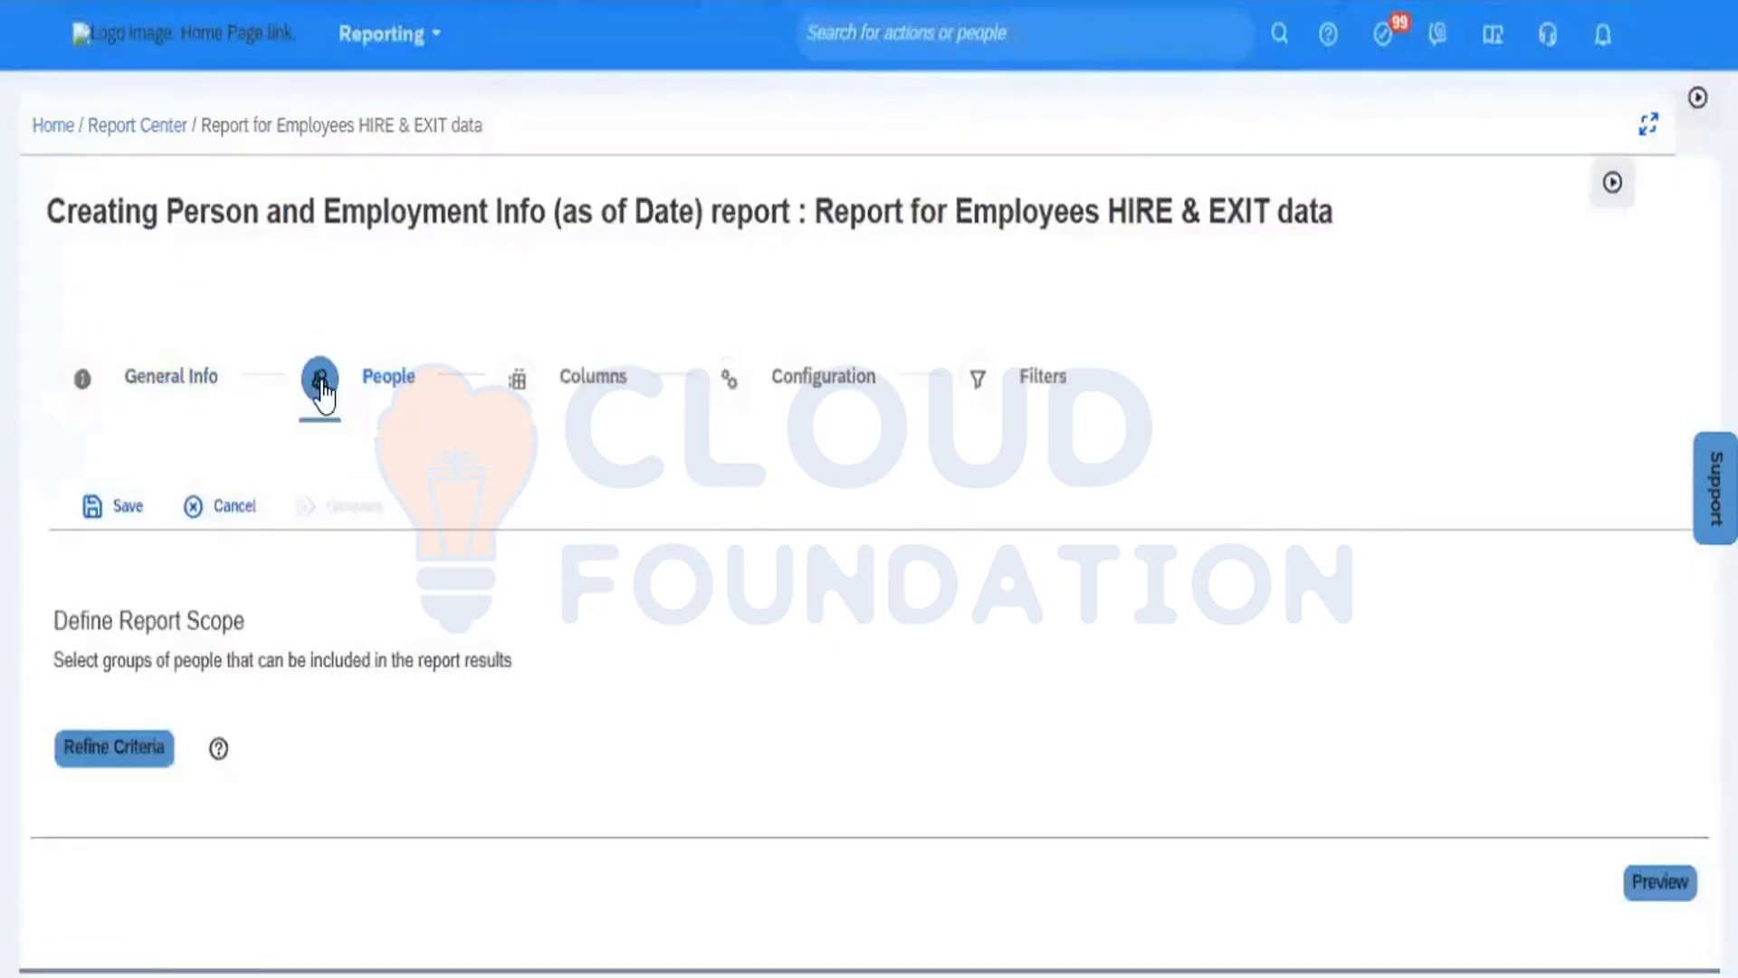
click(121, 754)
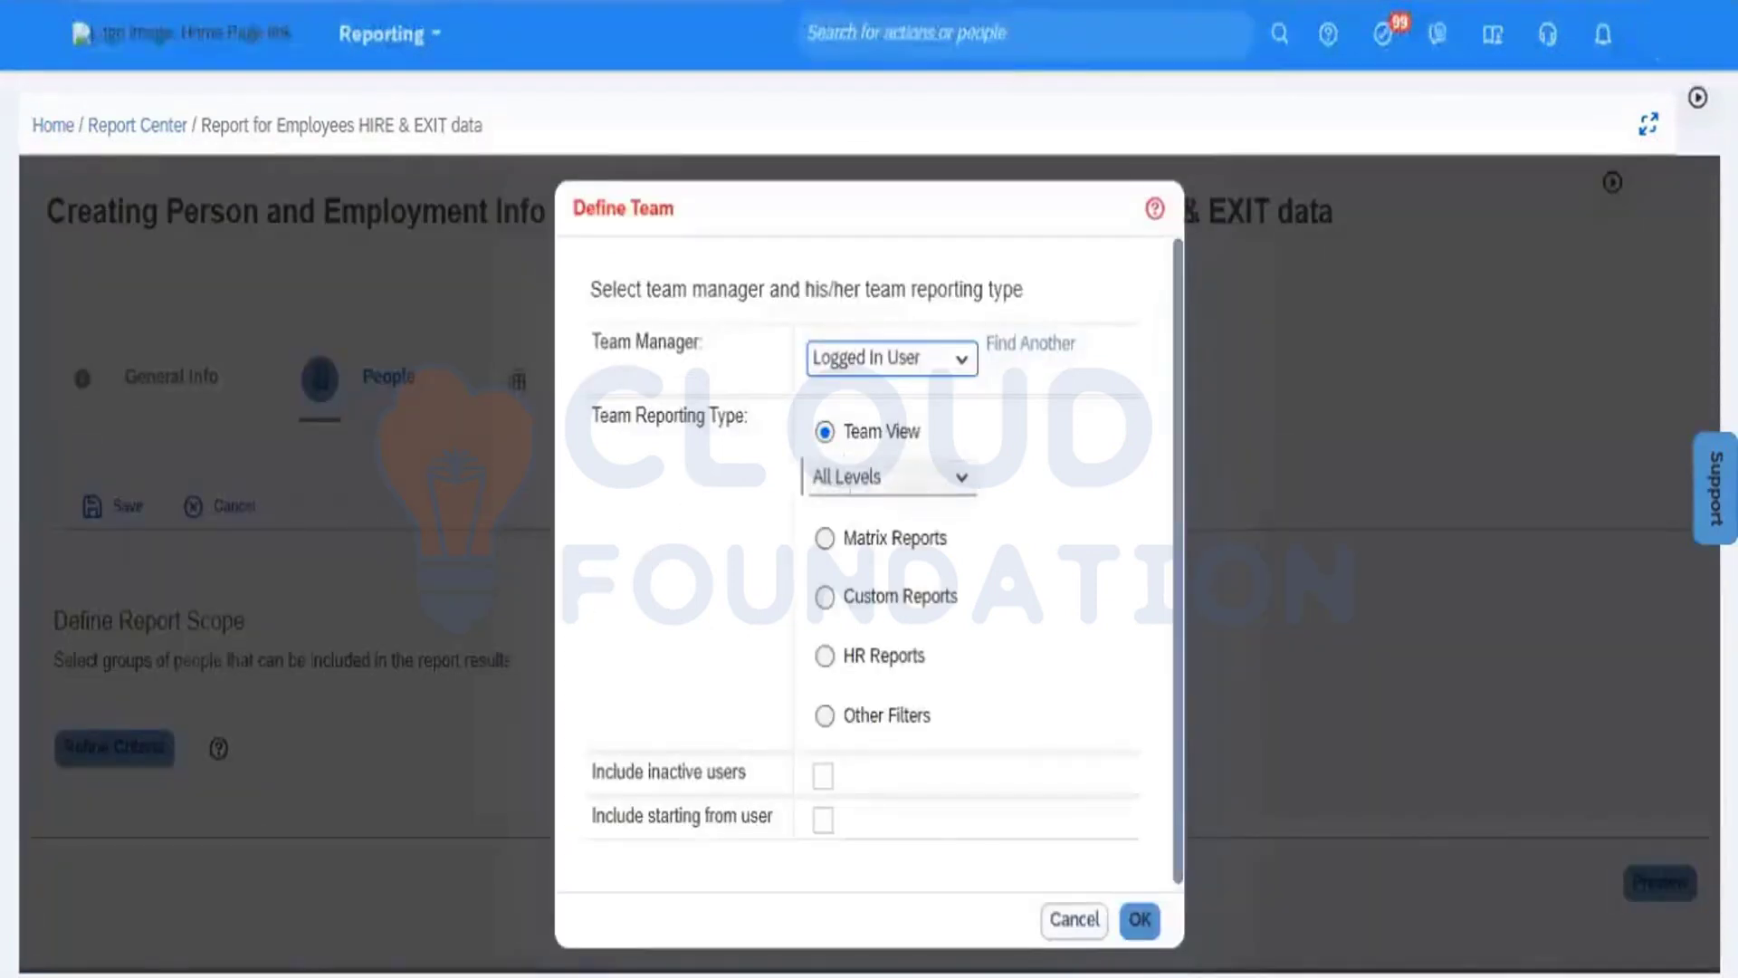
click(824, 716)
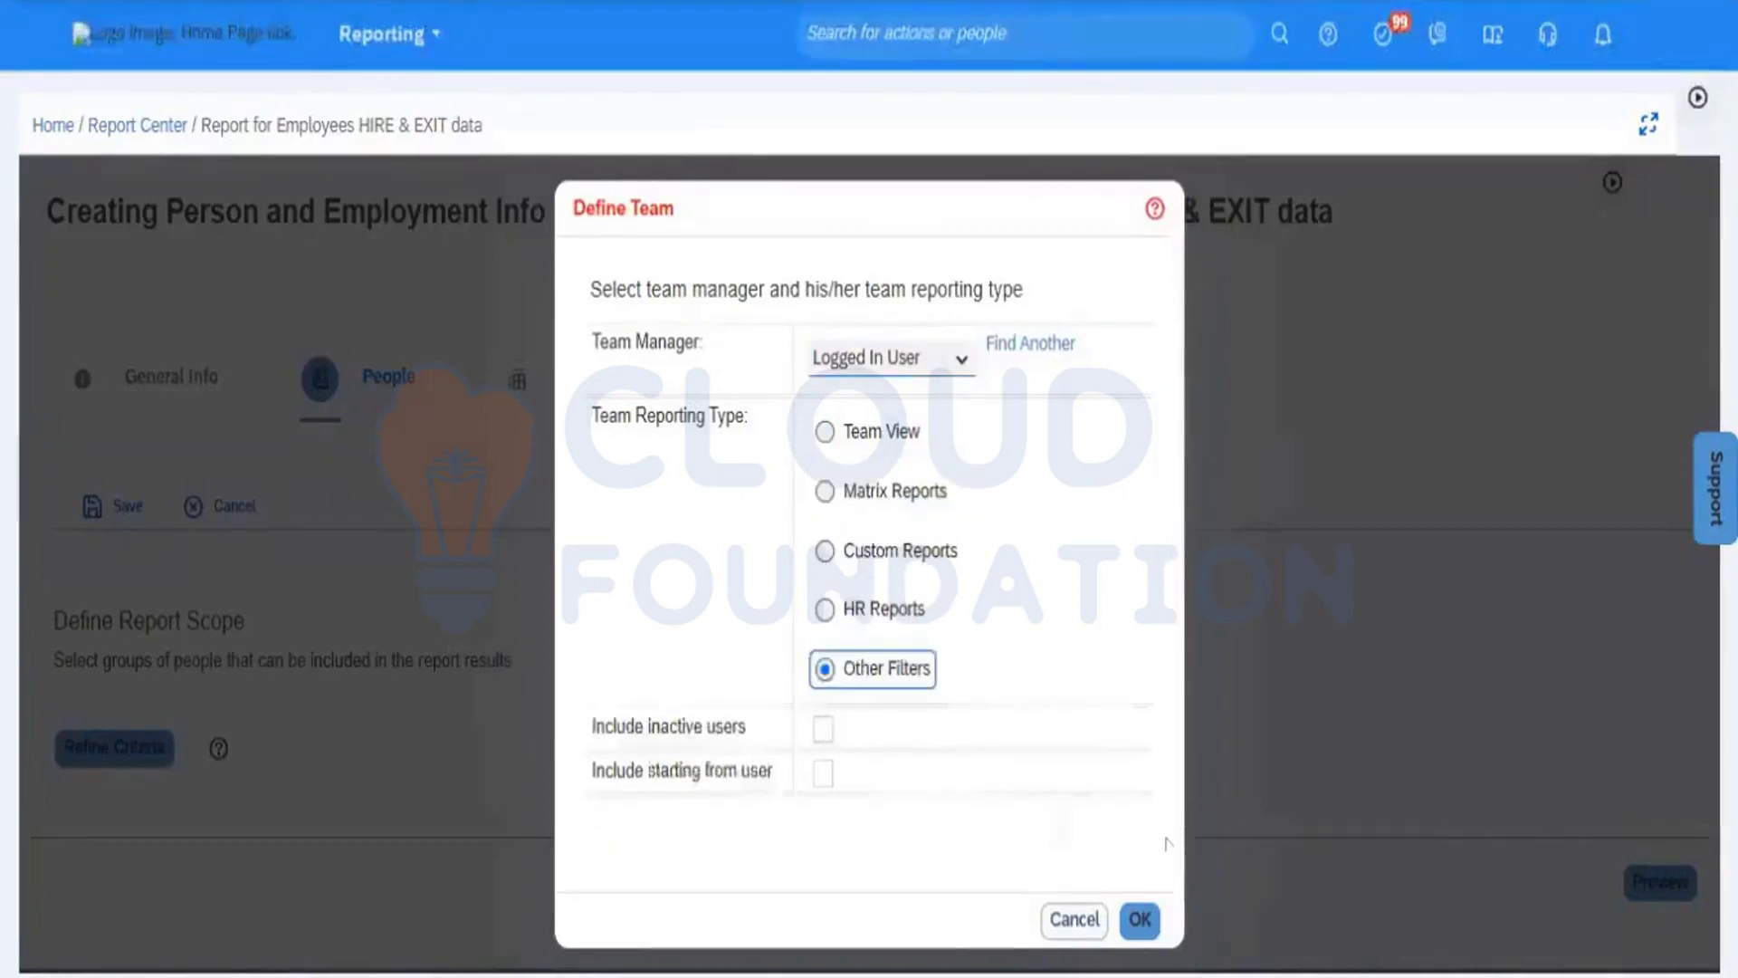
click(824, 727)
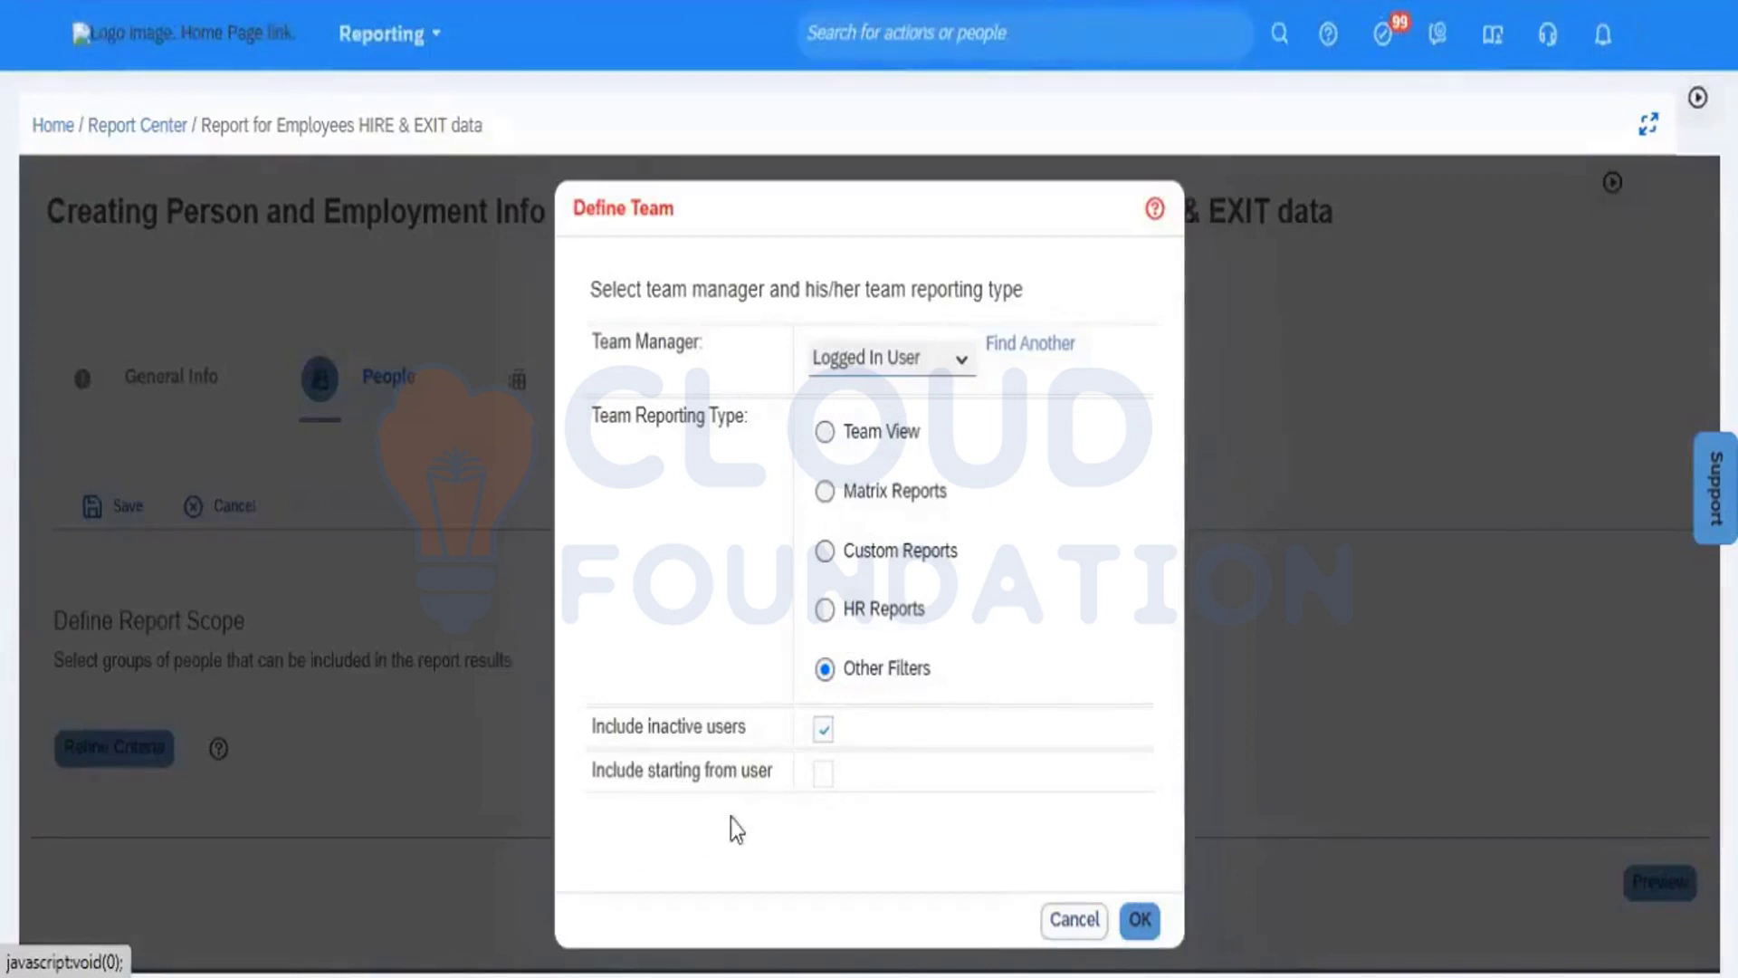
click(1140, 919)
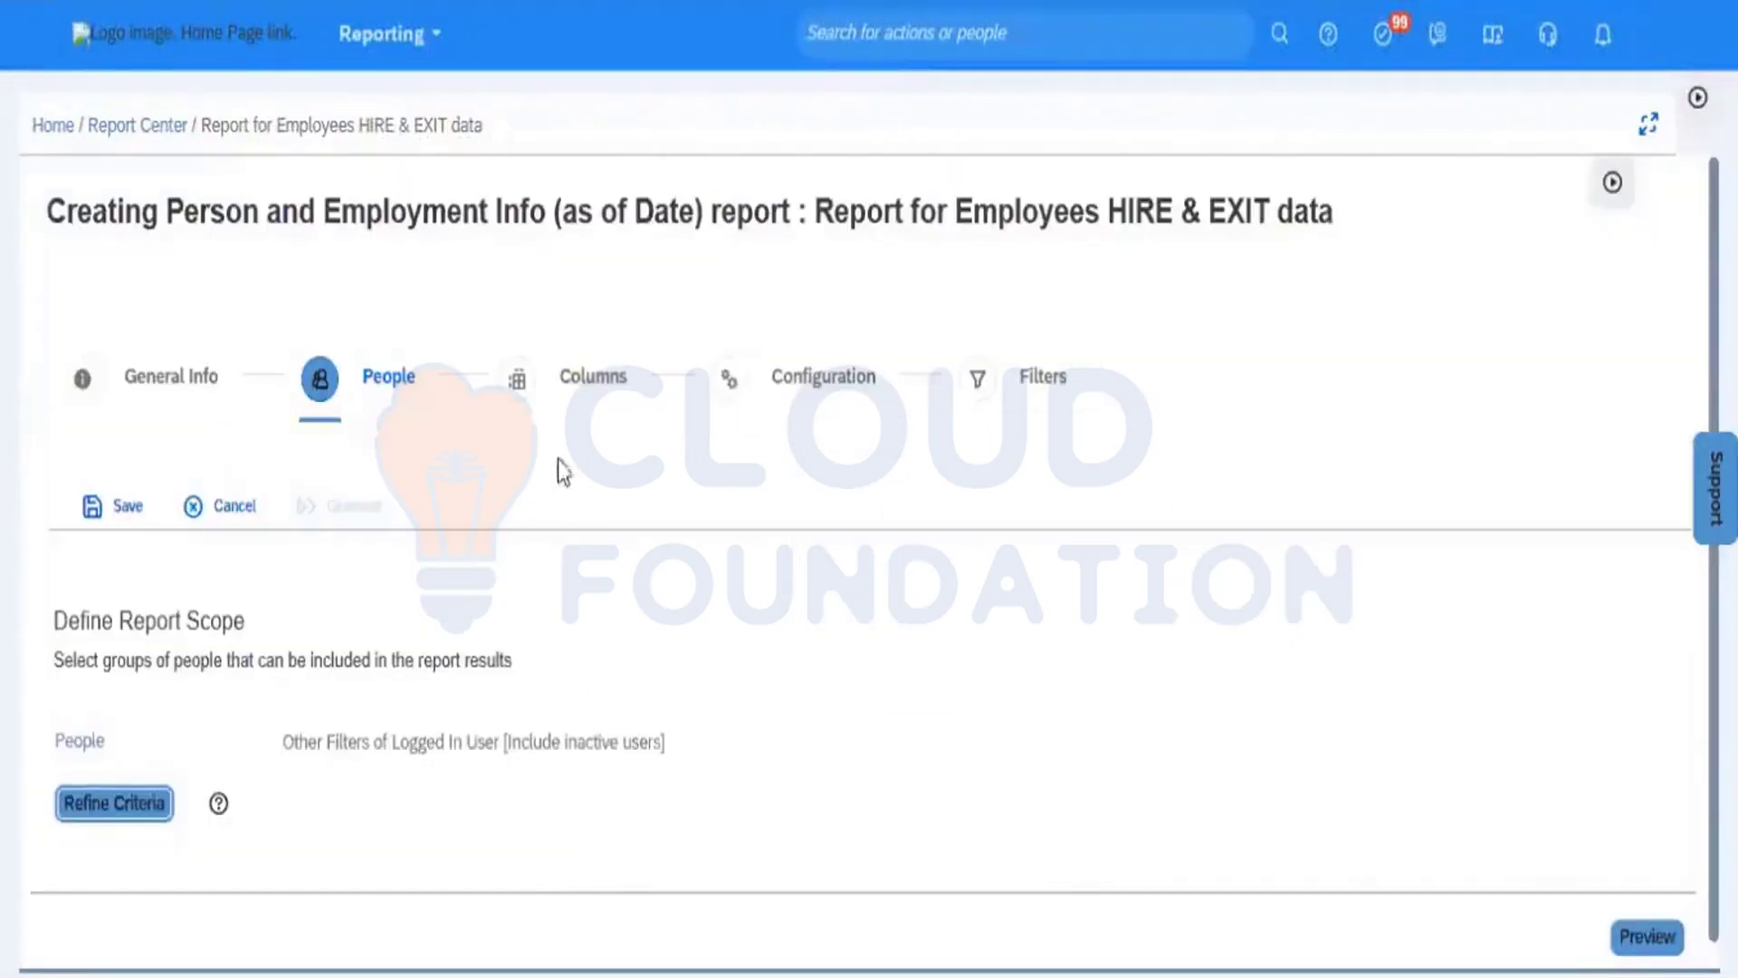
Start the report's column selection and add the User/Employee ID, First Name and Last Name columns
click(519, 382)
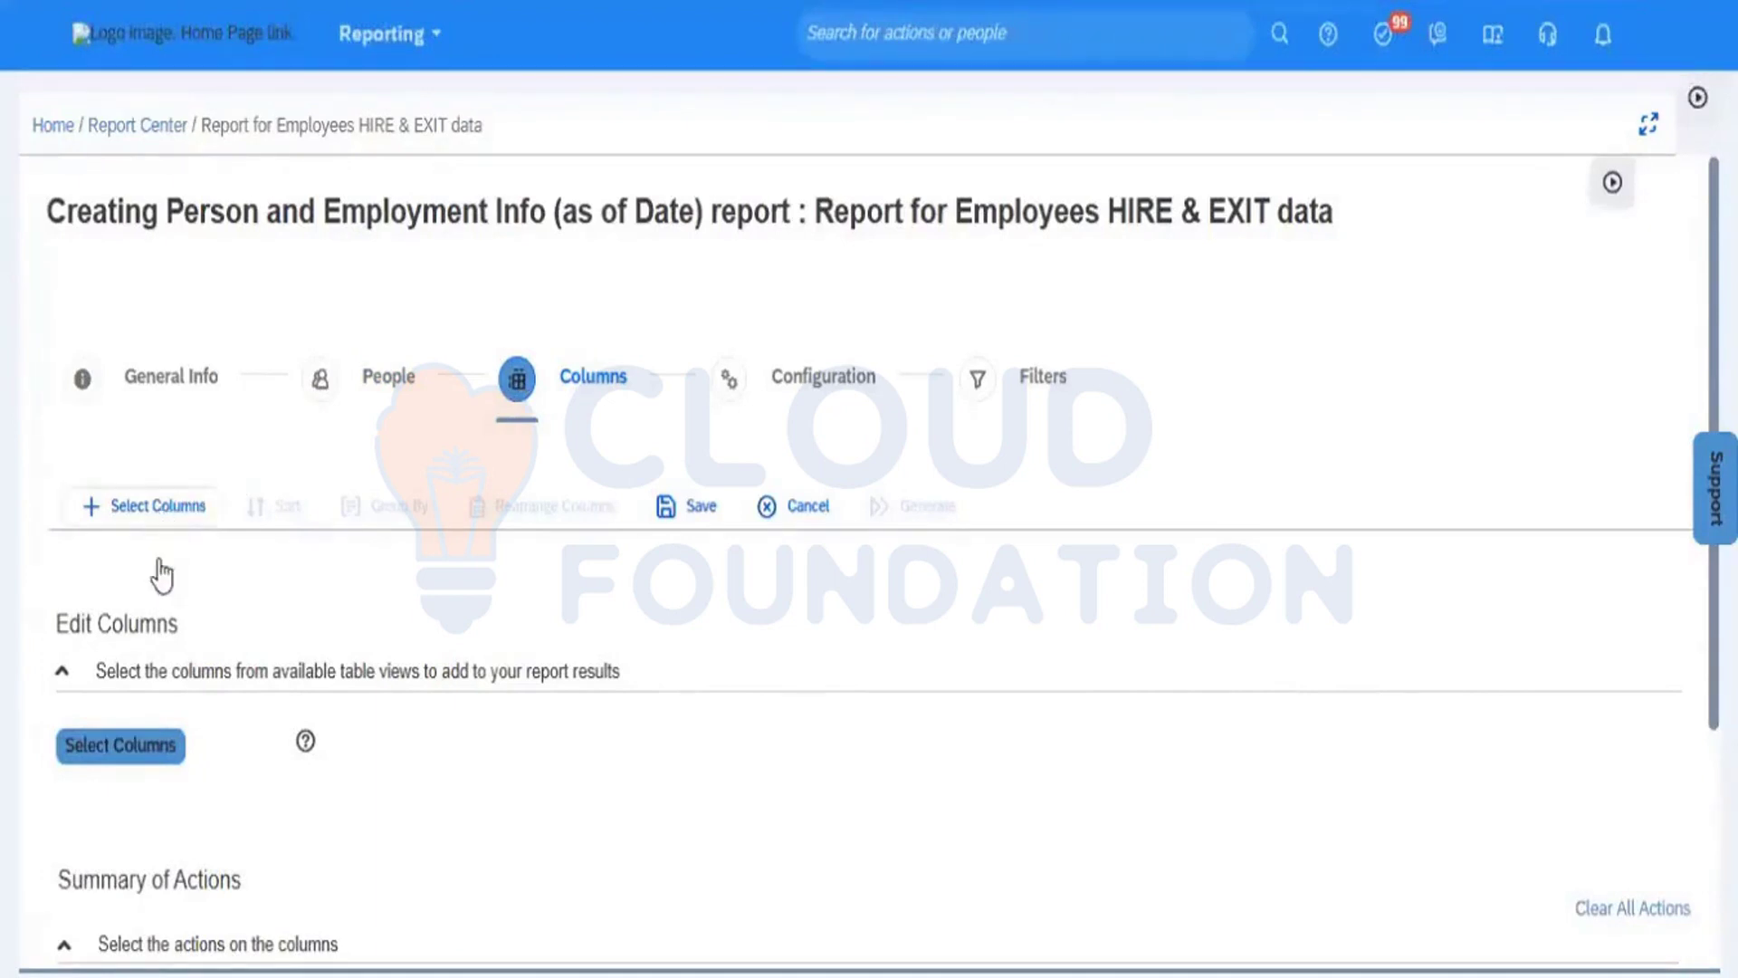
click(201, 737)
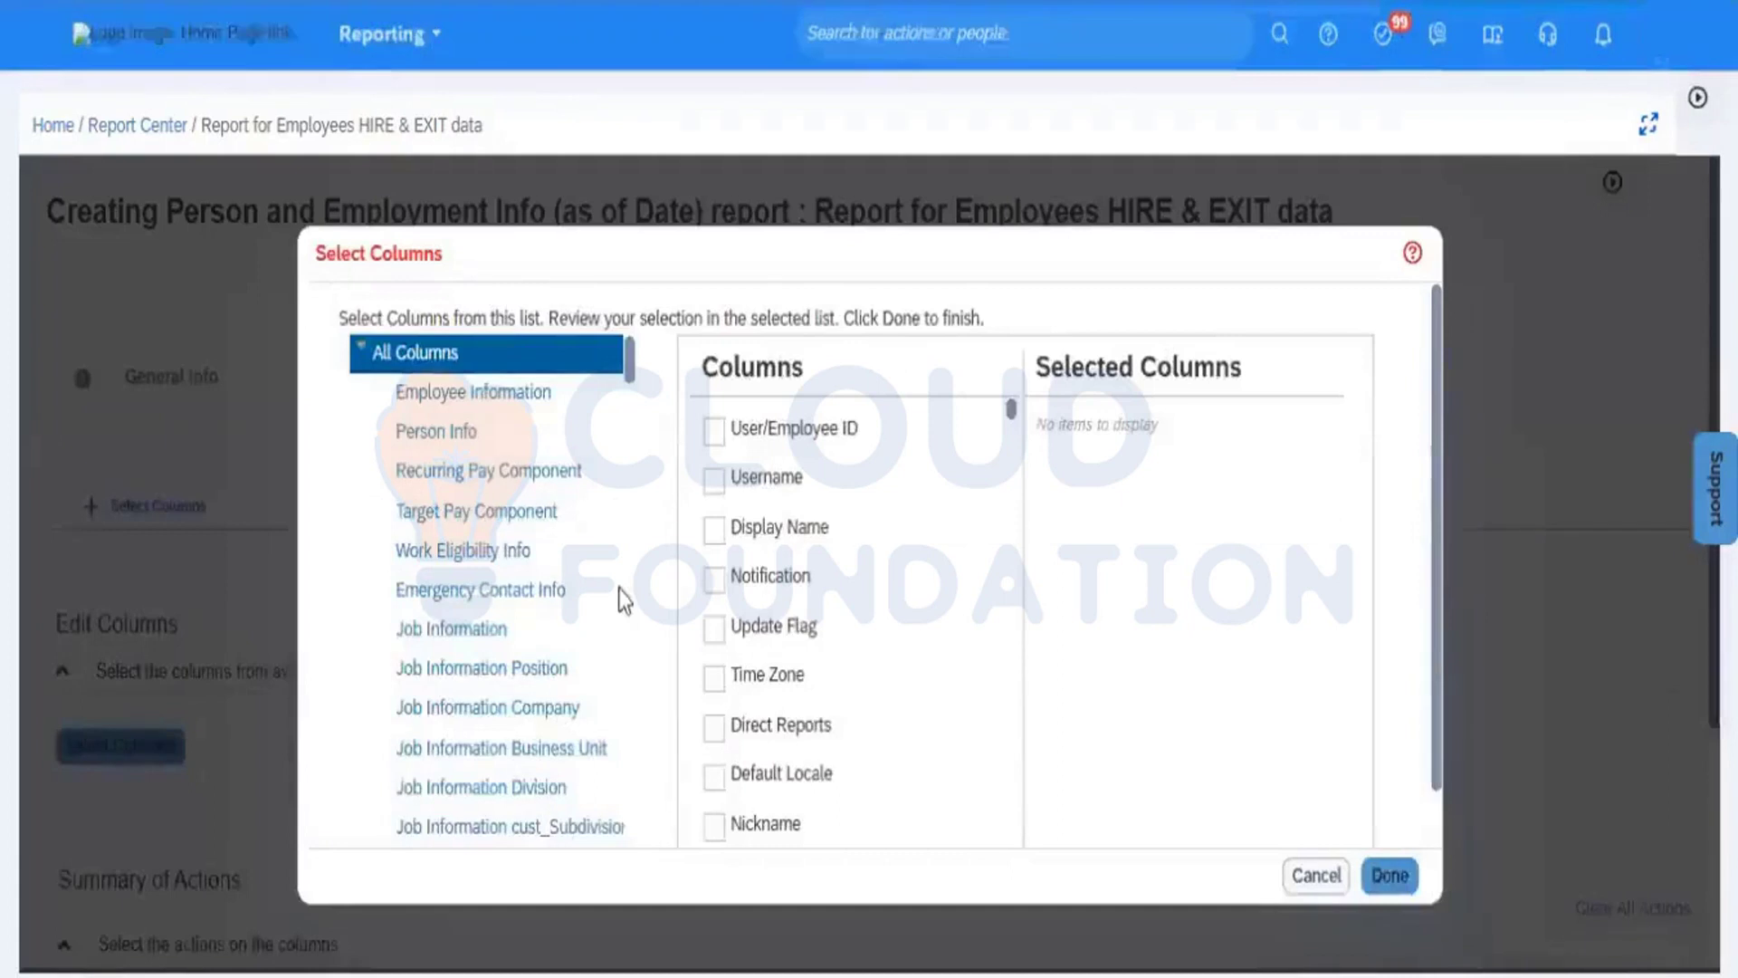
click(715, 432)
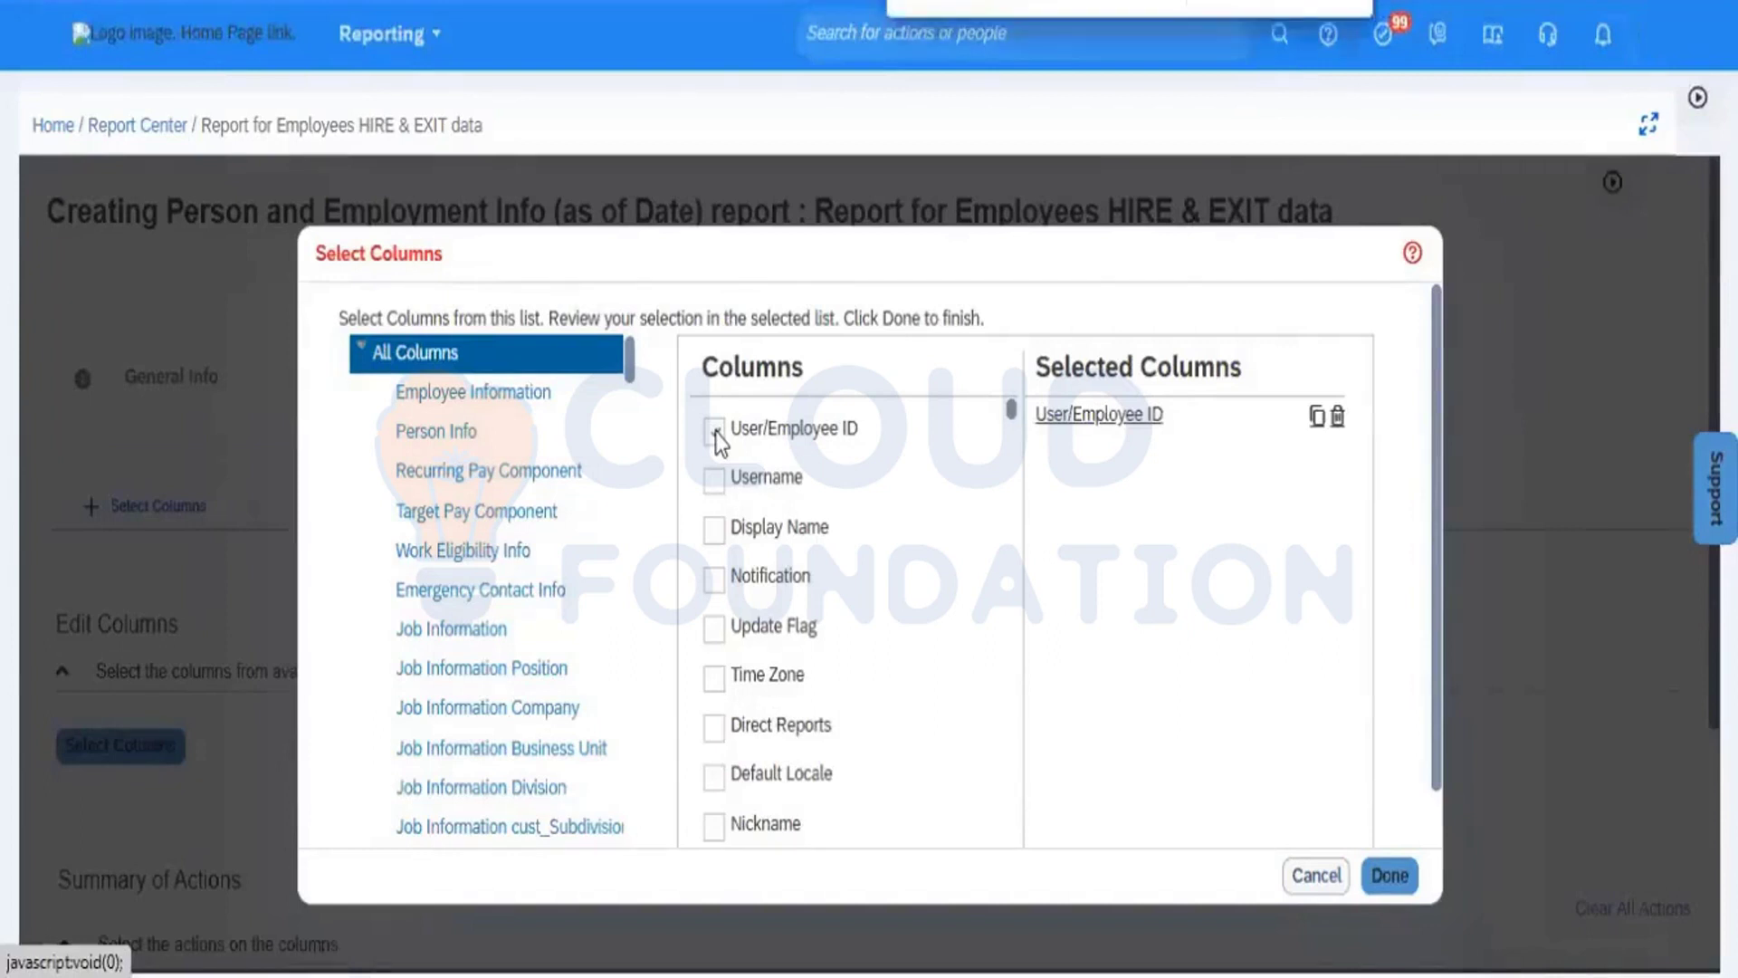
text(first)
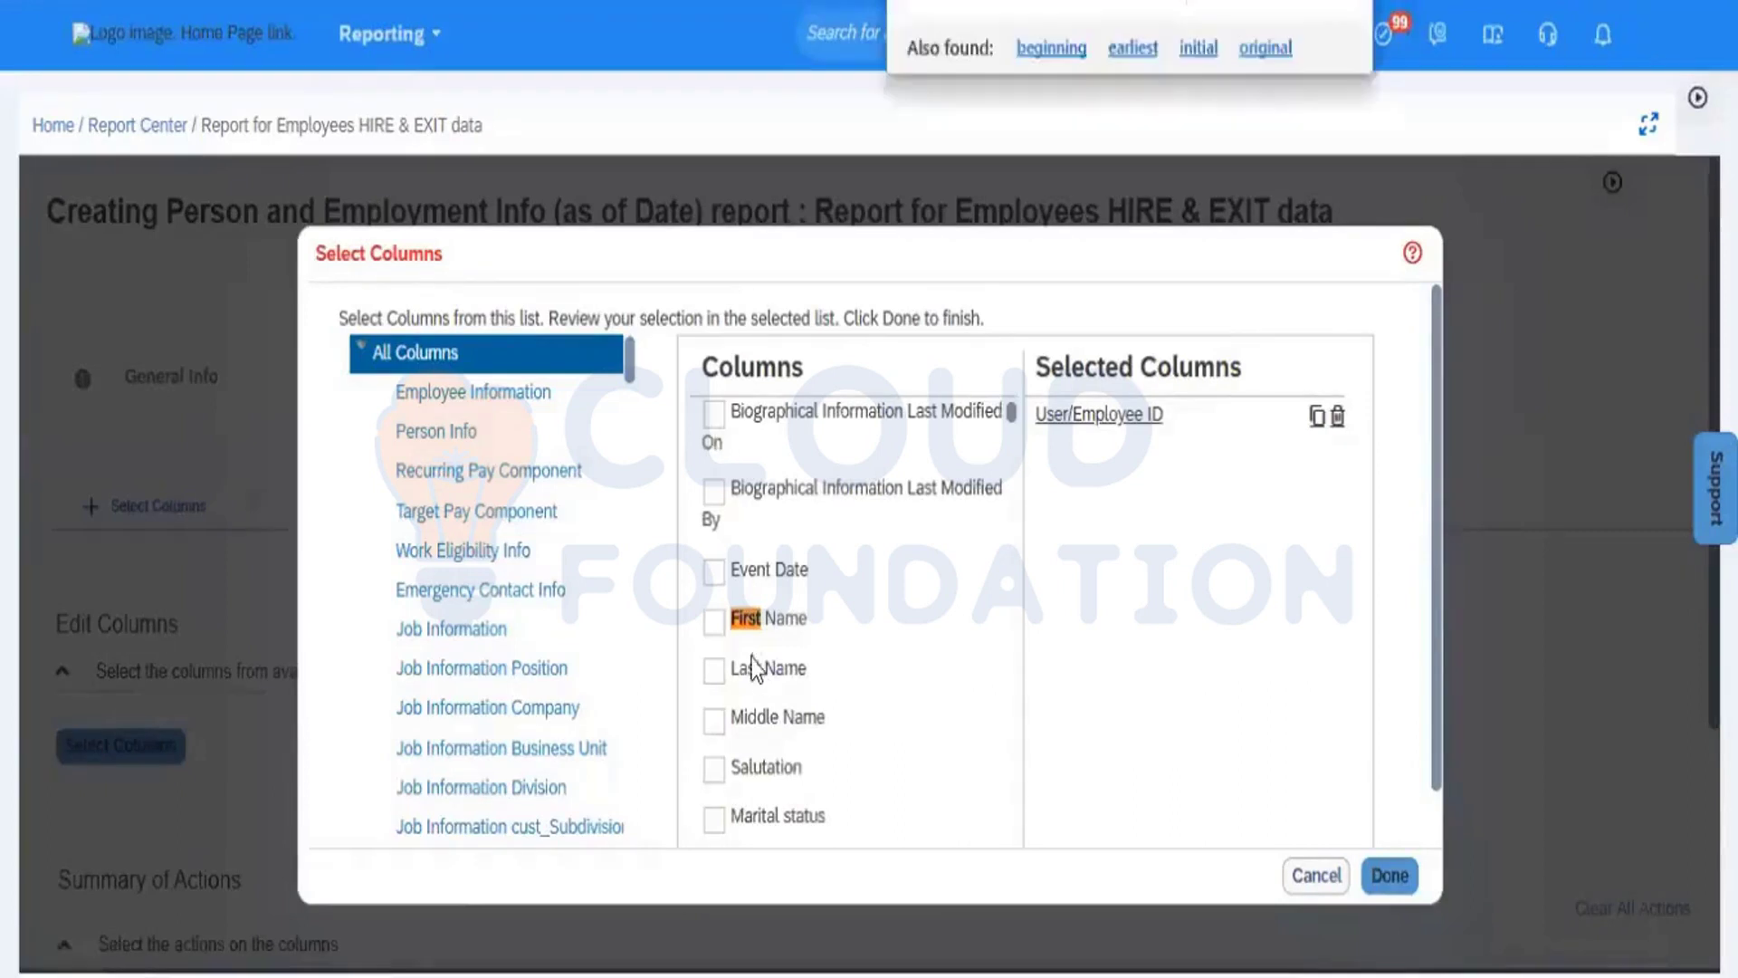
click(714, 622)
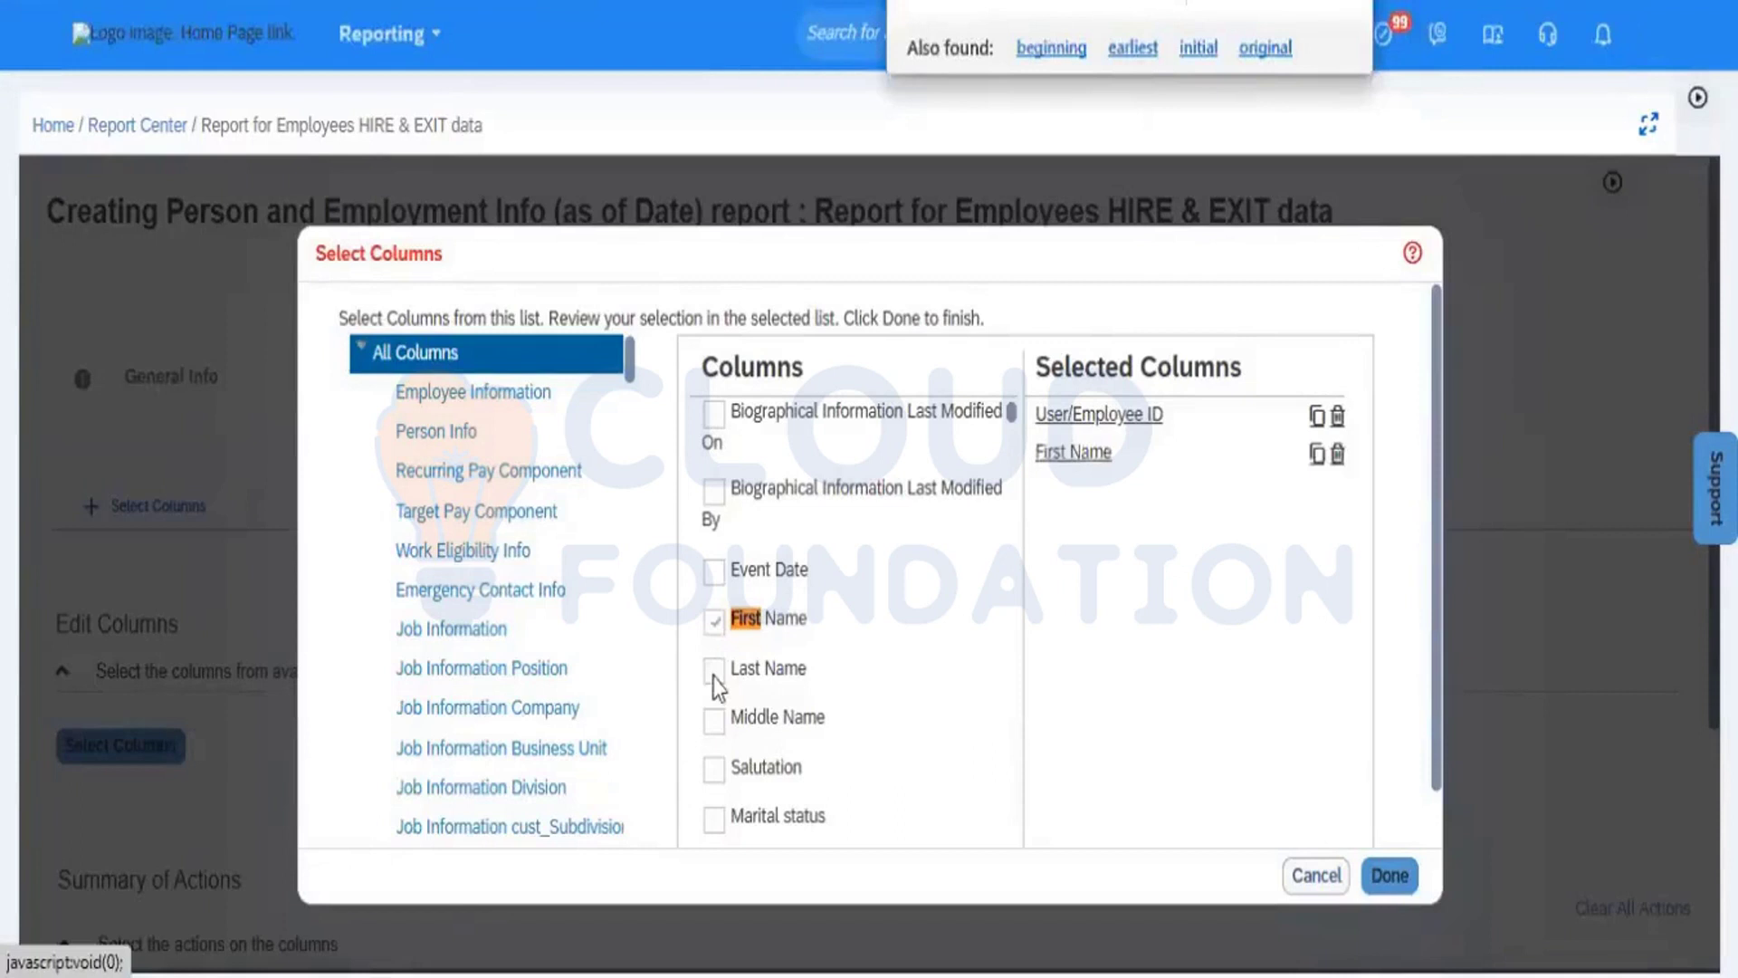
click(714, 675)
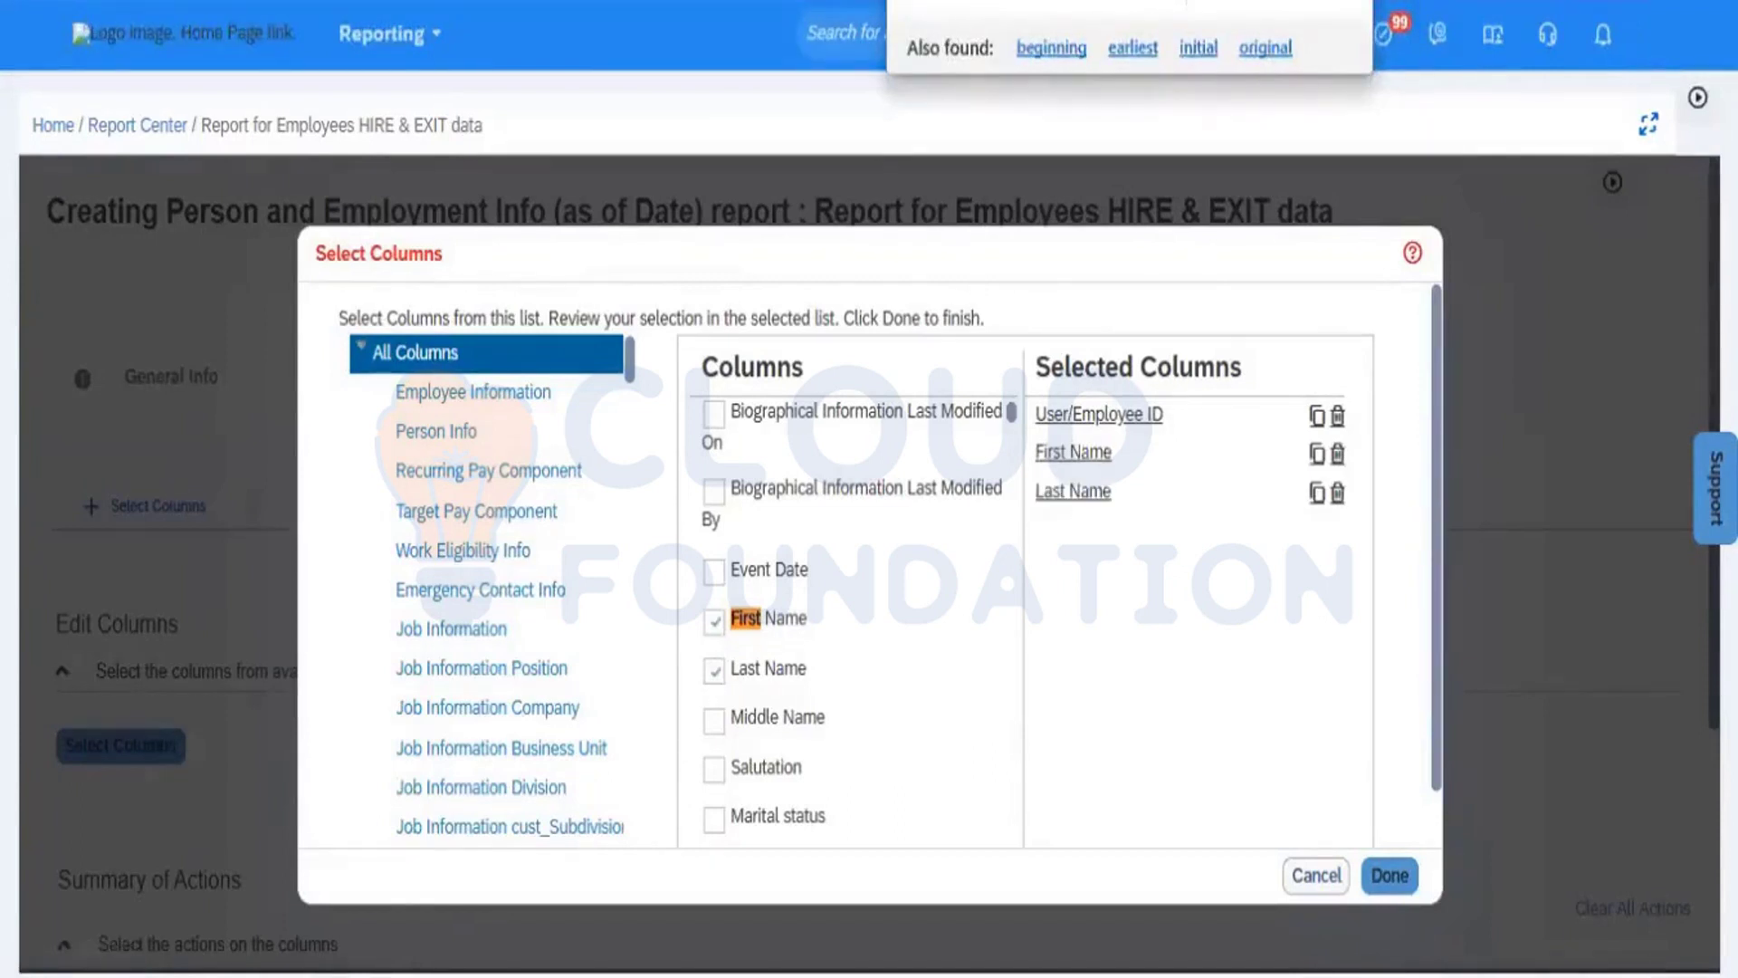
Find the hire columns and add Employment Details Hire Date and Employment Details Termination Date to the selected columns
key(BackSpace)
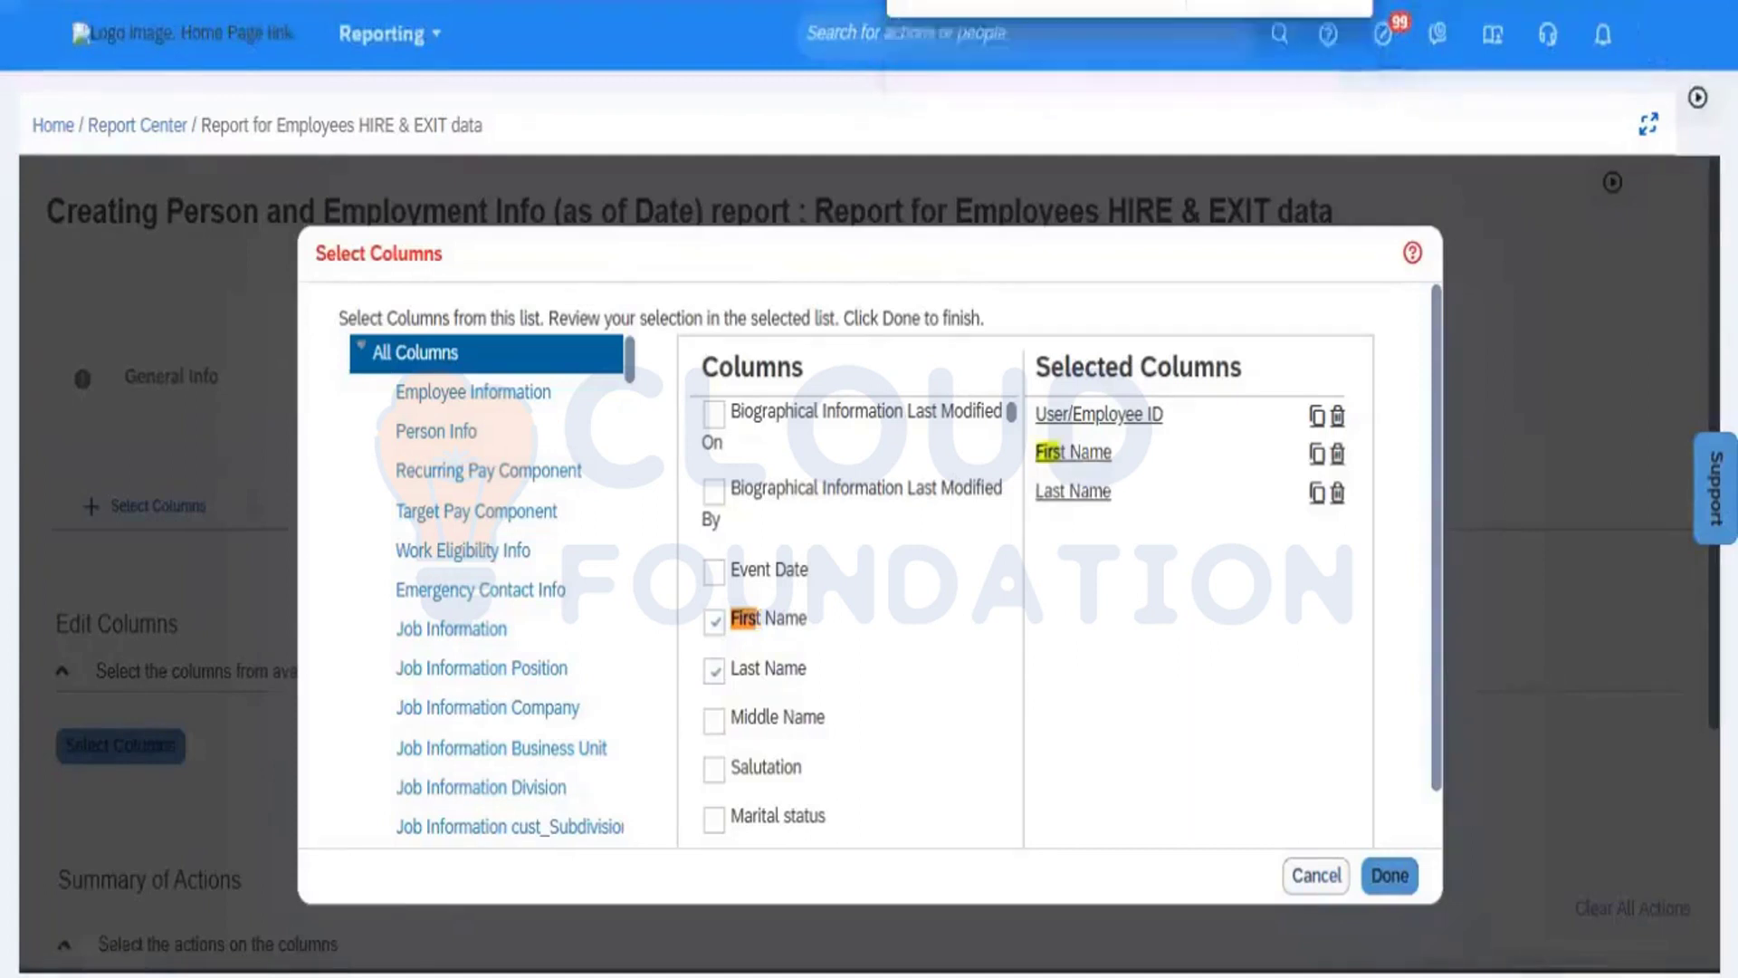
key(BackSpace)
key(BackSpace)
key(BackSpace)
key(BackSpace)
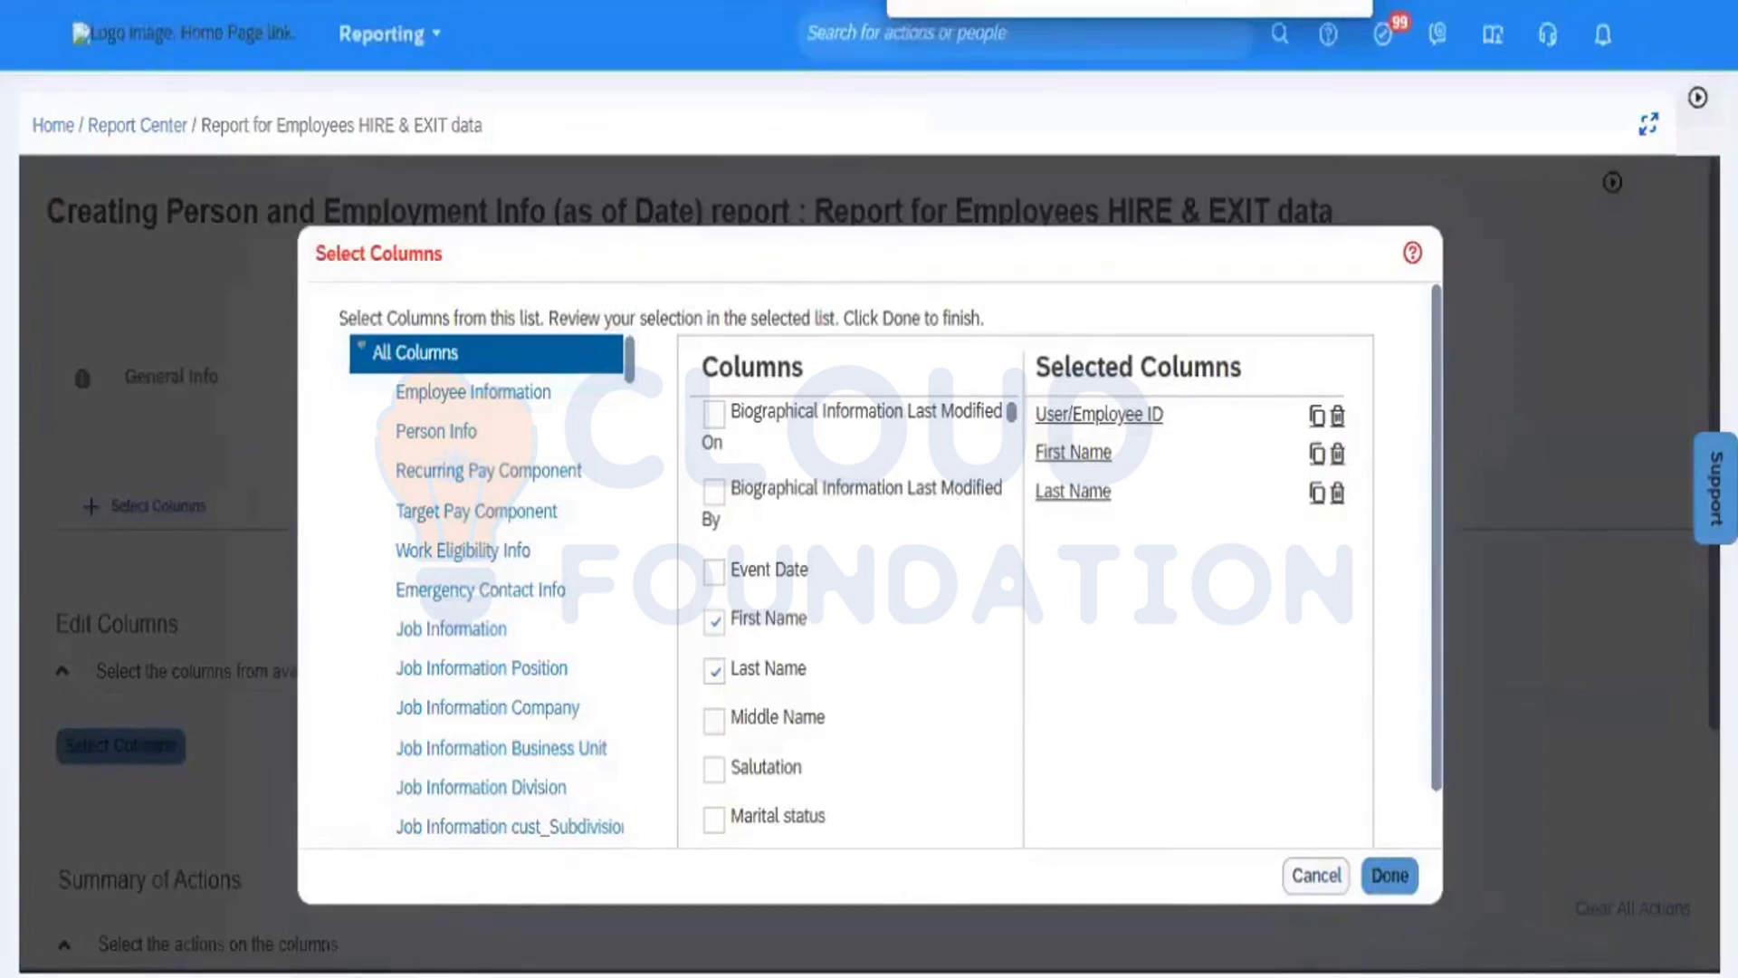
text(hire)
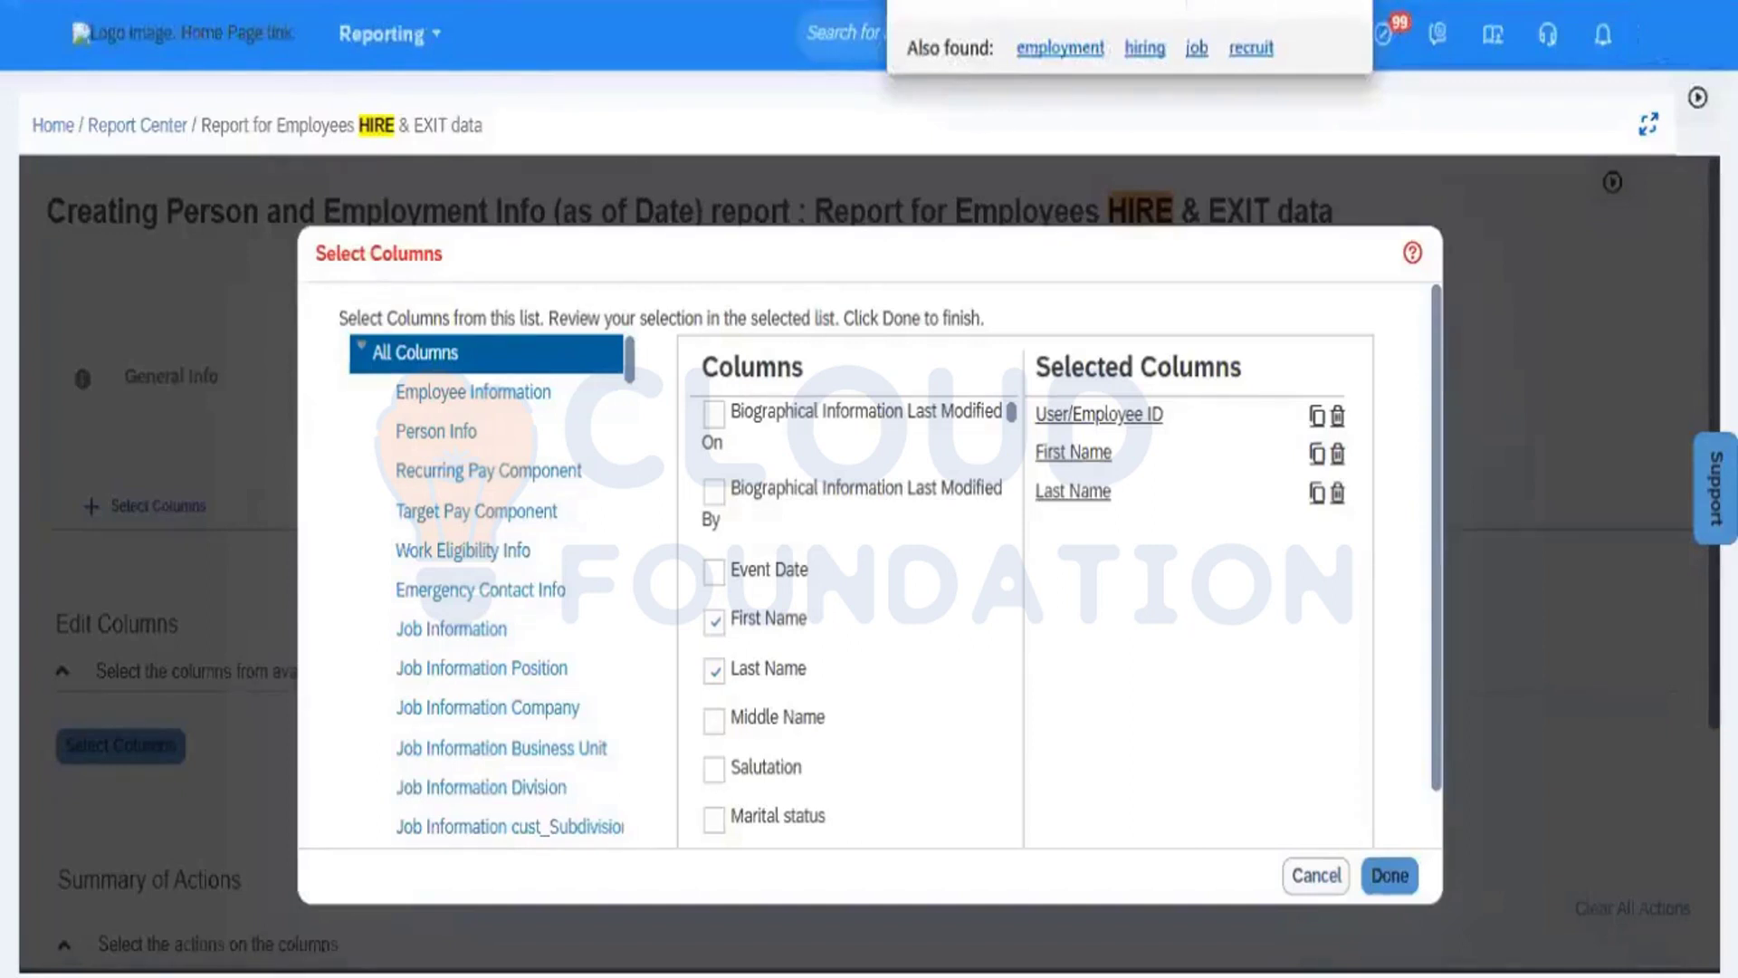
key(Return)
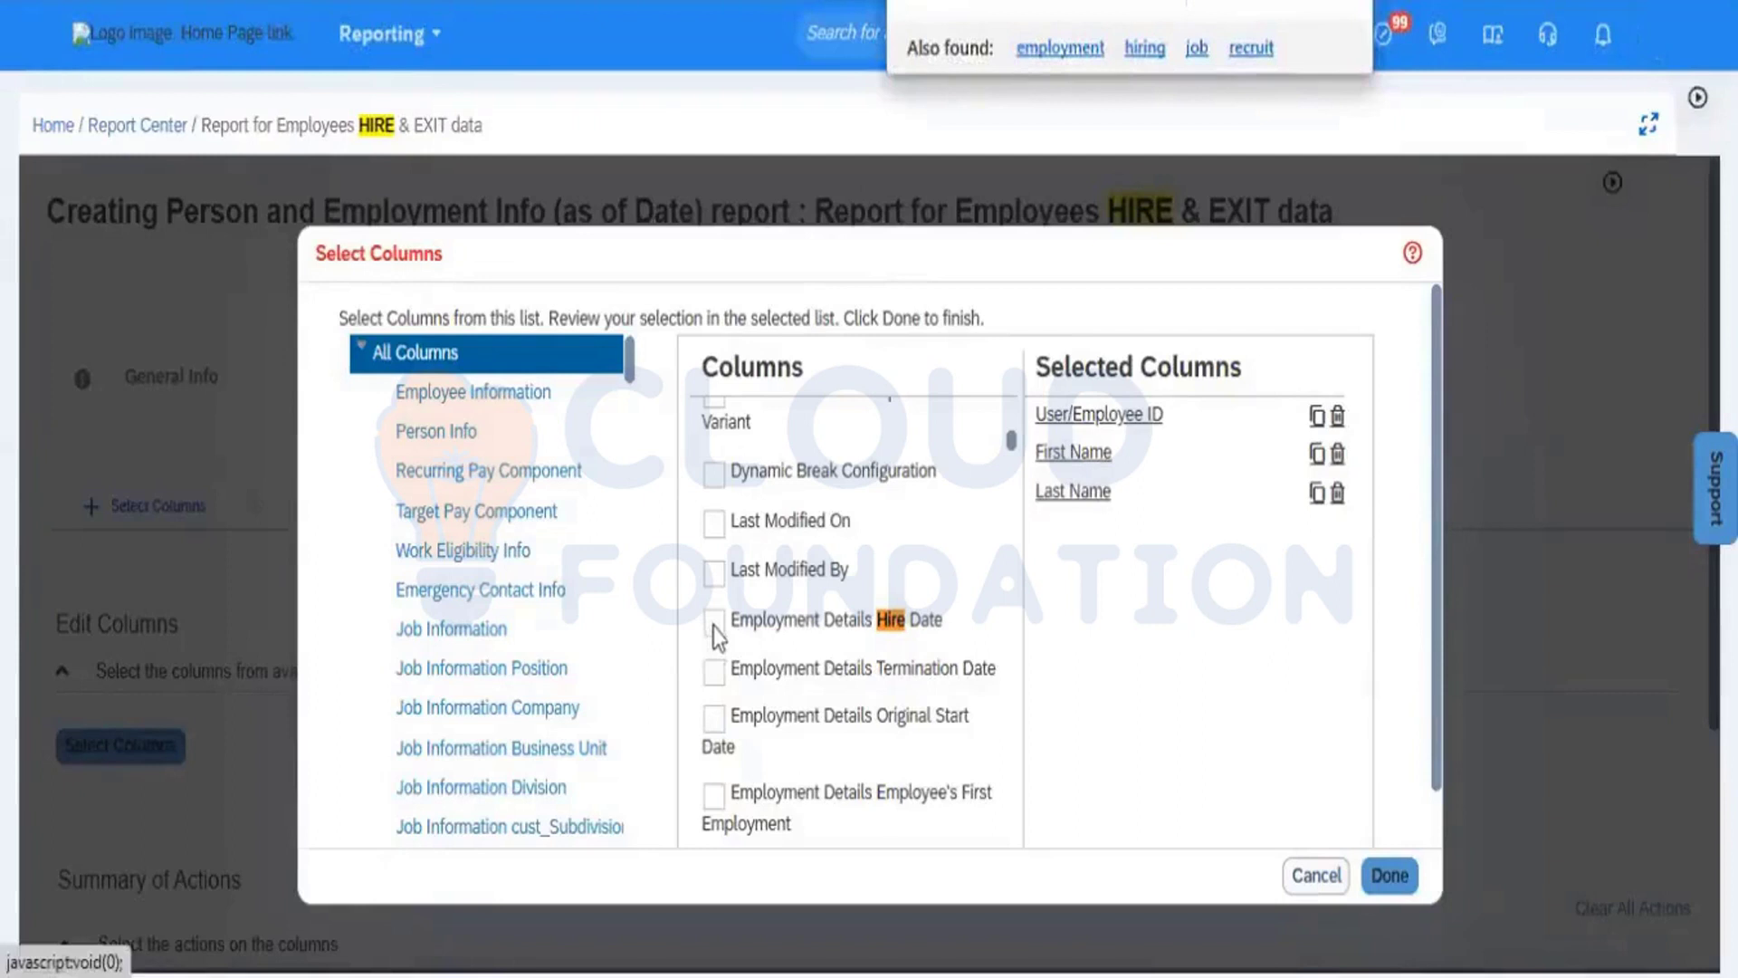
click(715, 623)
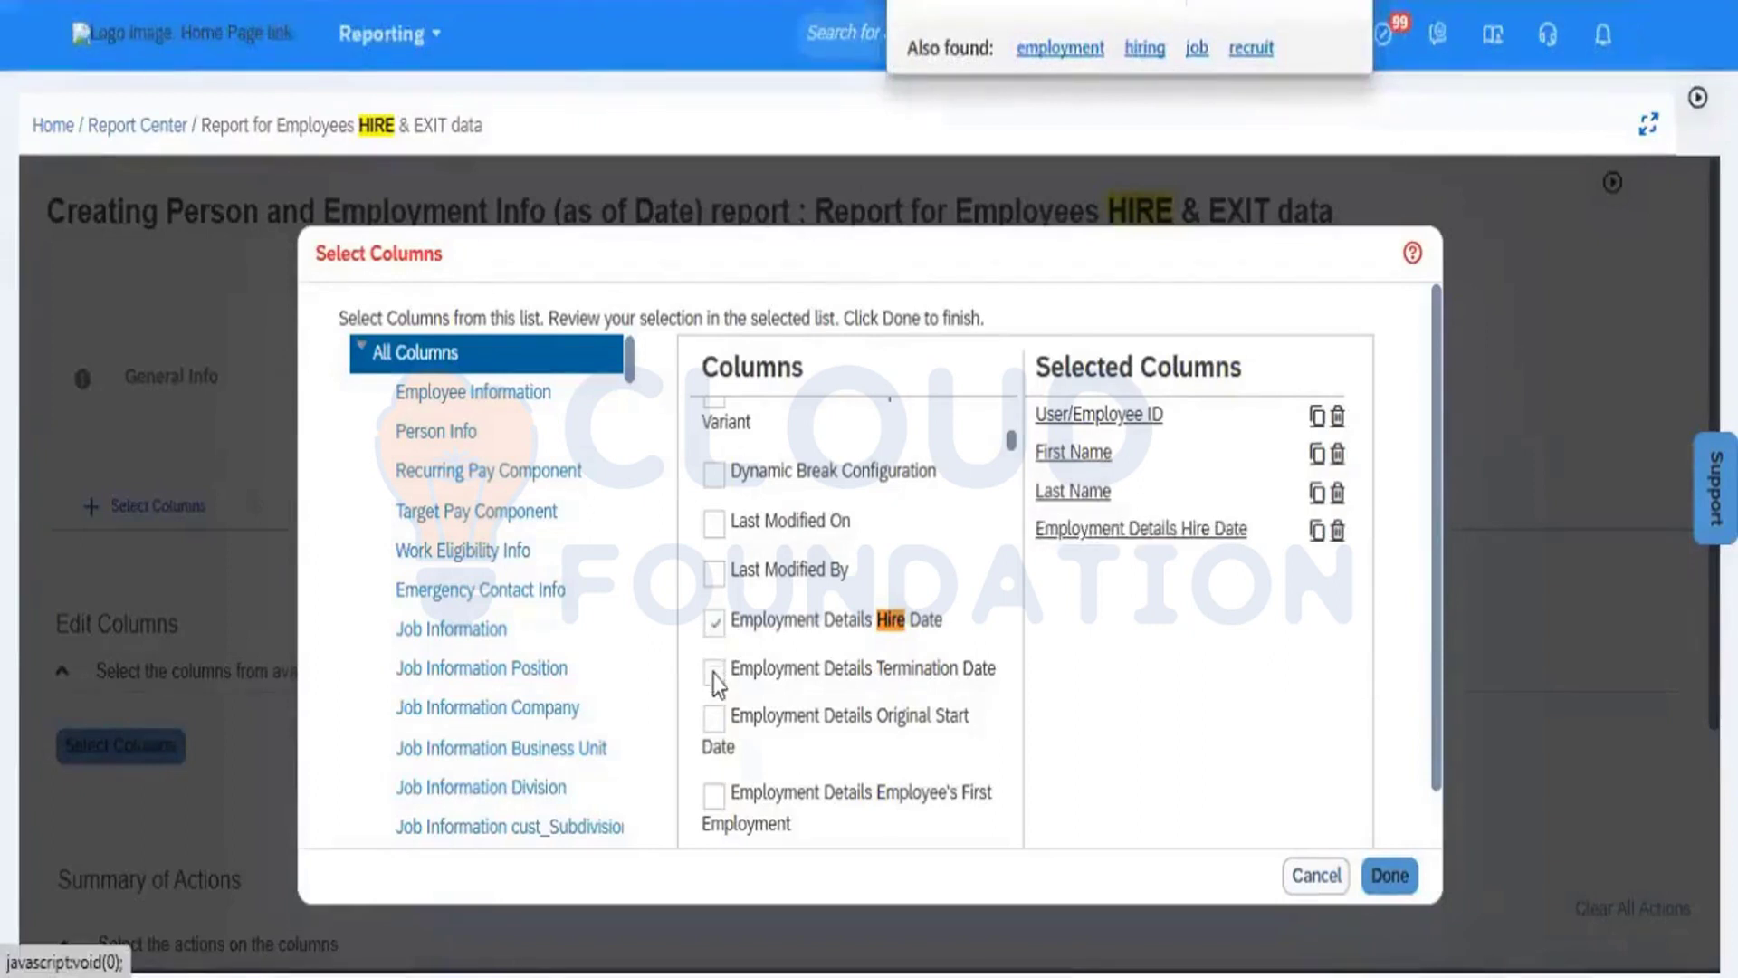
click(714, 671)
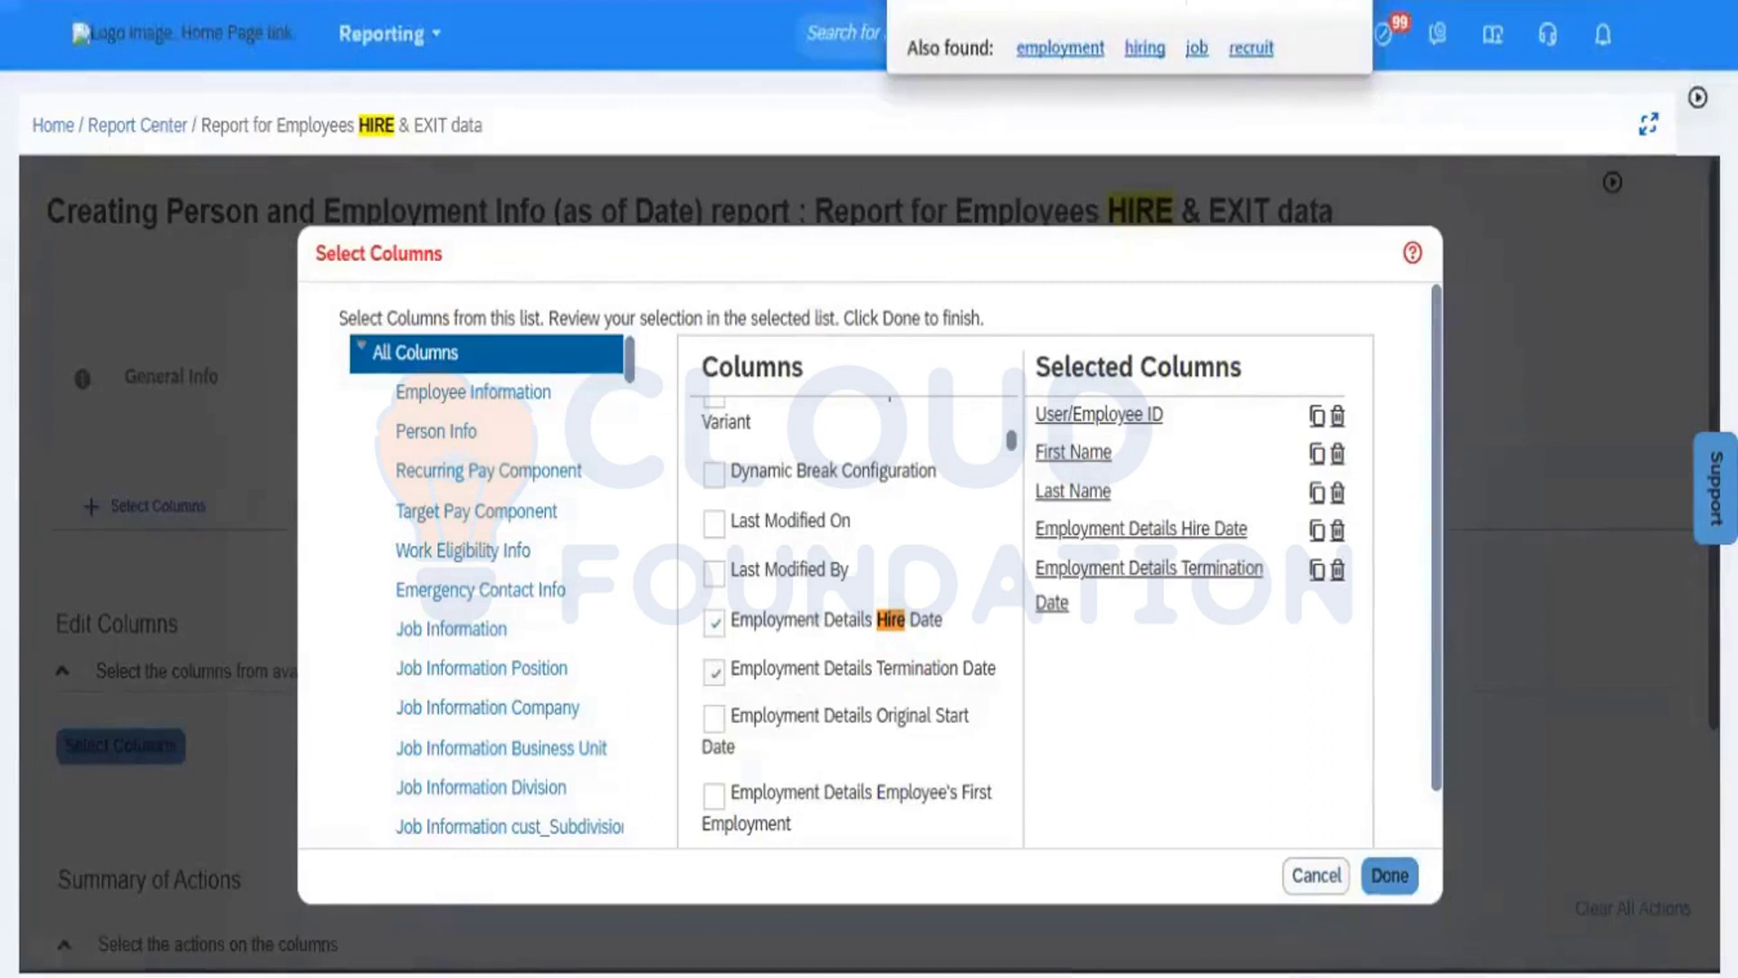
key(Escape)
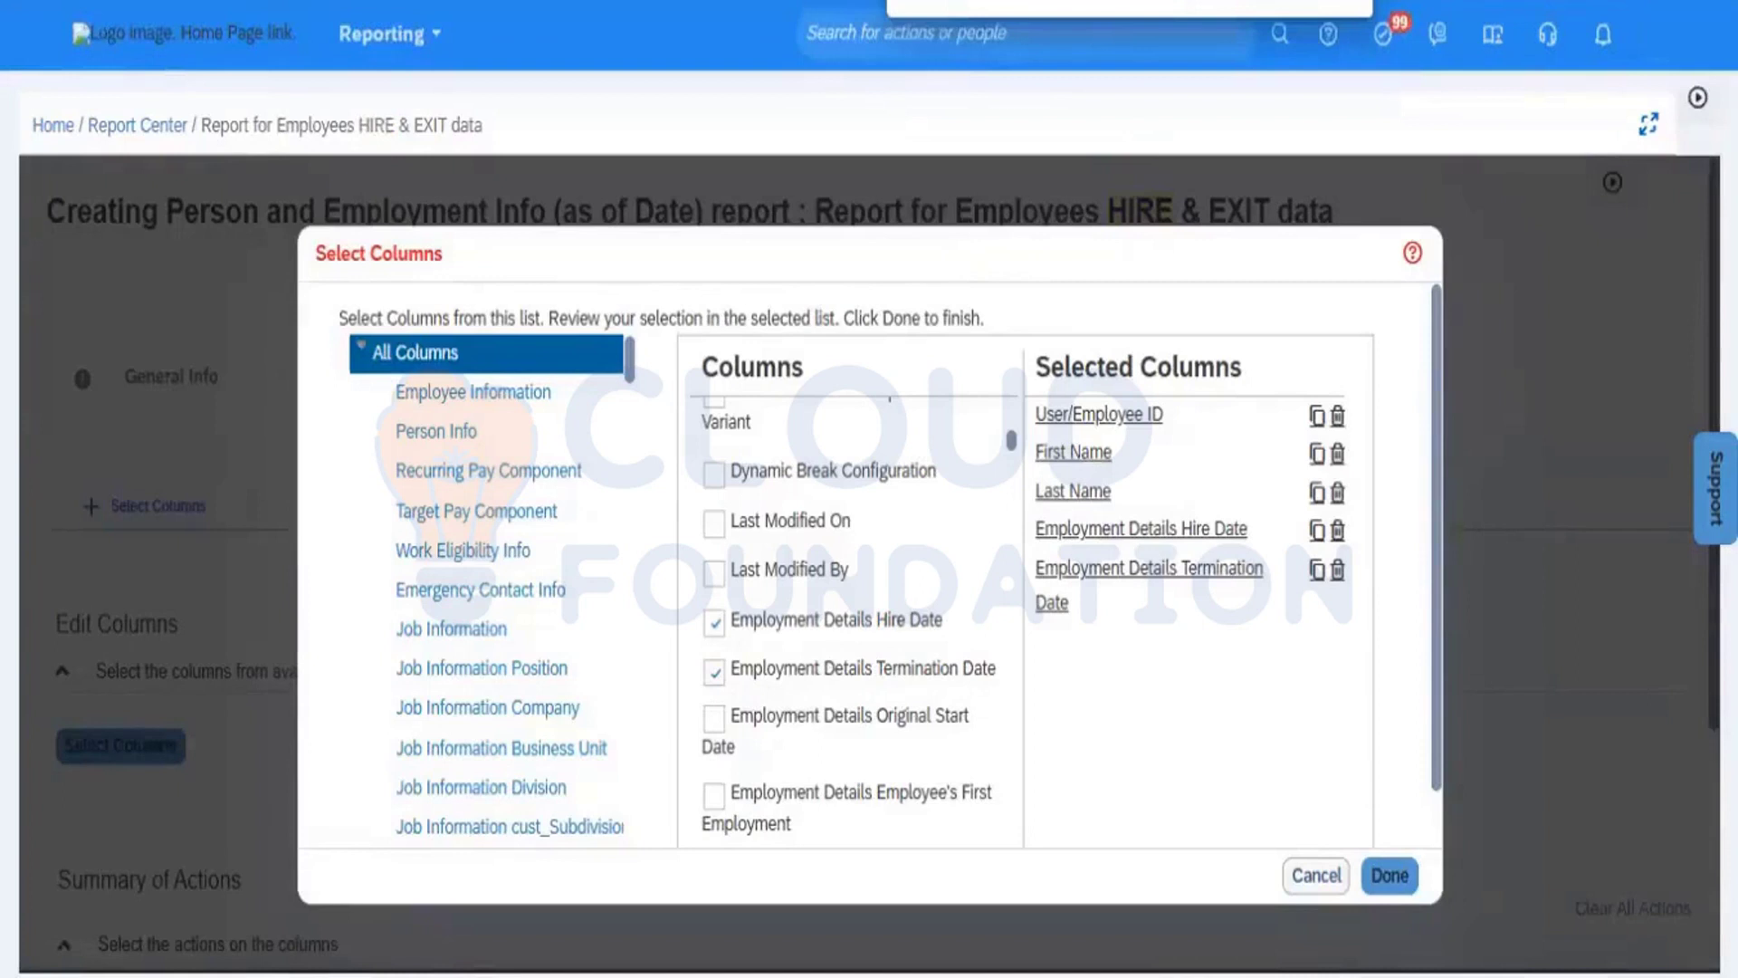
Find the employee class column and add Employee Class and Employee Type to the selected columns
text(Employee)
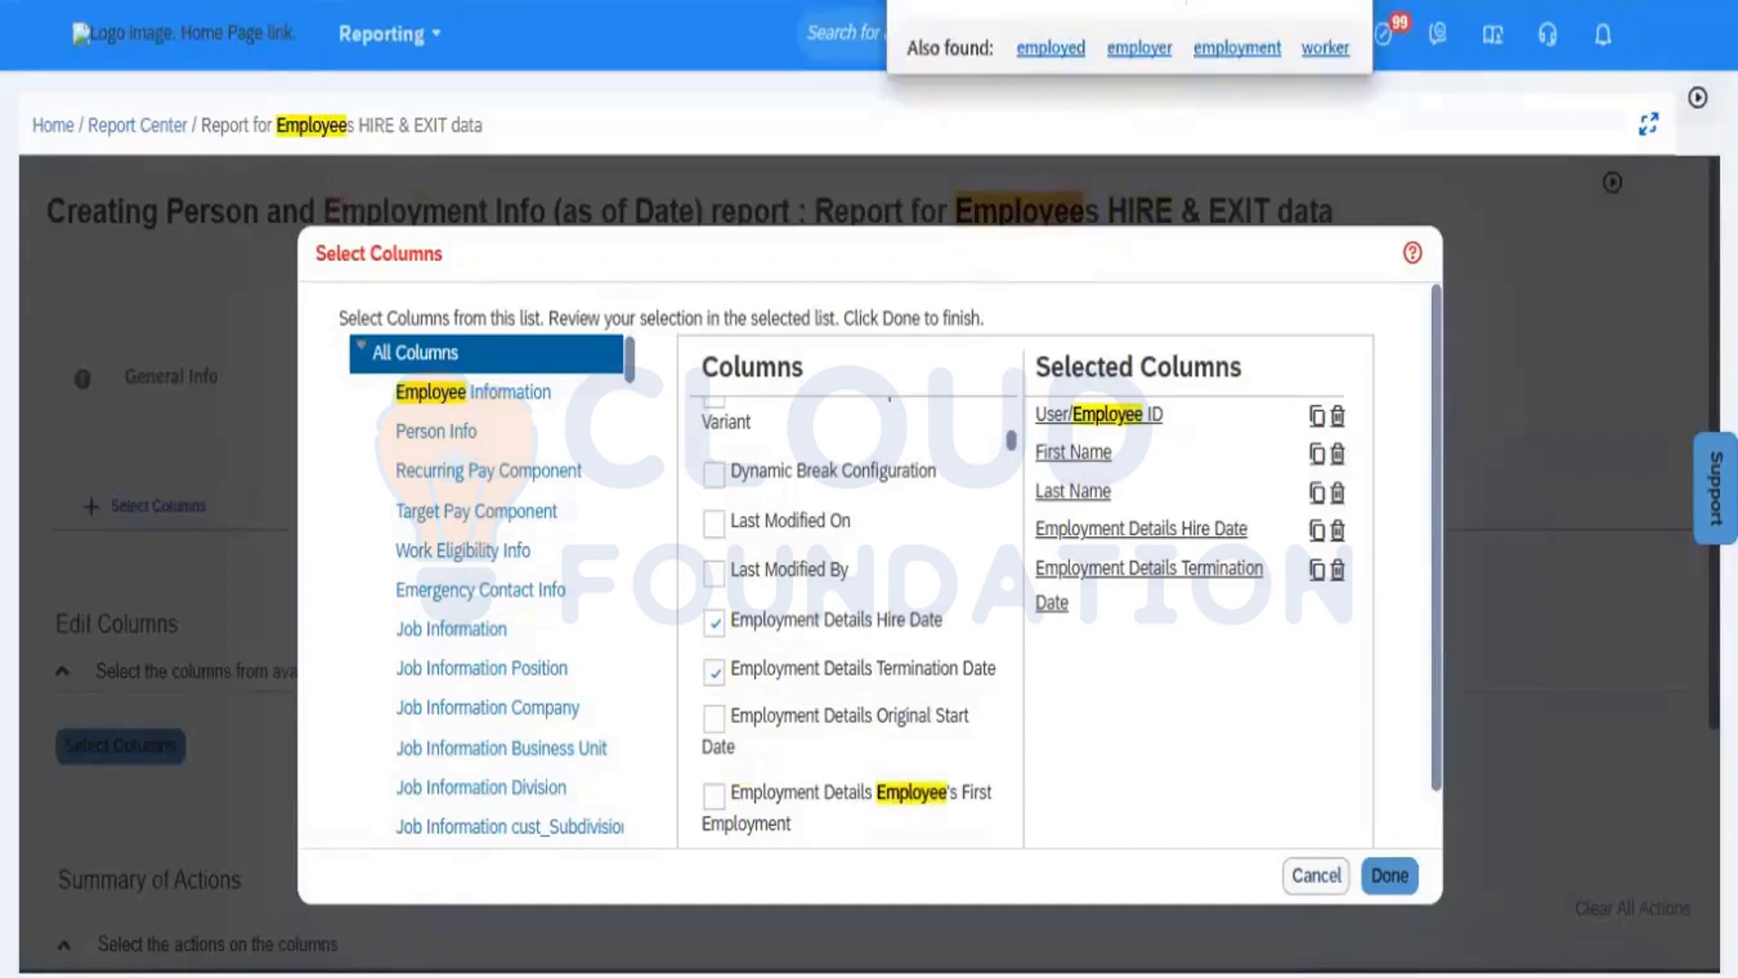
text(Clas)
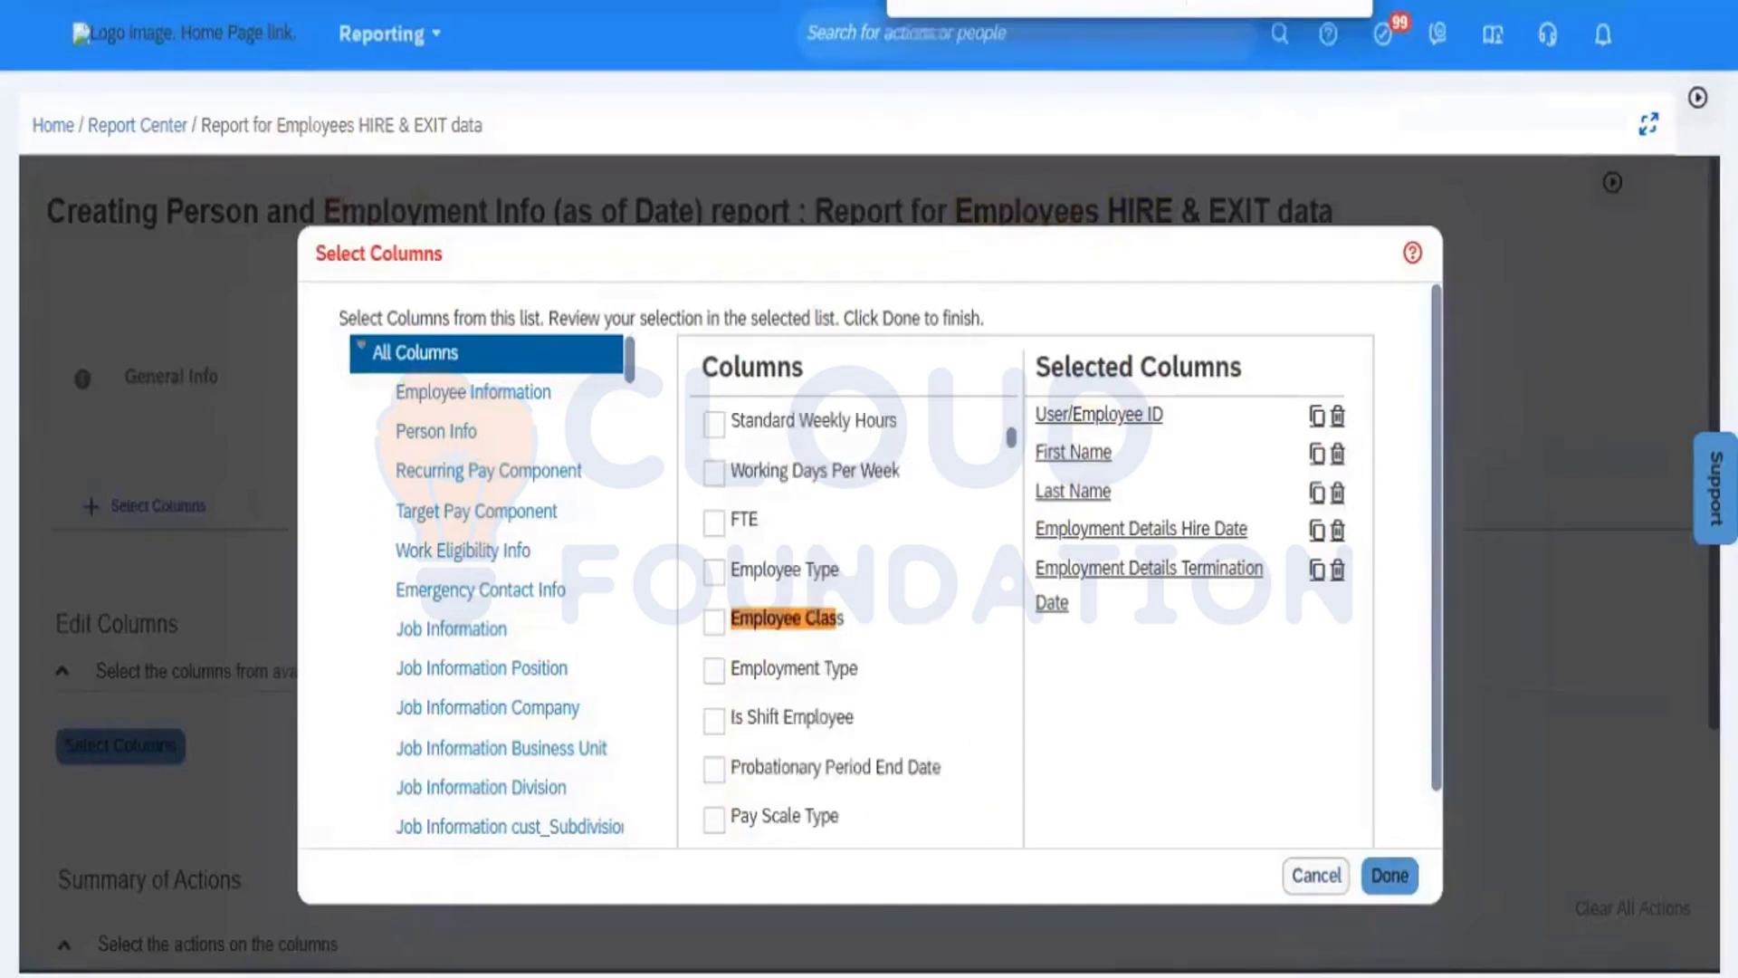
click(714, 622)
click(713, 574)
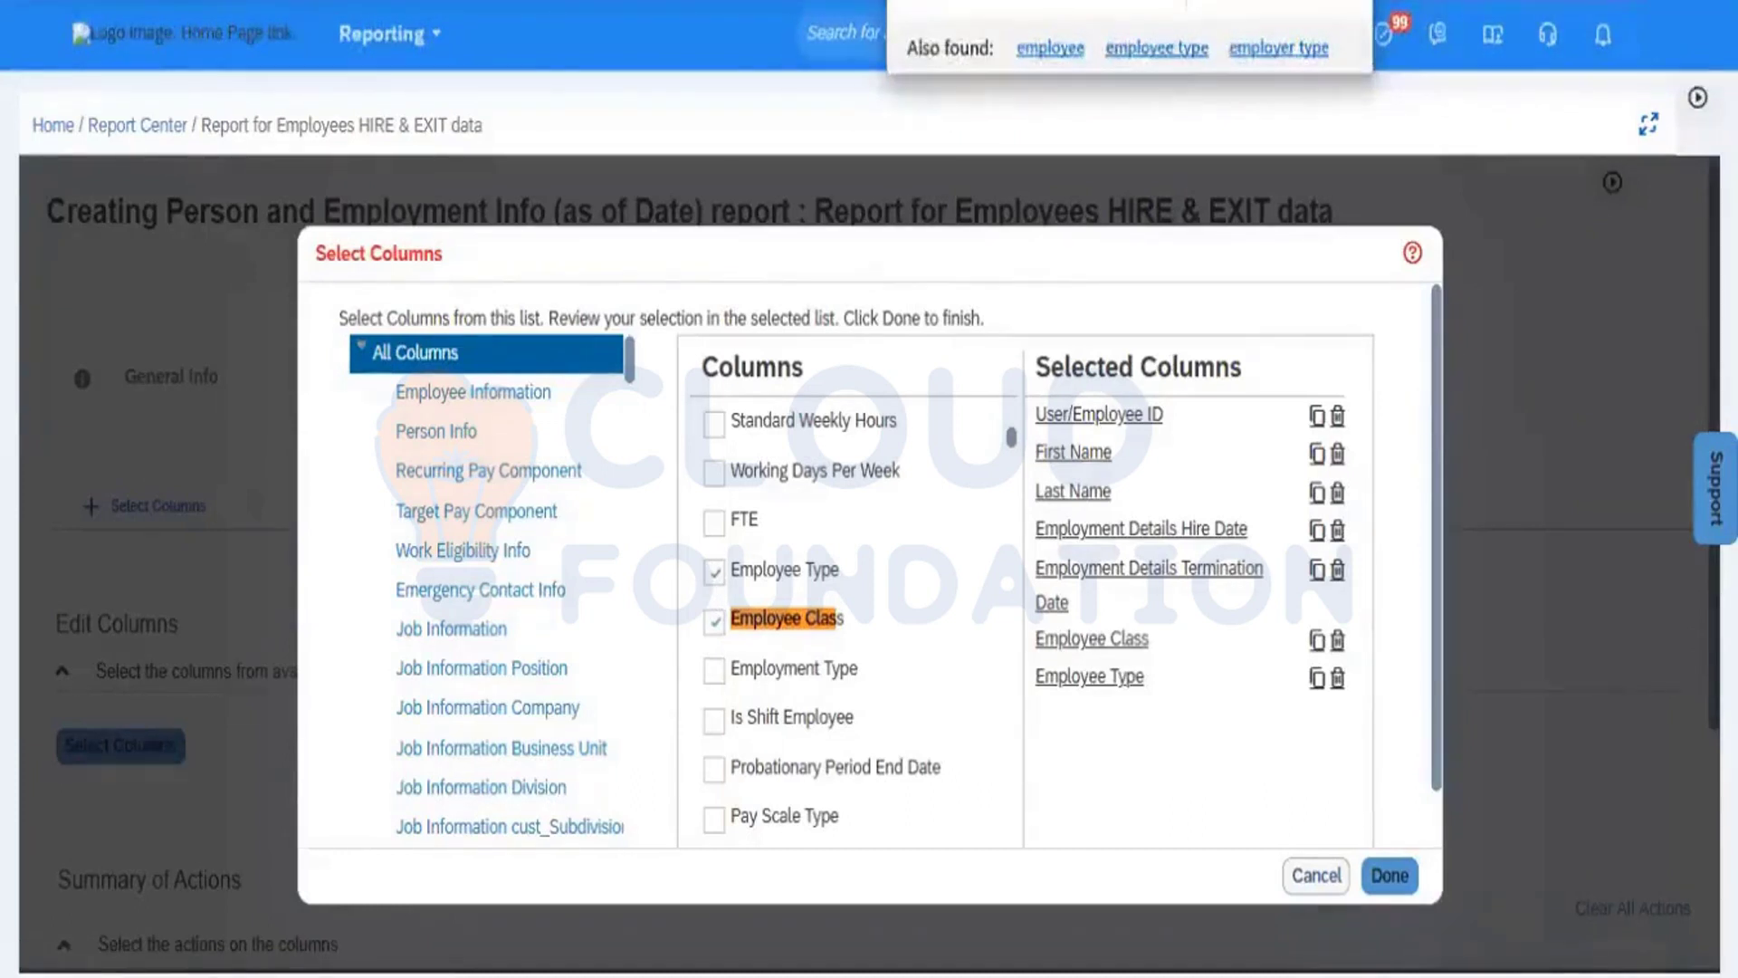
Search the available columns for "status" and add Employee Status to the selected columns
key(BackSpace)
key(BackSpace)
key(BackSpace)
key(BackSpace)
key(BackSpace)
key(BackSpace)
key(BackSpace)
key(BackSpace)
key(BackSpace)
key(BackSpace)
key(BackSpace)
key(BackSpace)
key(BackSpace)
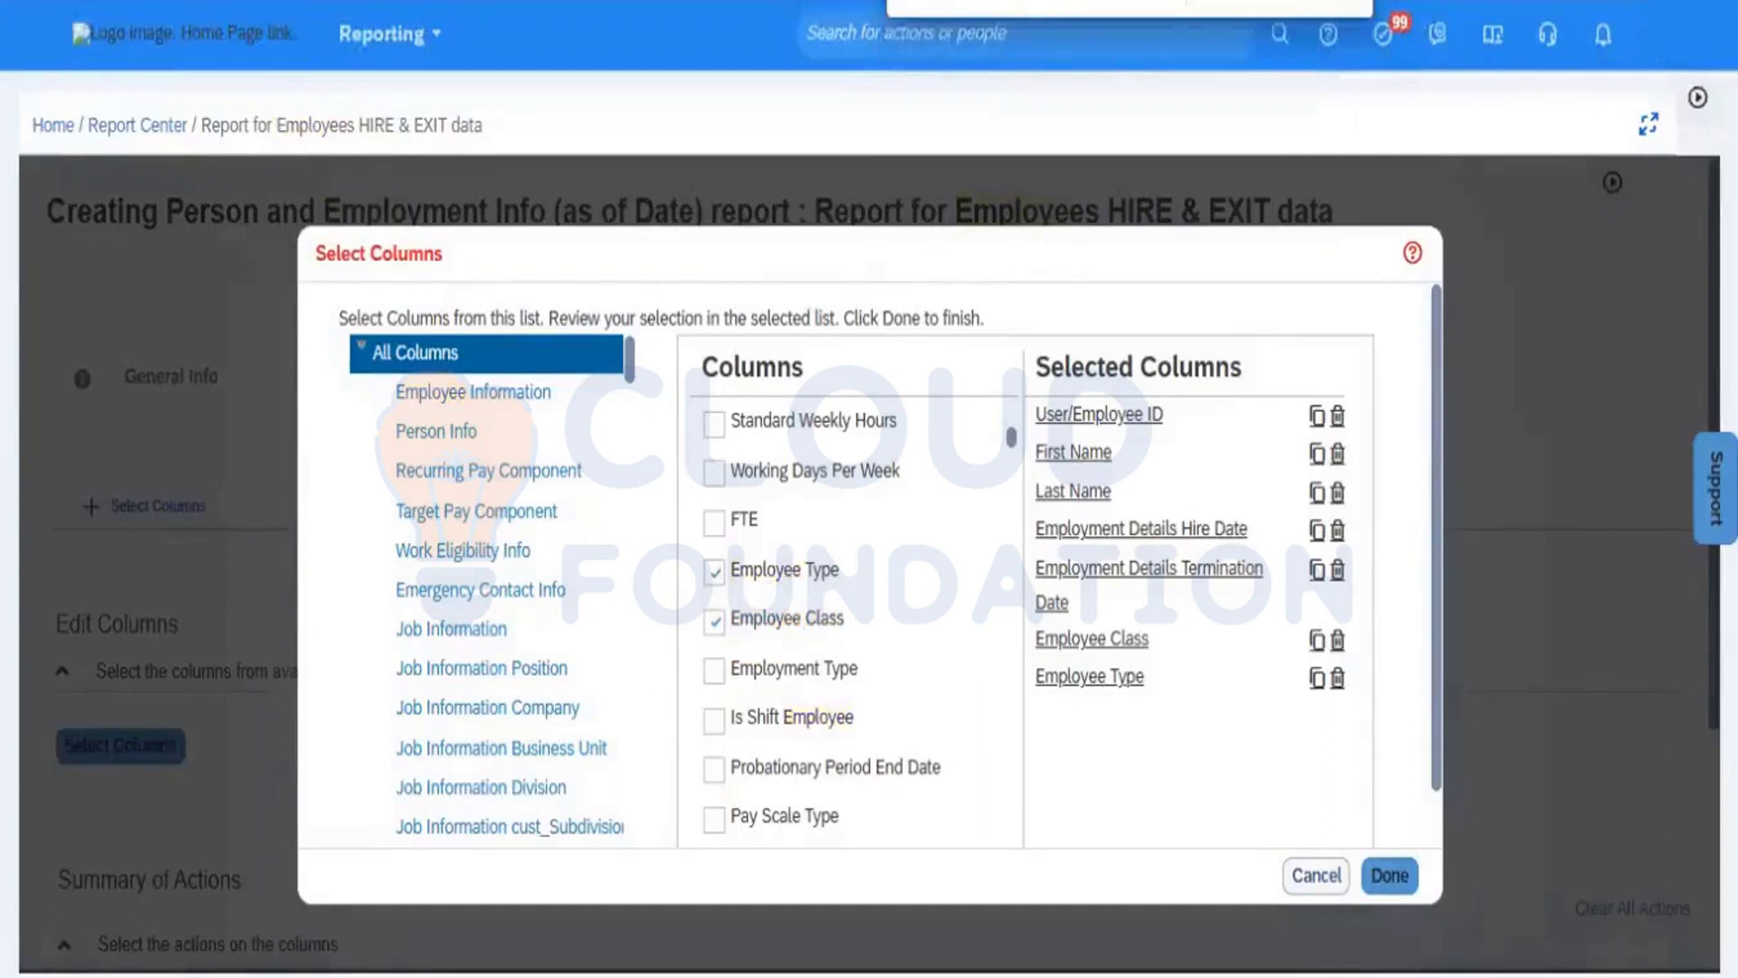
text(status)
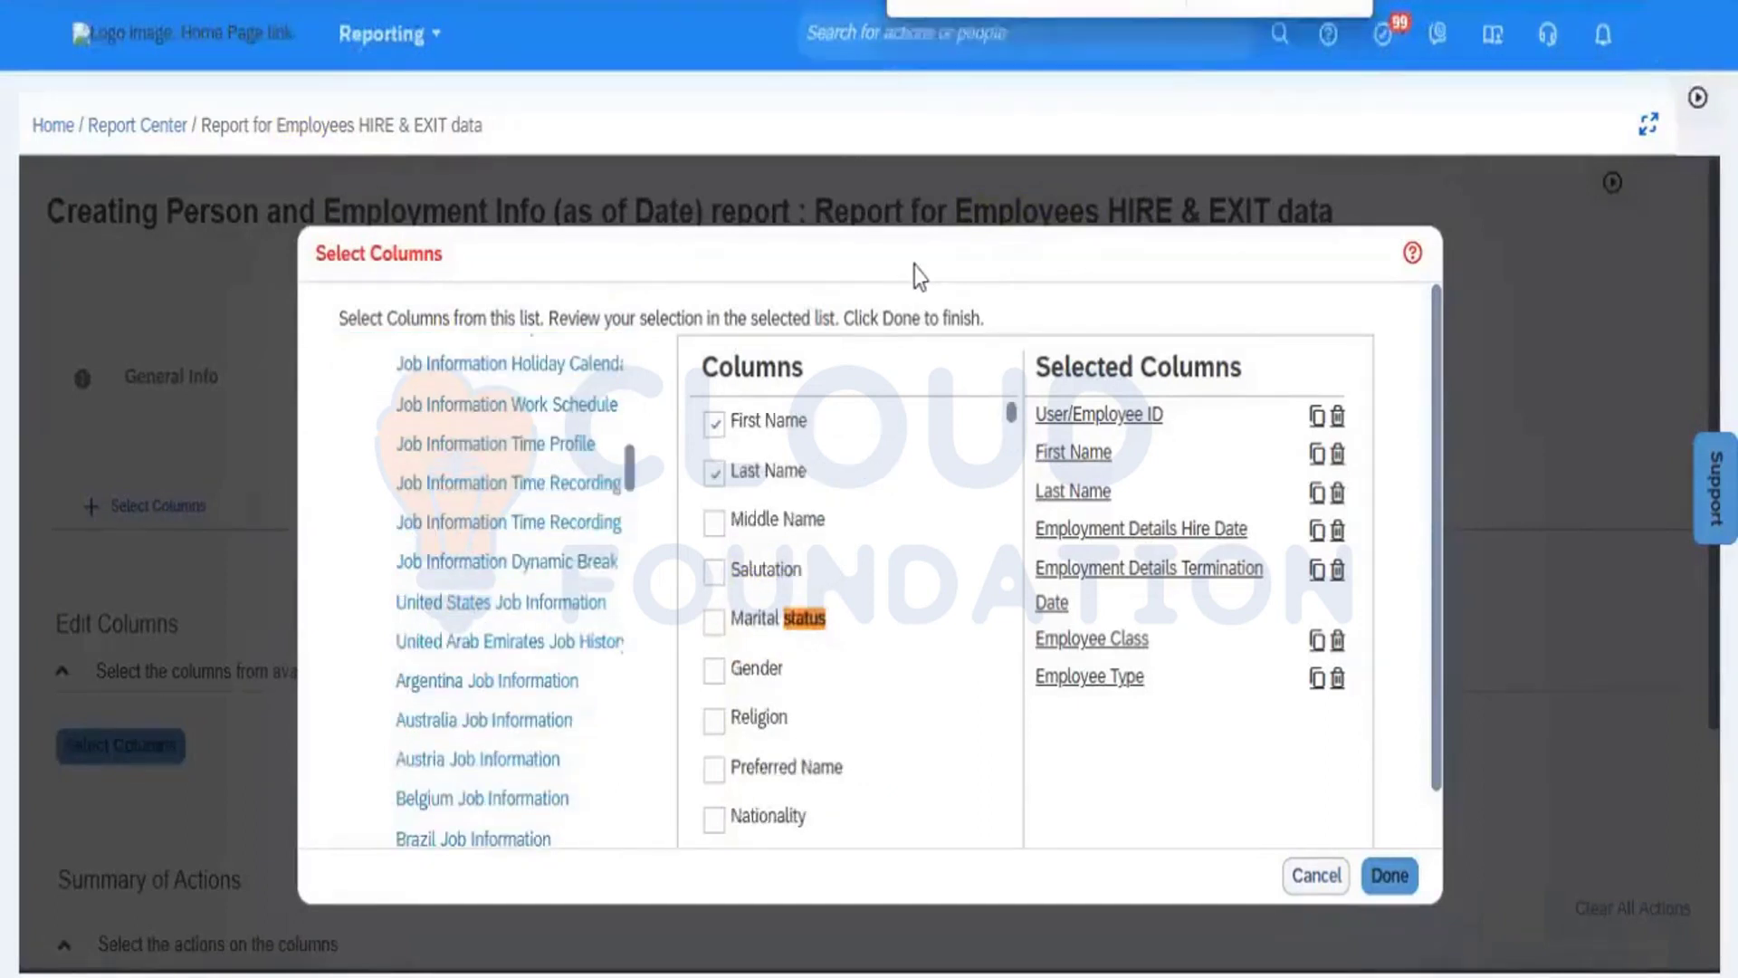
key(Return)
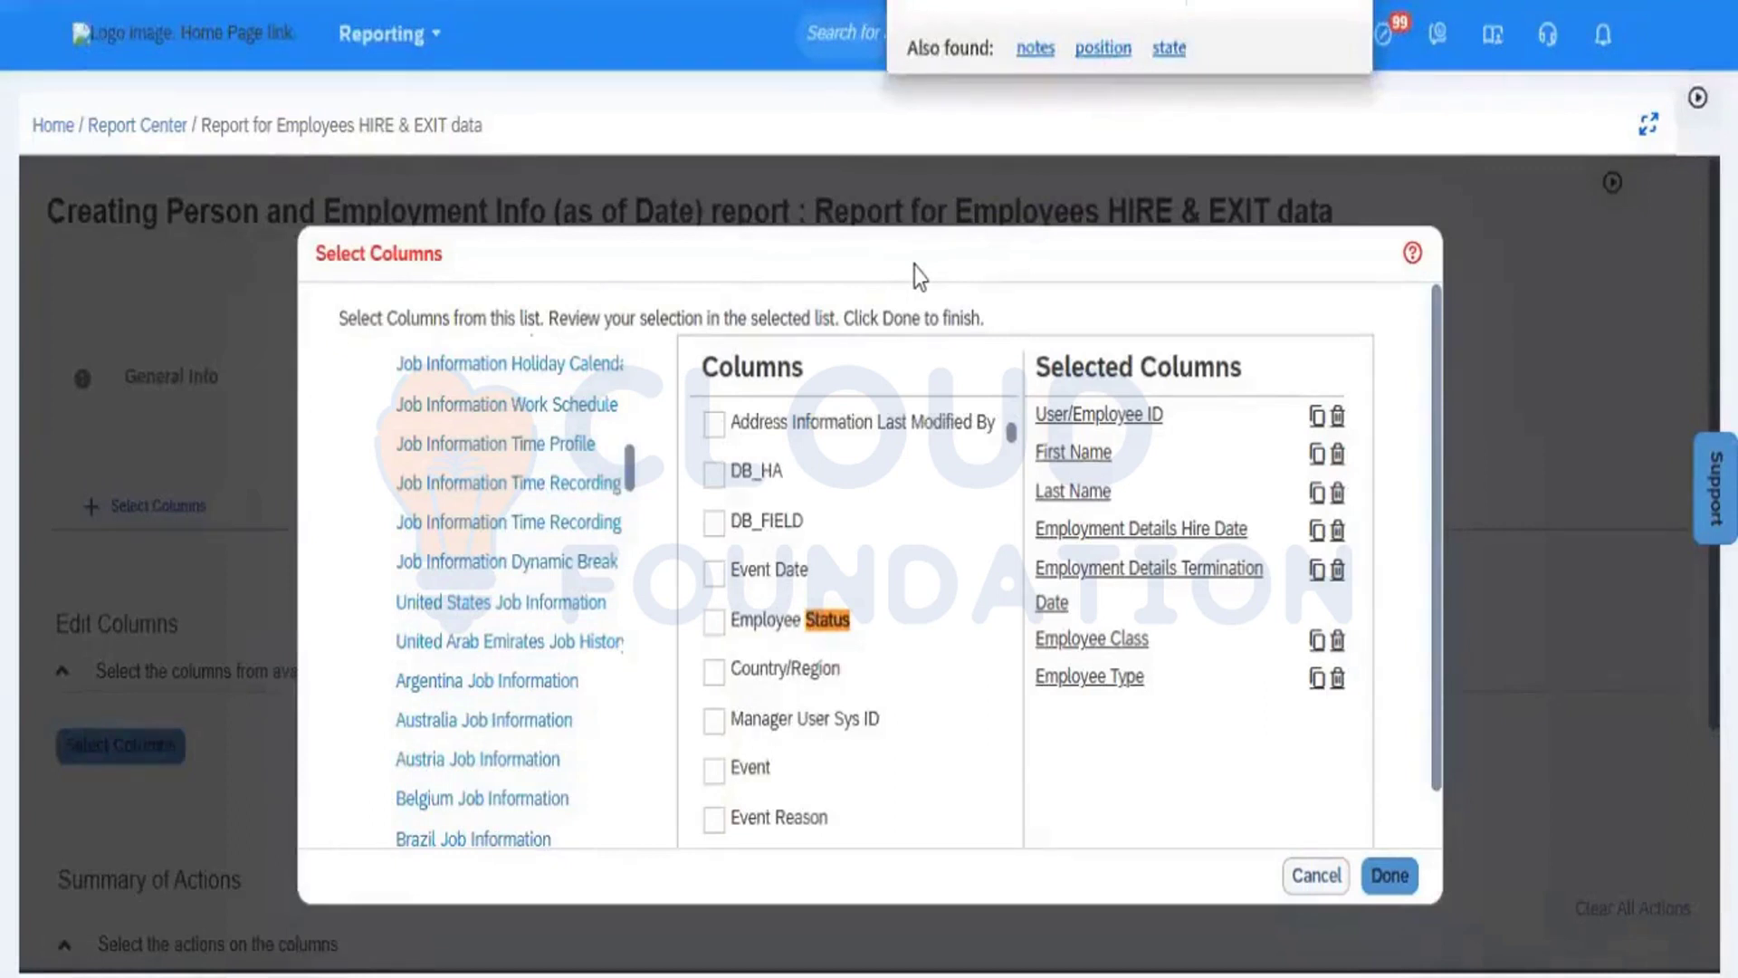
click(714, 625)
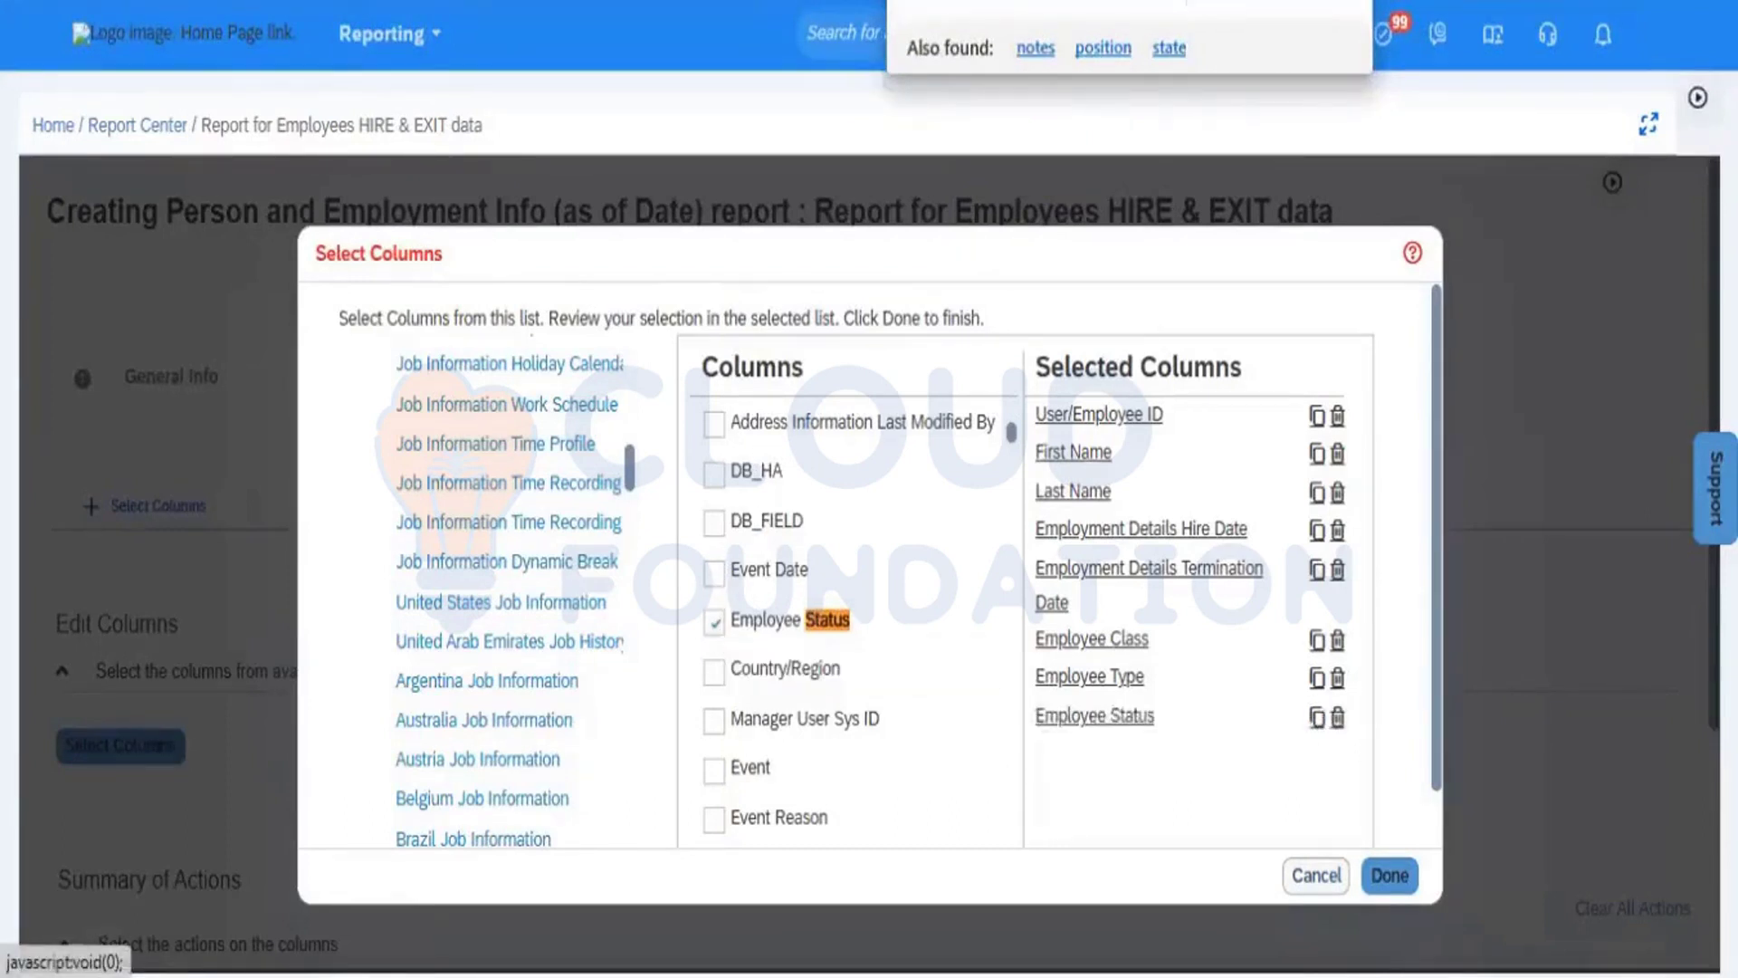
key(Escape)
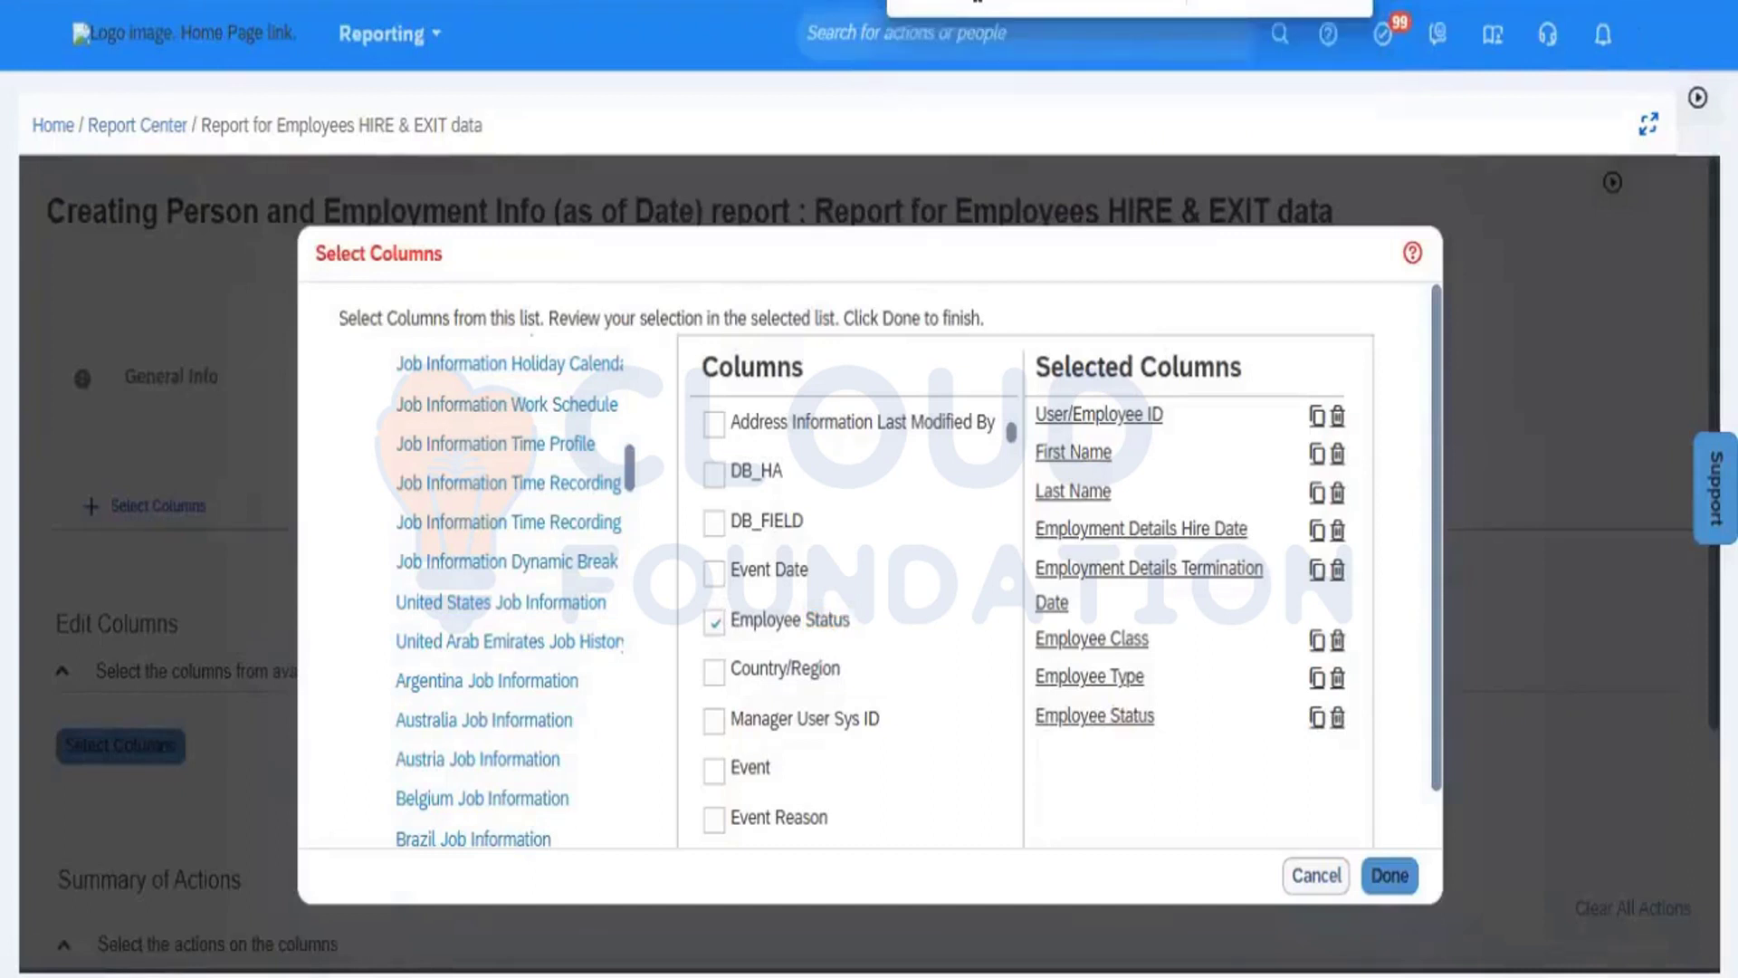
Search the available columns for "legal" and add Company Legal Entity Name to the selected columns
text(lega)
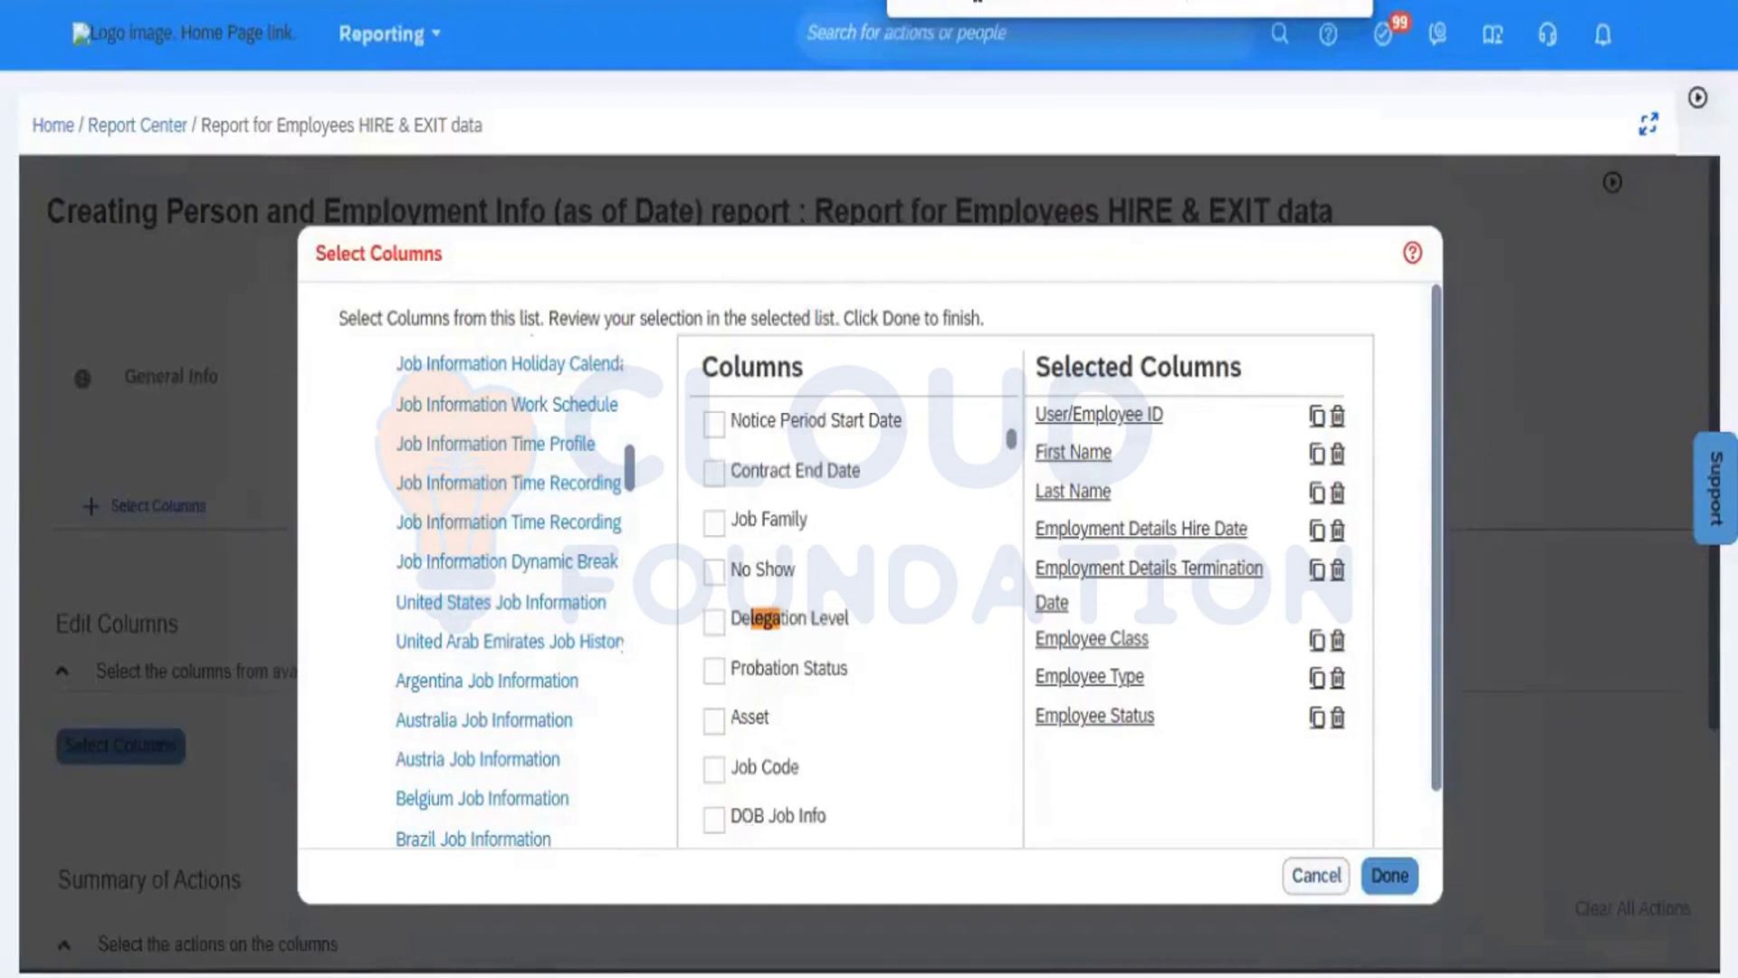
text(l)
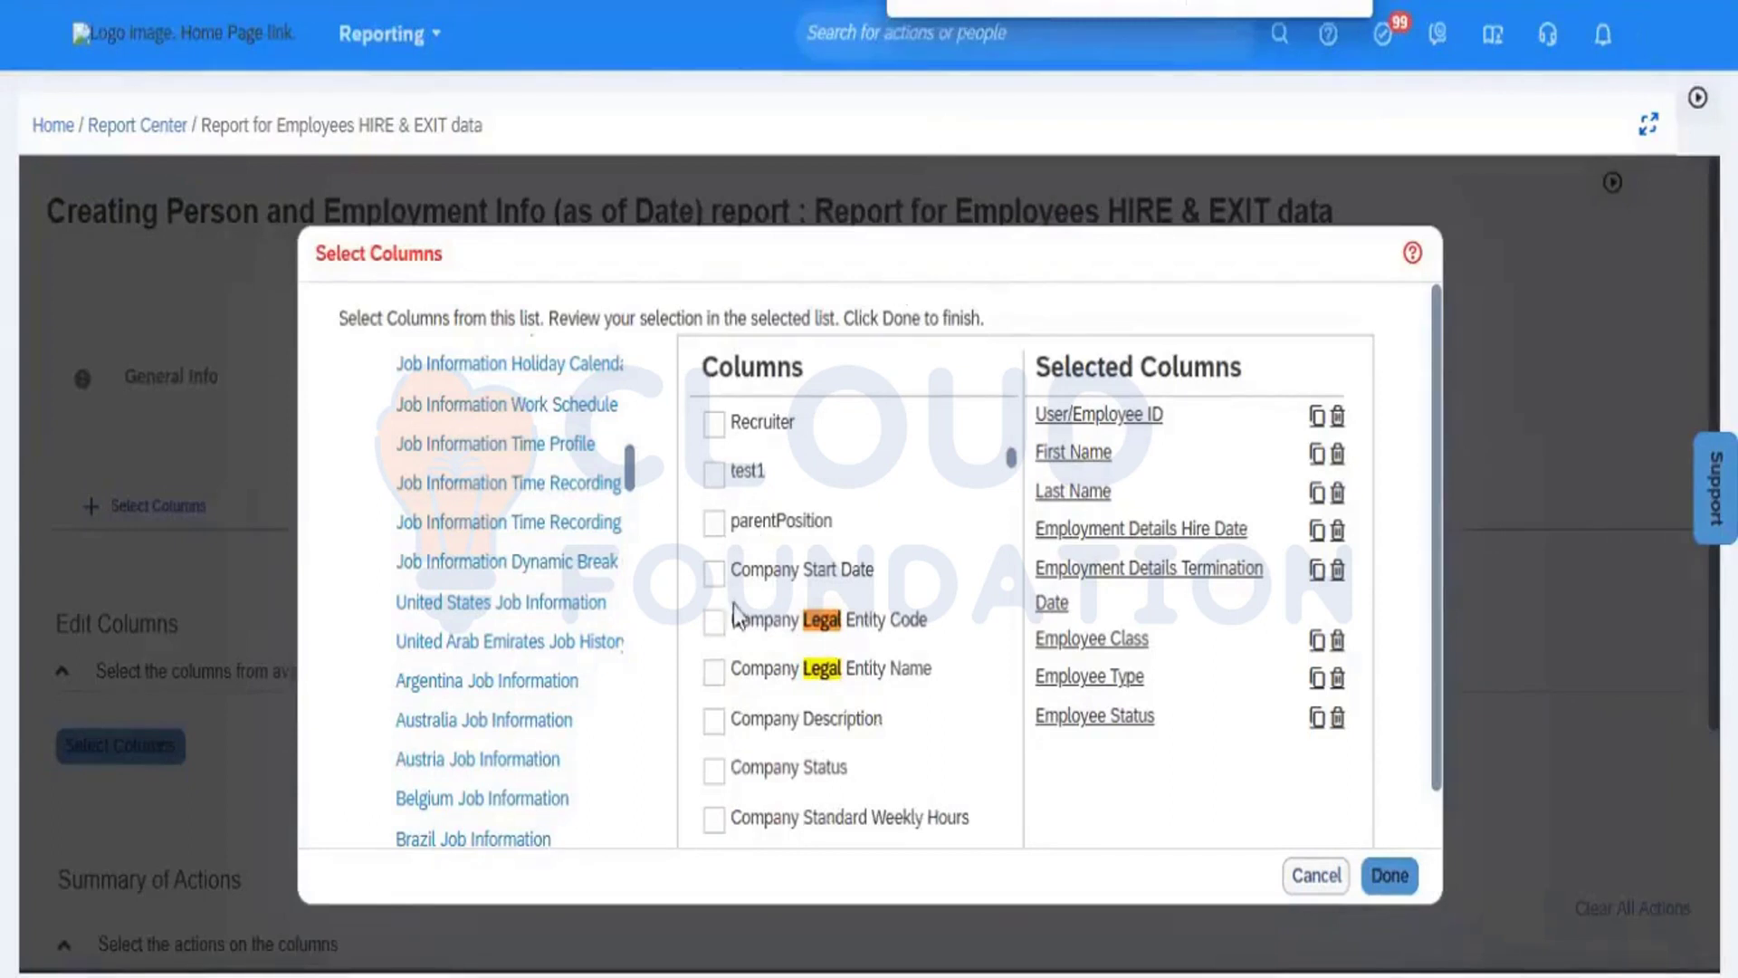
click(714, 673)
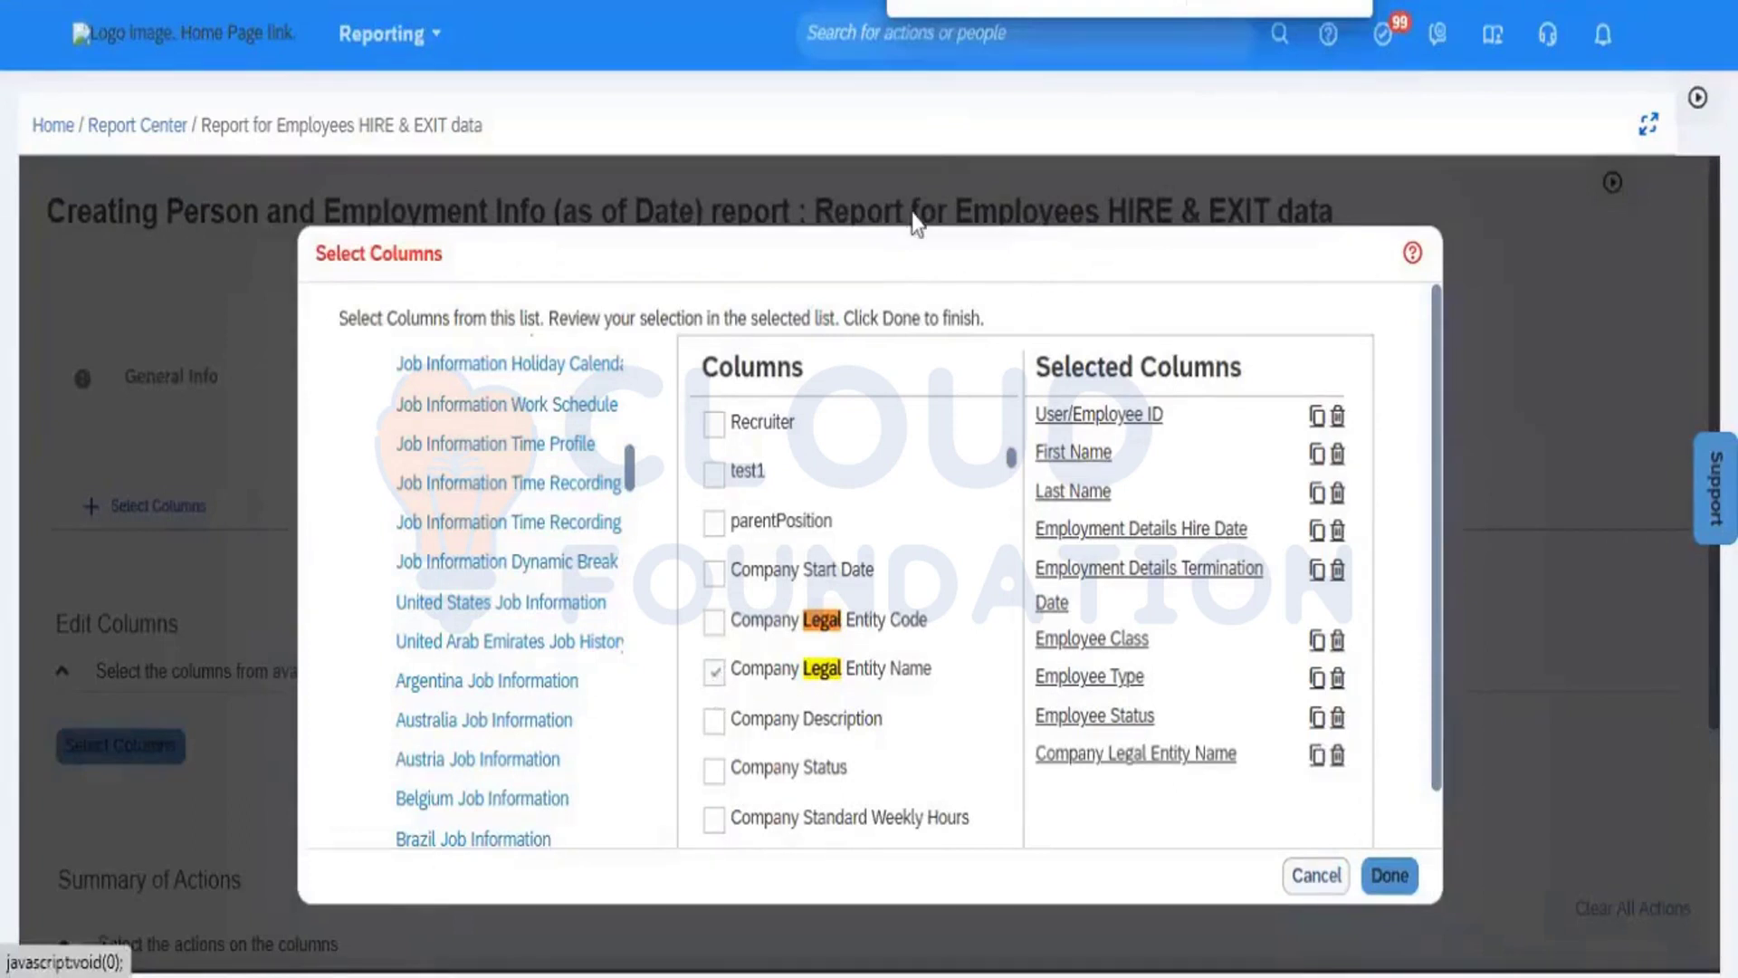
Search the available columns for "Business Unit" and add Business Unit Business Area Name to the selected columns
click(972, 3)
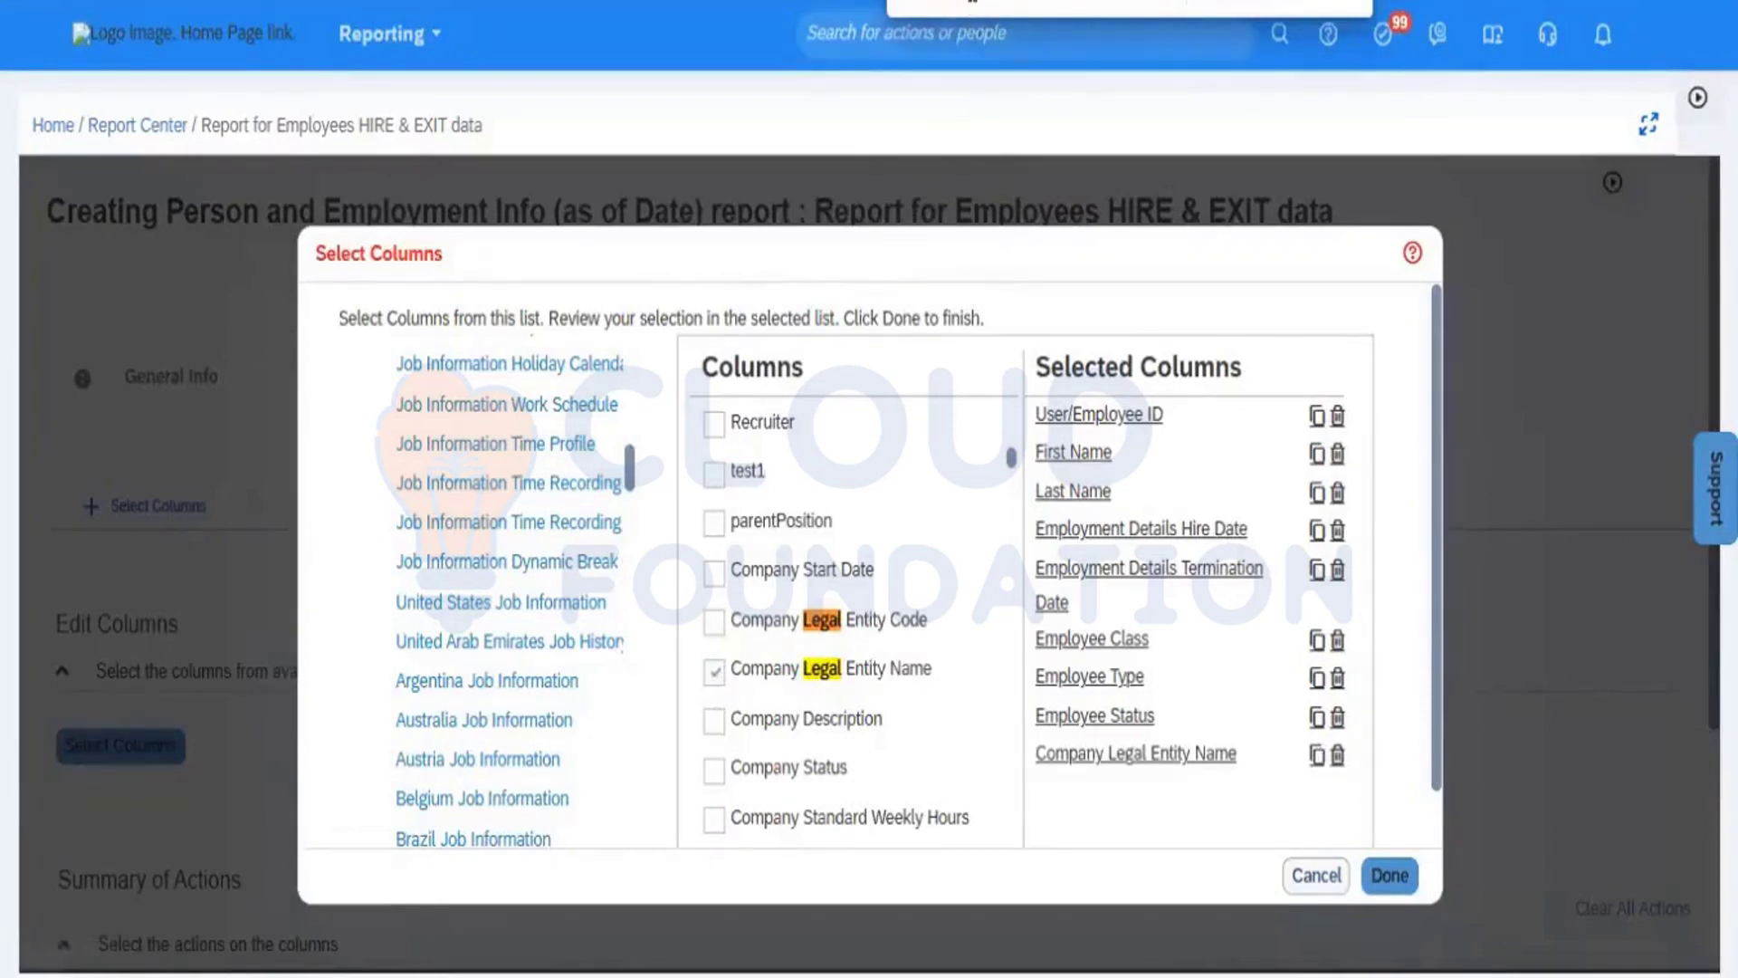
key(BackSpace)
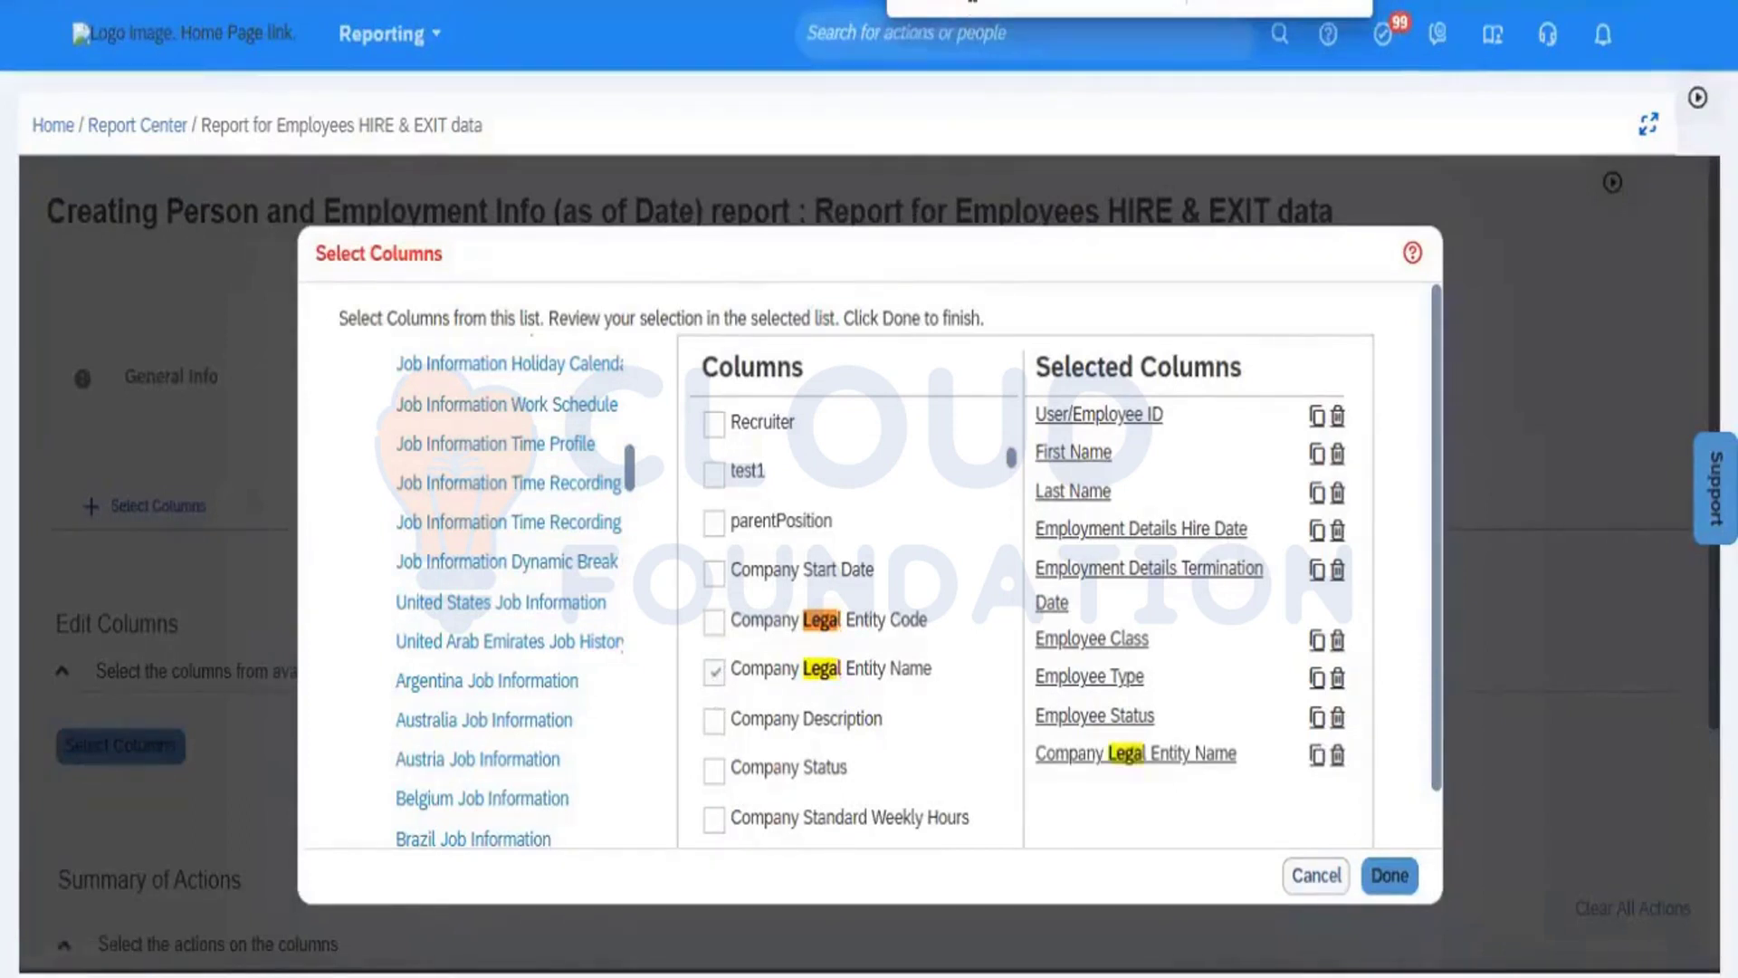
key(BackSpace)
key(BackSpace)
key(BackSpace)
key(BackSpace)
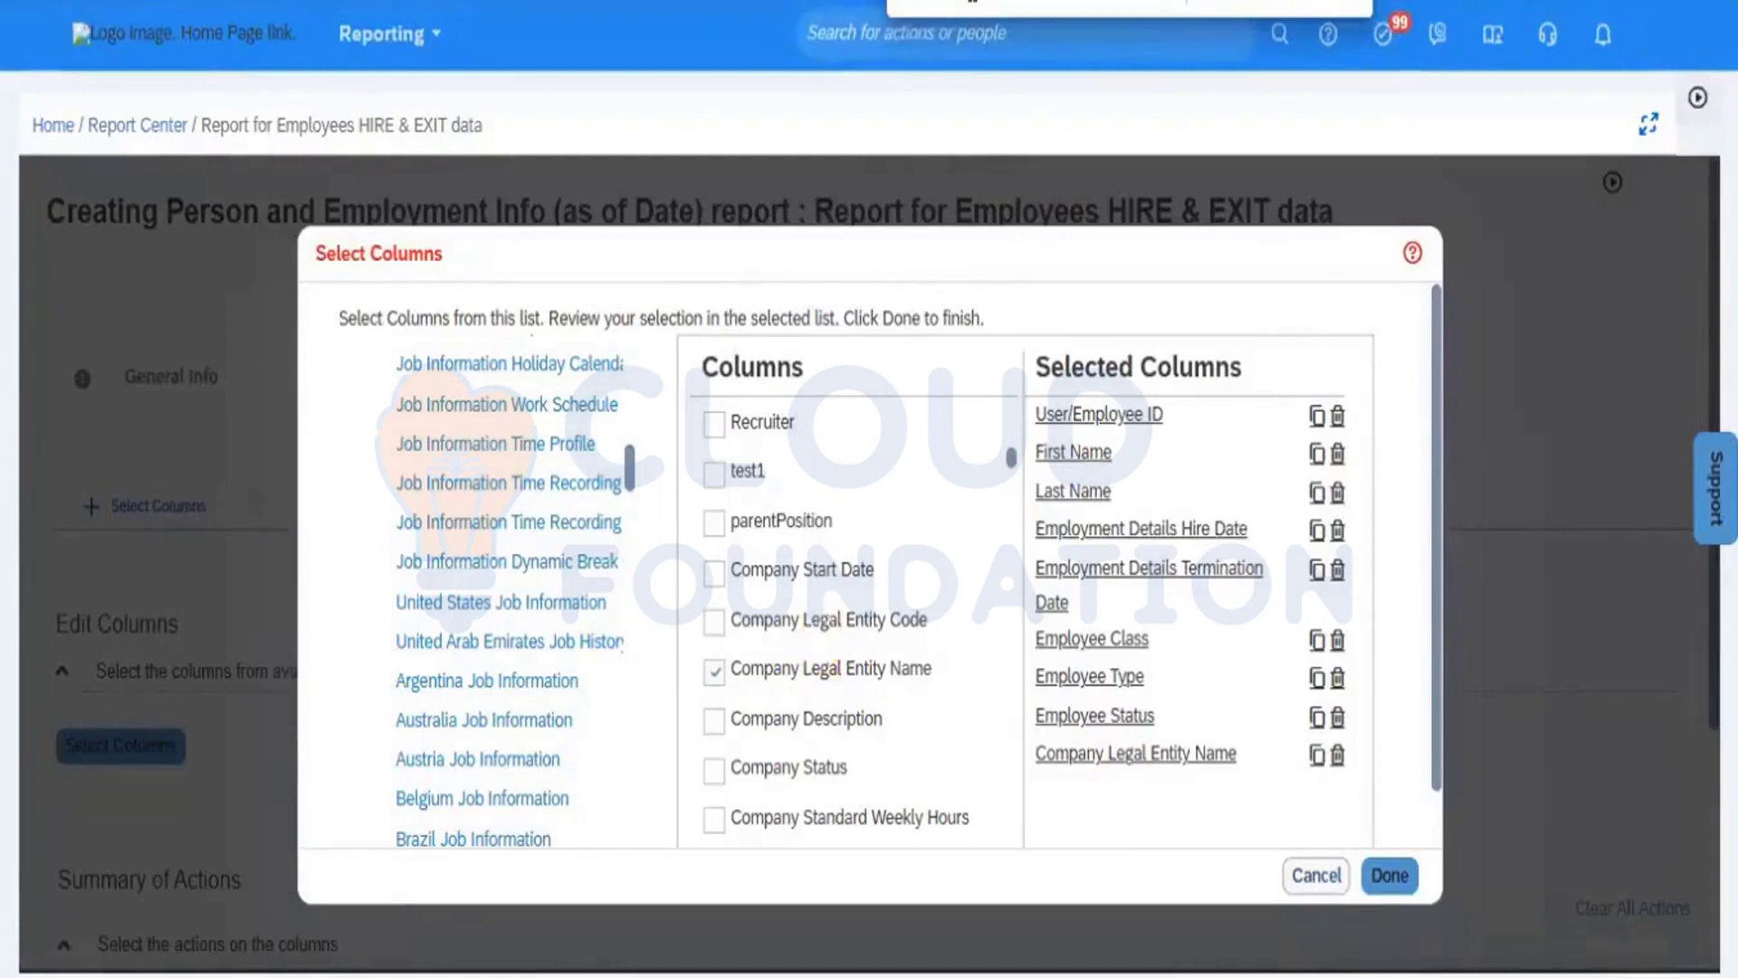
text(Bus)
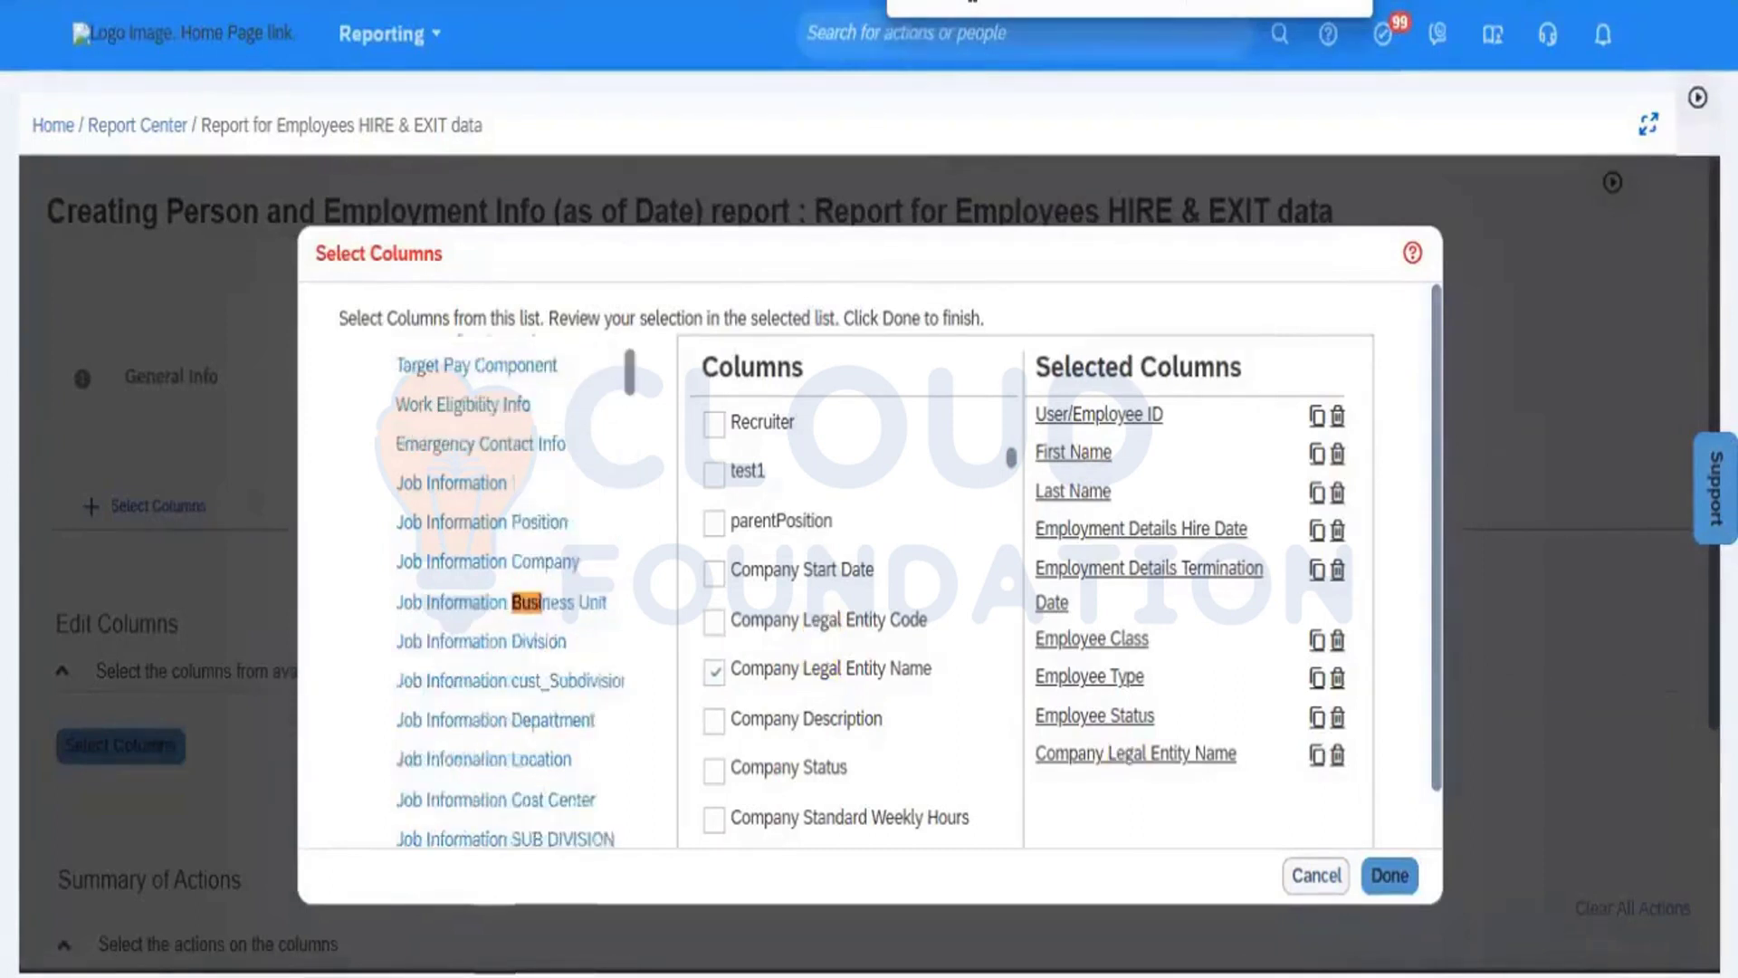
text(iness Unit)
key(Return)
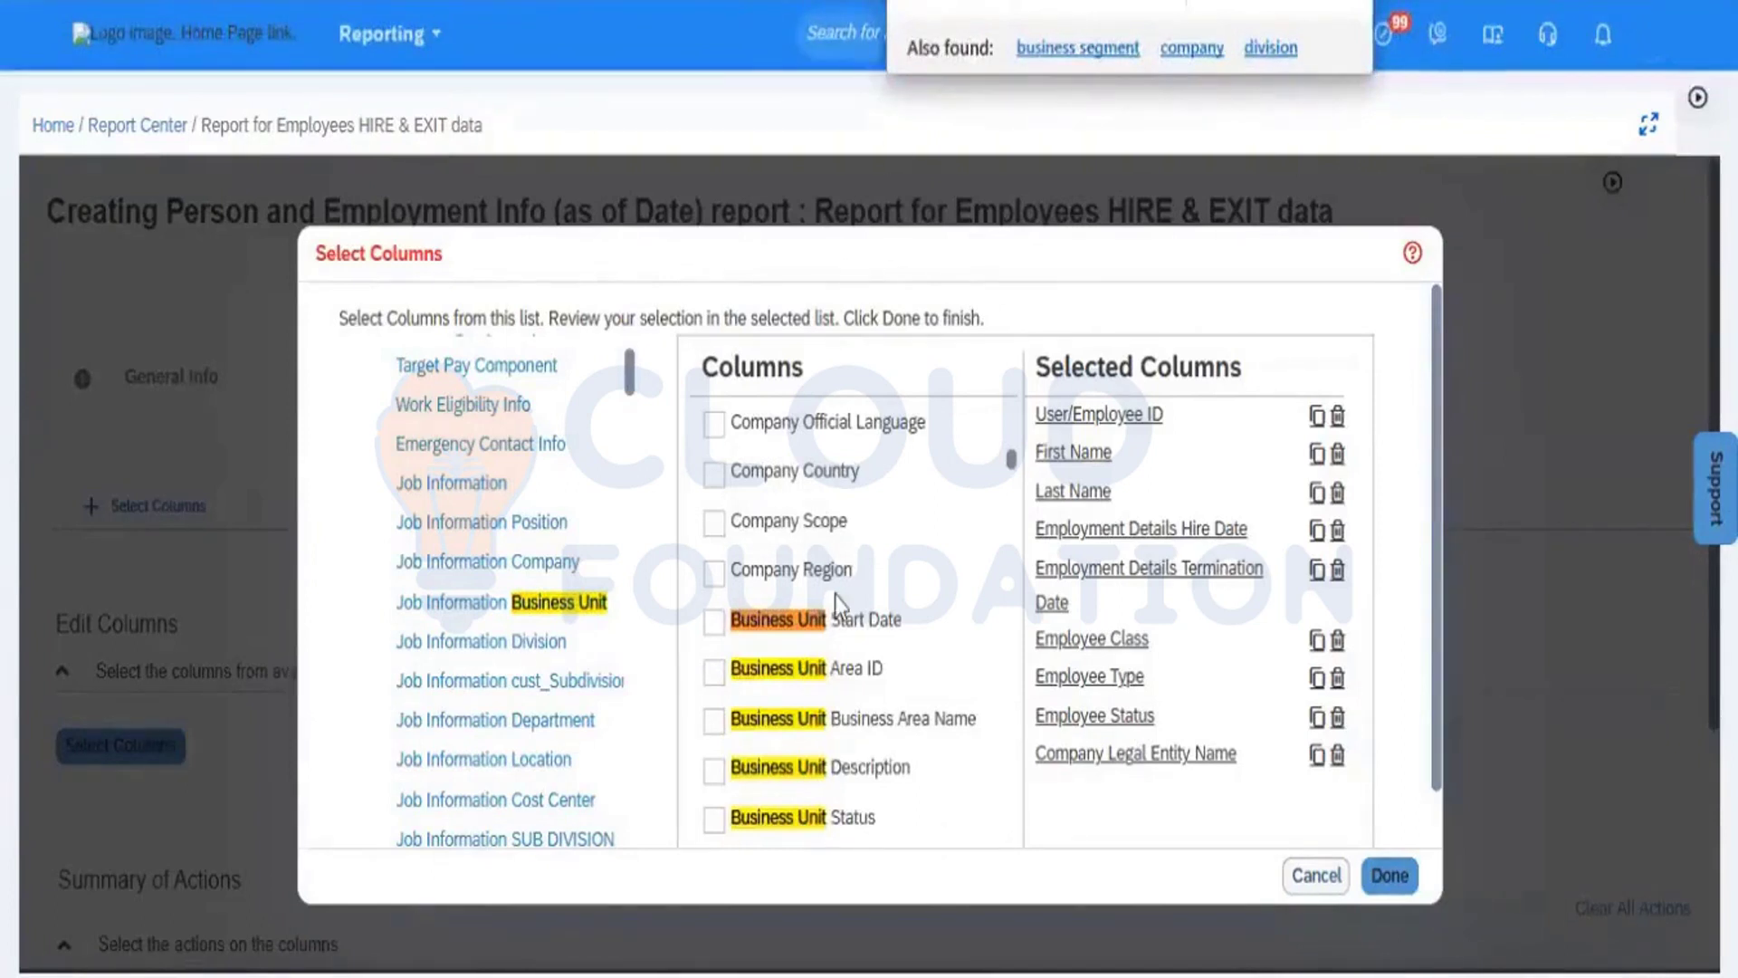
click(714, 721)
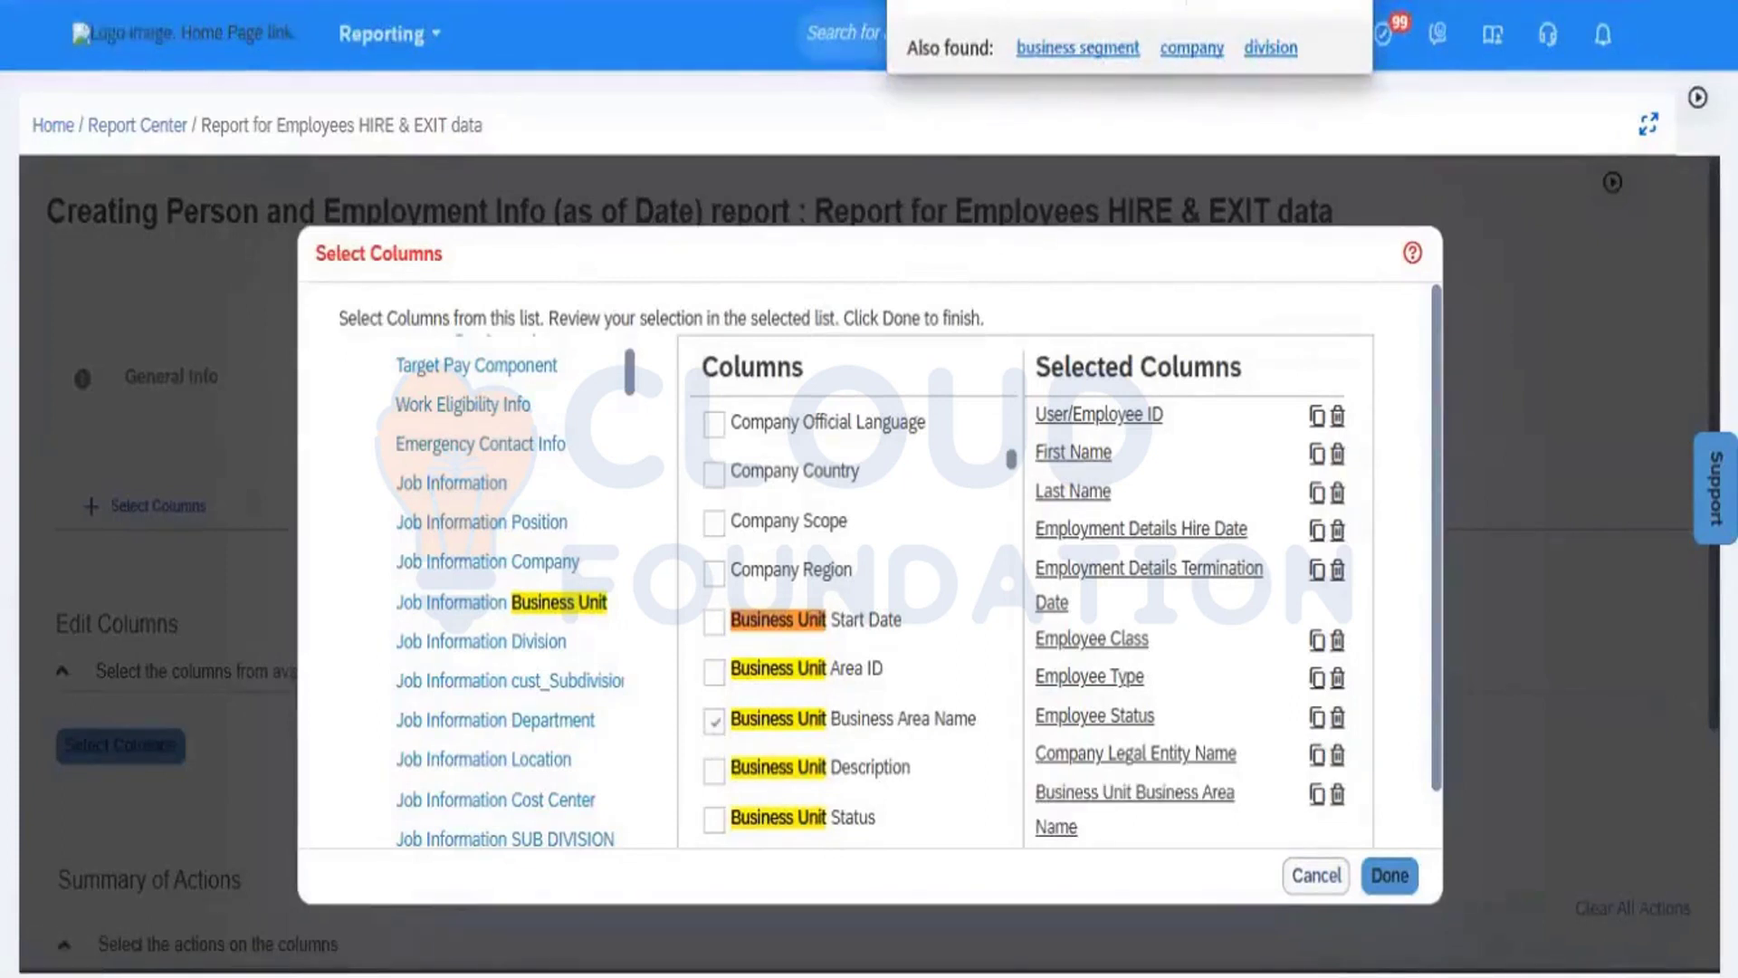
Search the available columns for "division" and add Division Division Name to the selected columns
key(BackSpace)
key(BackSpace)
key(BackSpace)
key(BackSpace)
key(BackSpace)
key(BackSpace)
key(BackSpace)
key(BackSpace)
key(BackSpace)
key(BackSpace)
key(BackSpace)
key(BackSpace)
key(BackSpace)
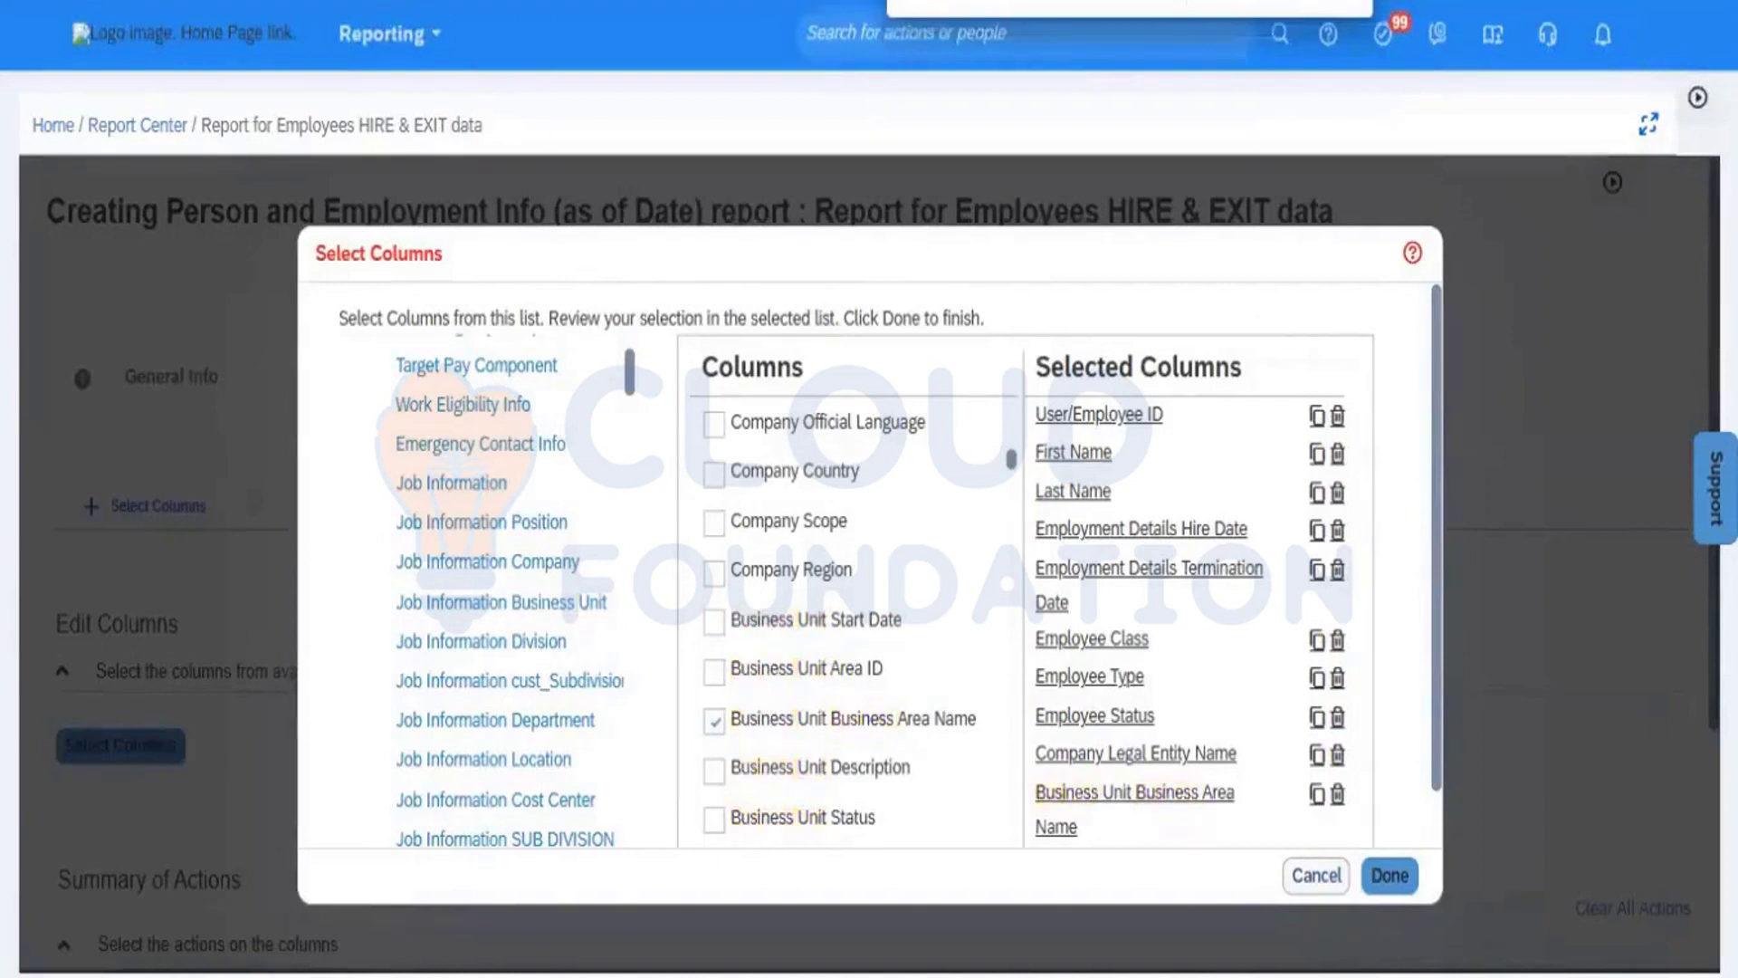
text(division)
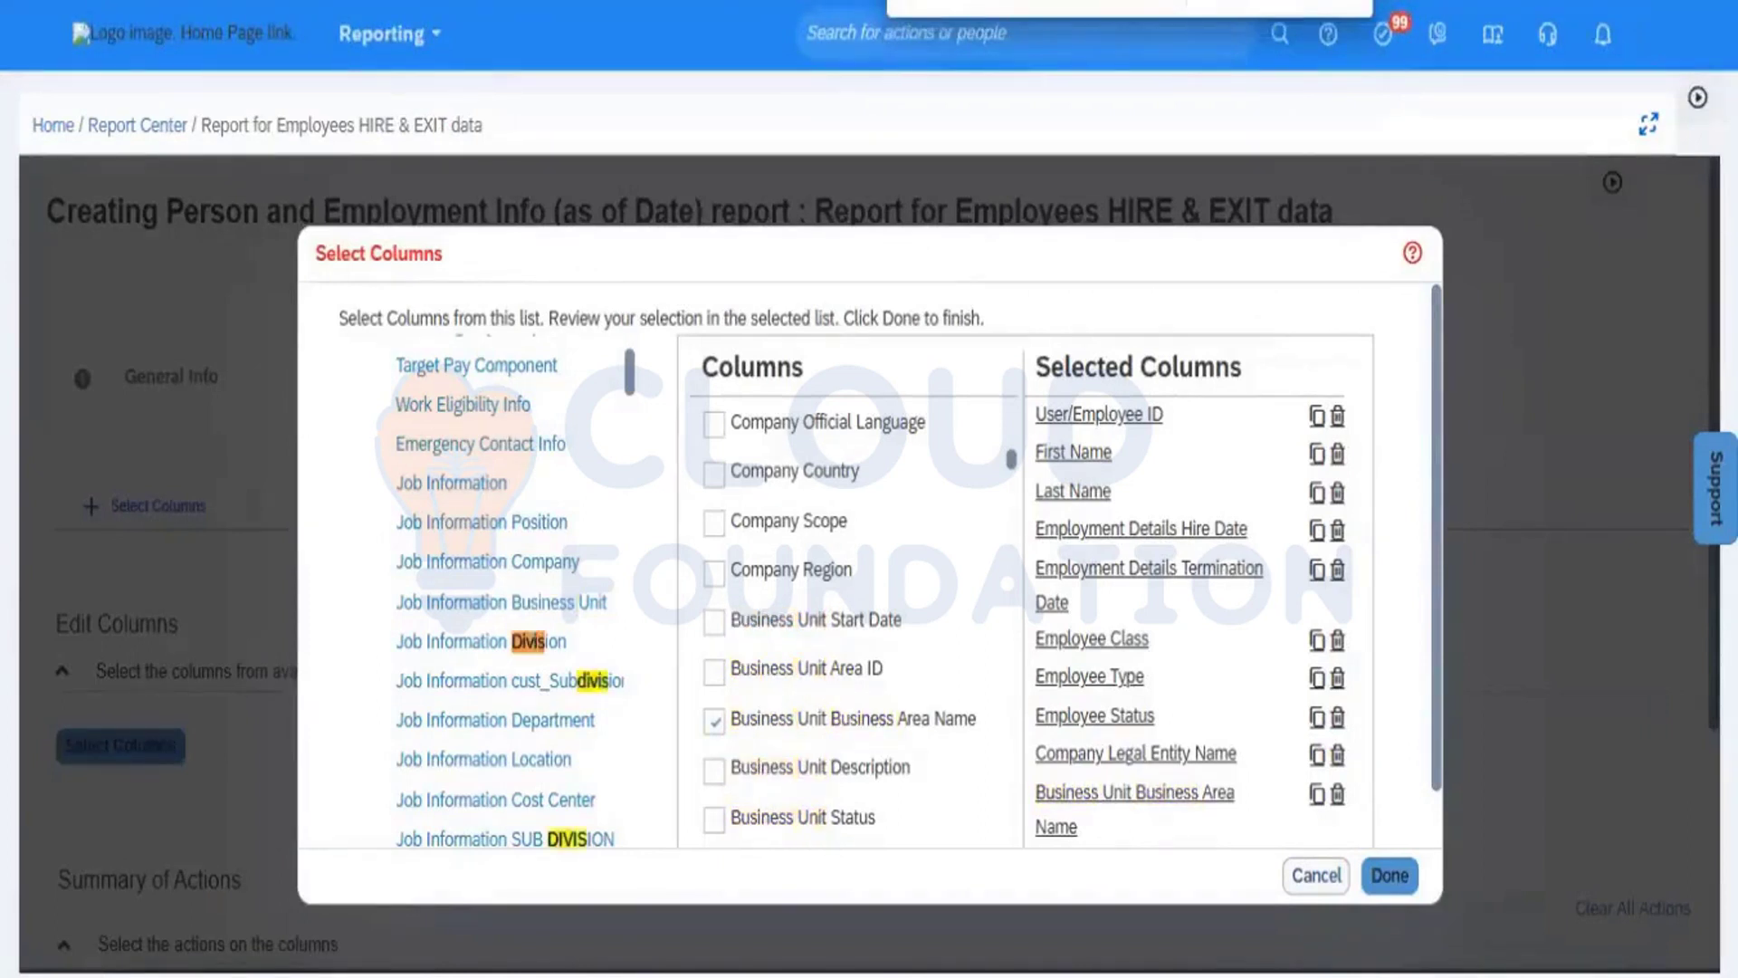
key(Return)
key(Return)
key(Return)
key(Return)
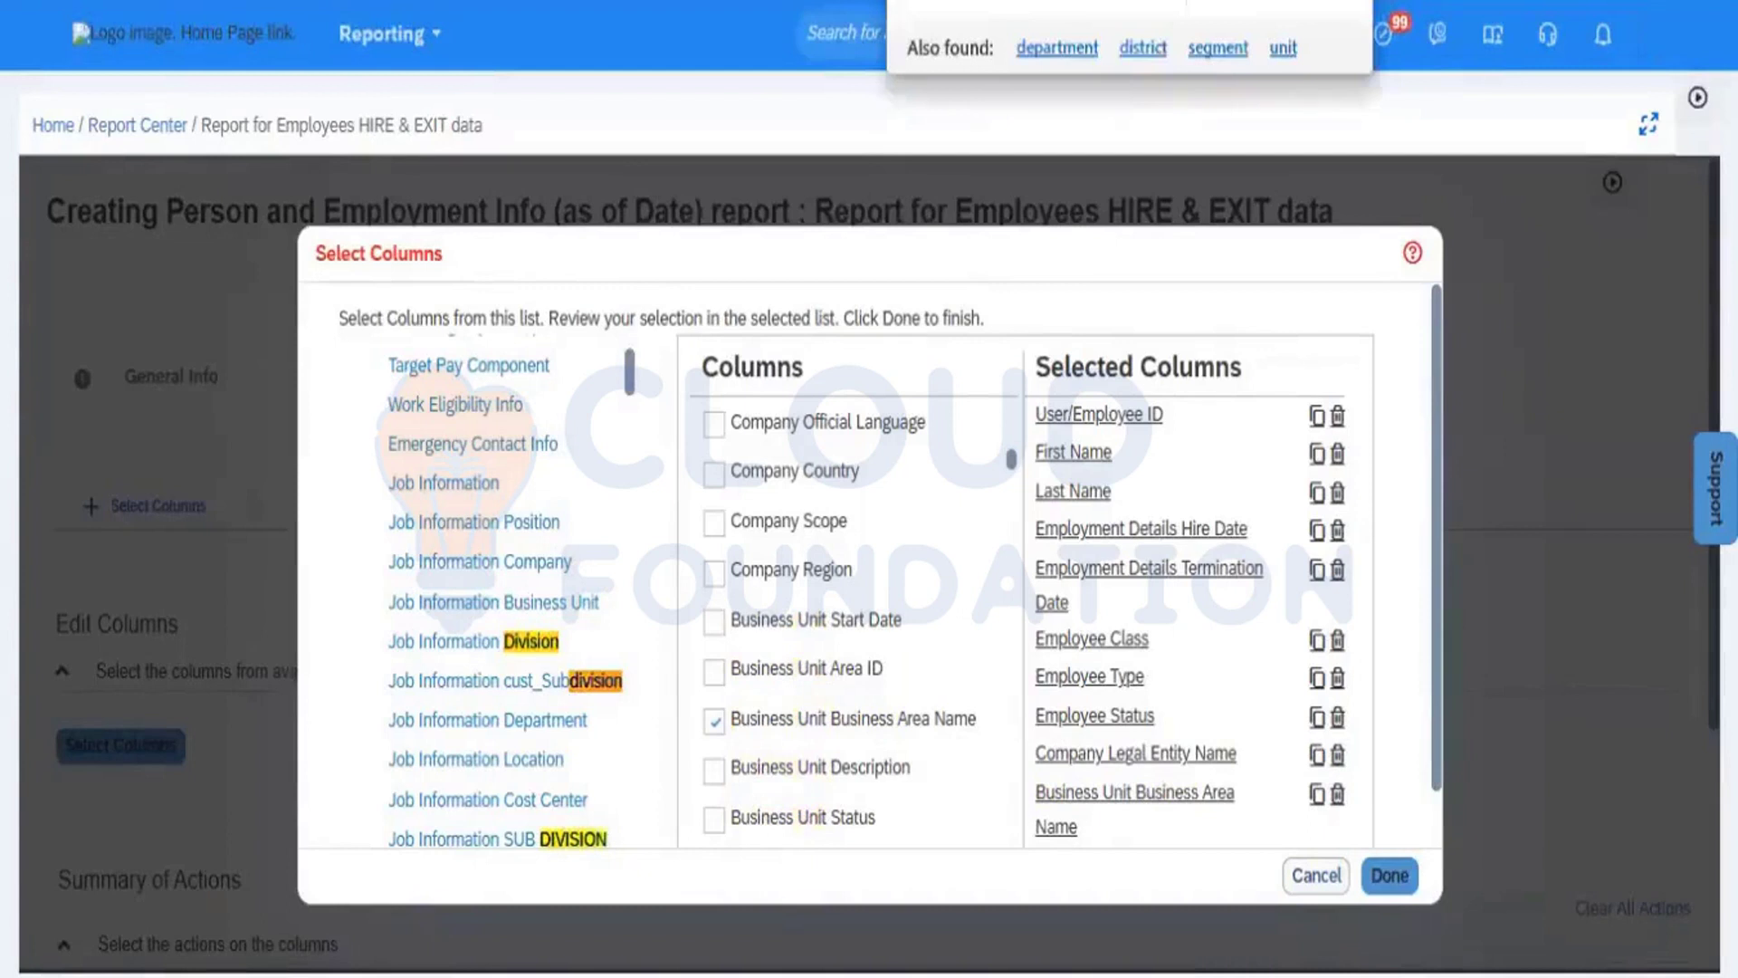
key(Return)
key(Return)
key(Return)
key(Return)
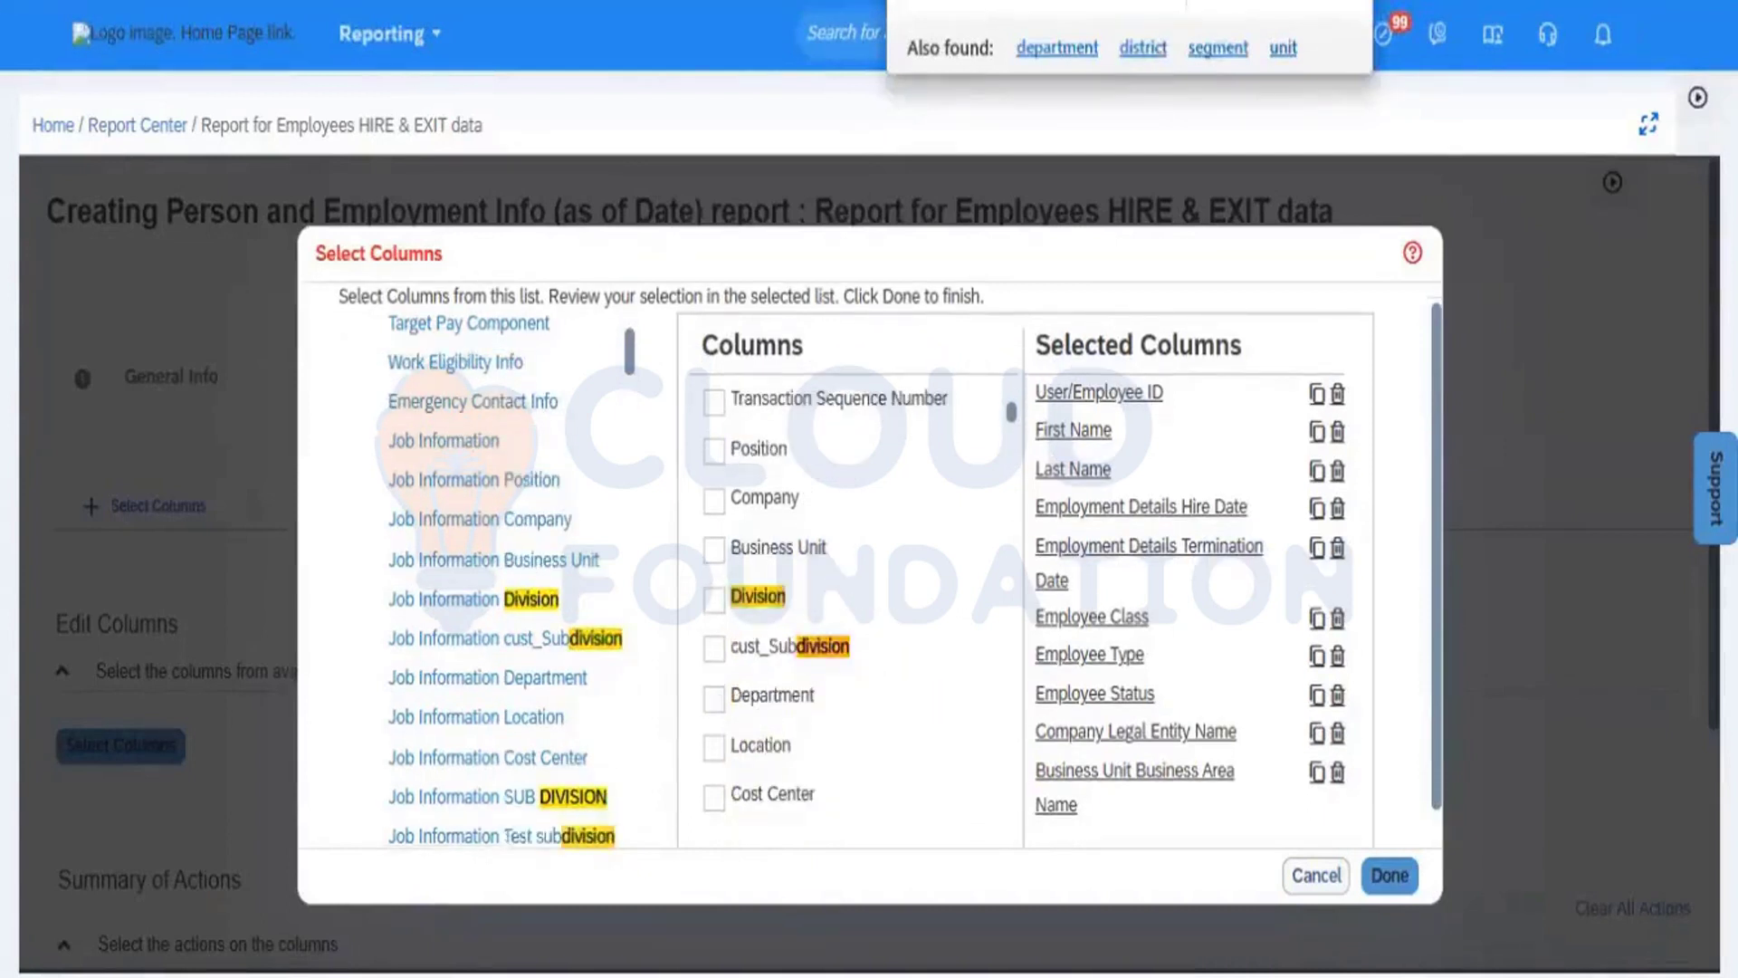
key(Return)
key(Return)
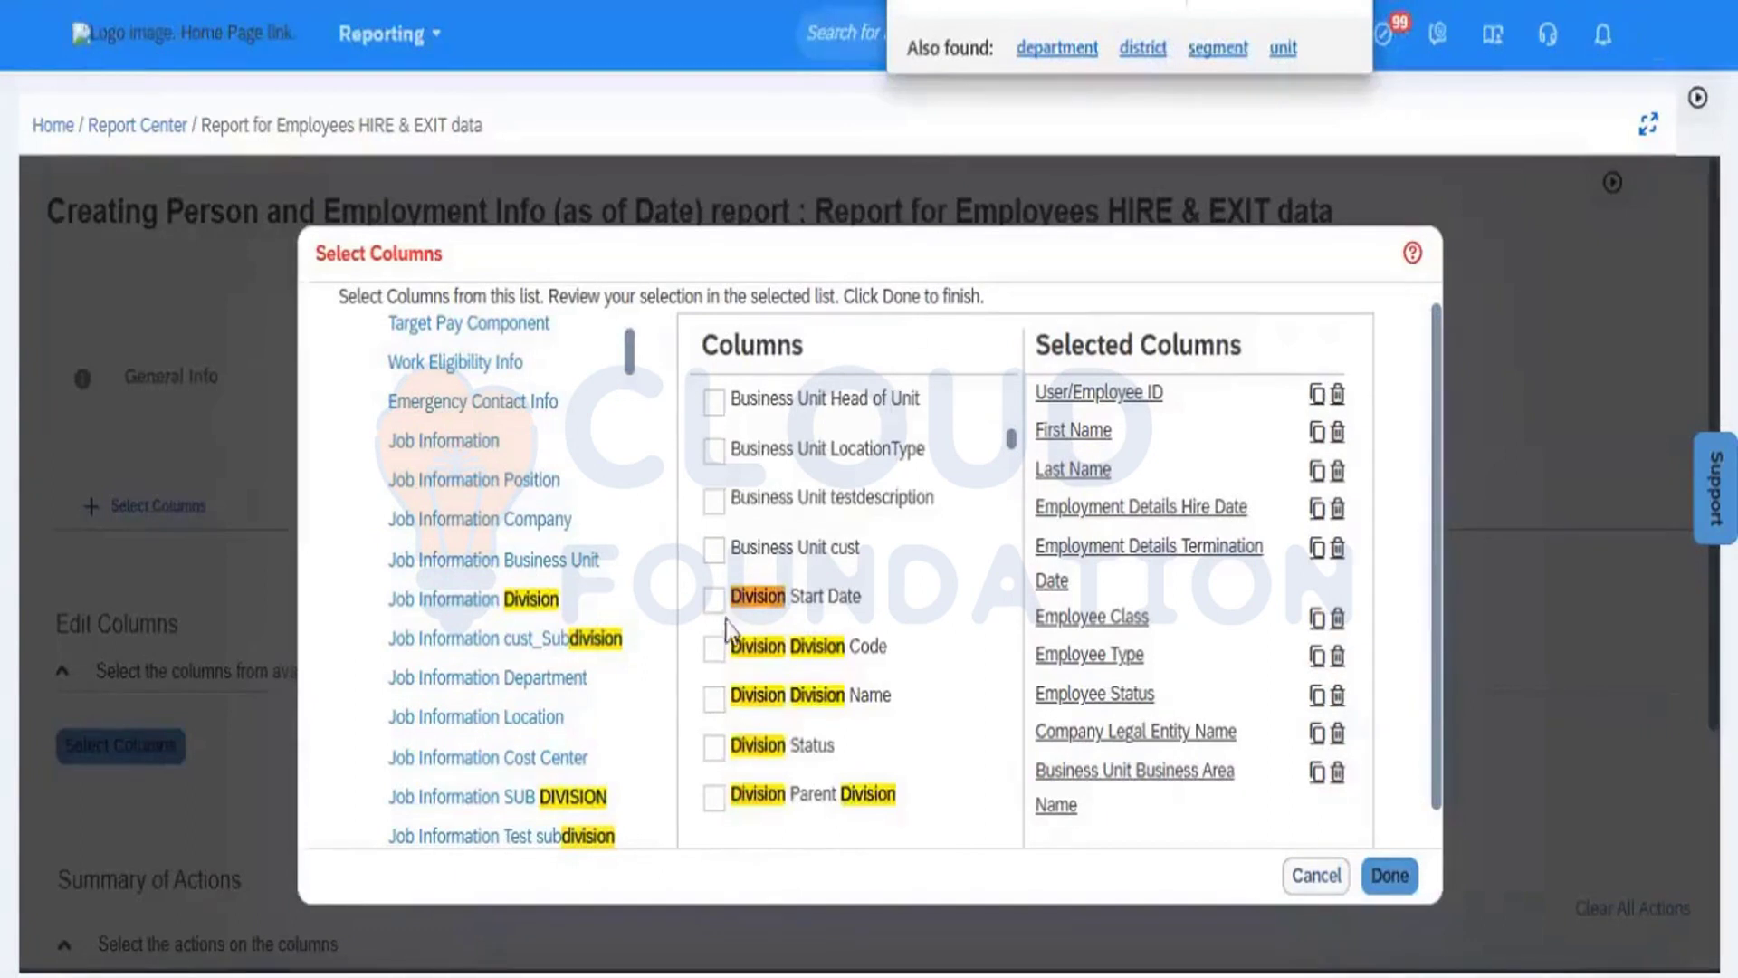
click(714, 697)
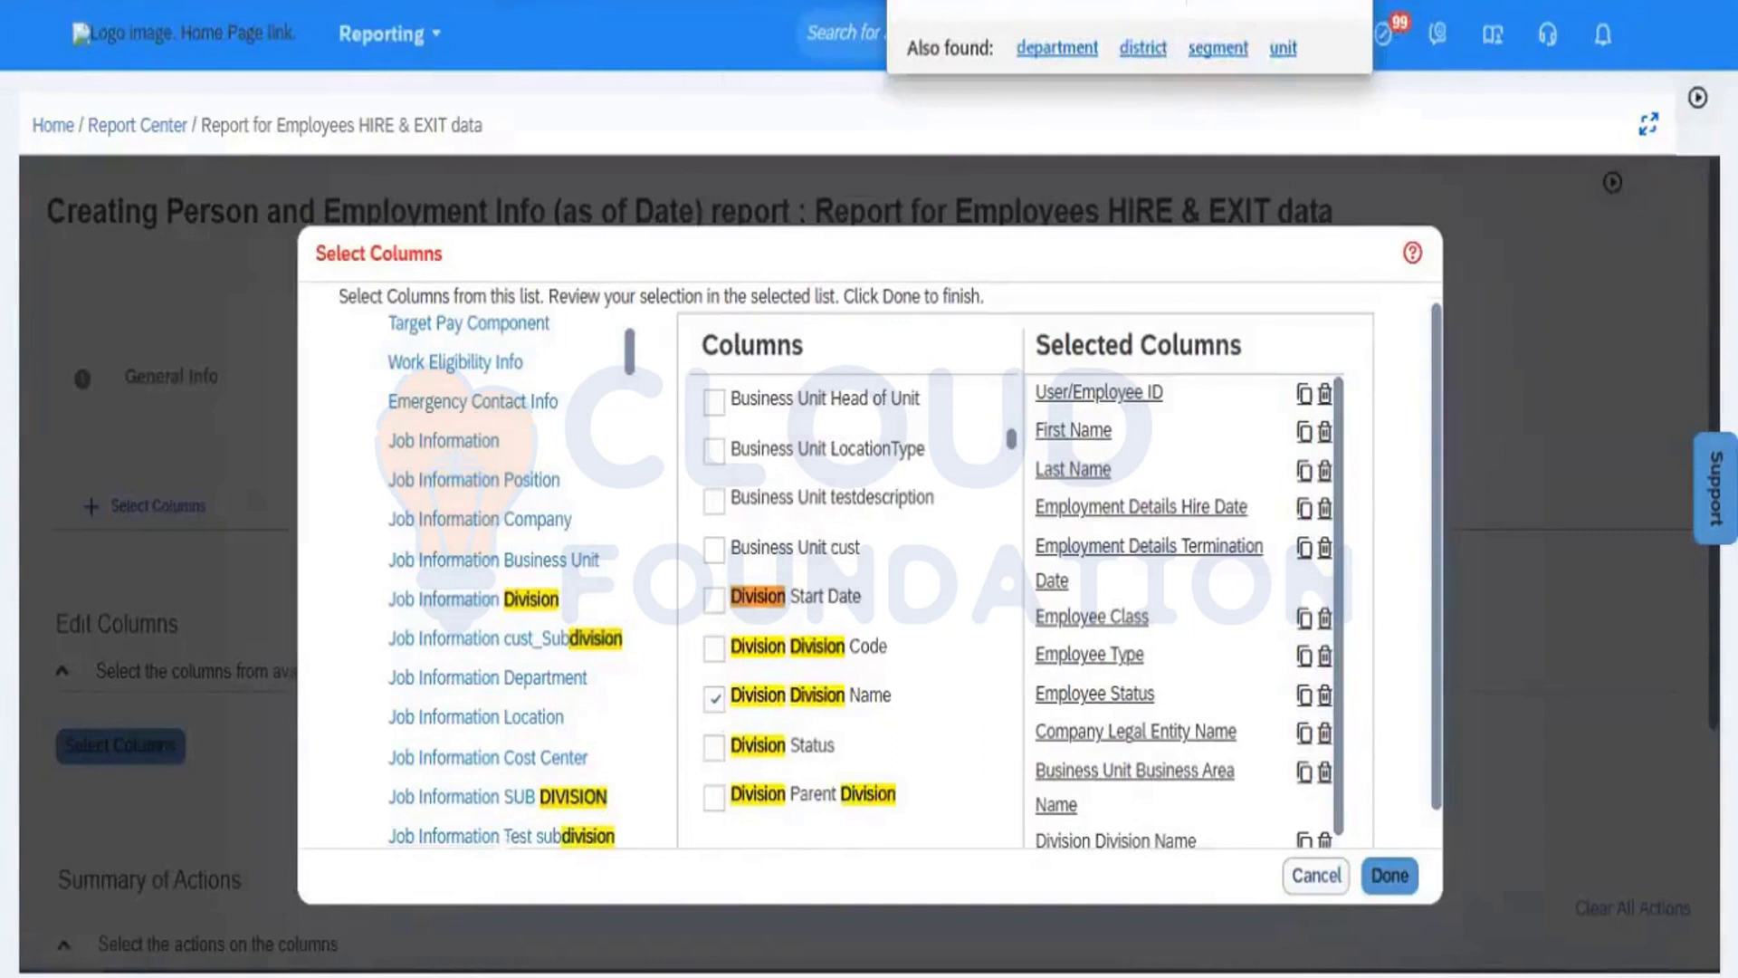
Search the available columns for "department" and add Department Department Name to the selected columns
key(Escape)
text(departmen)
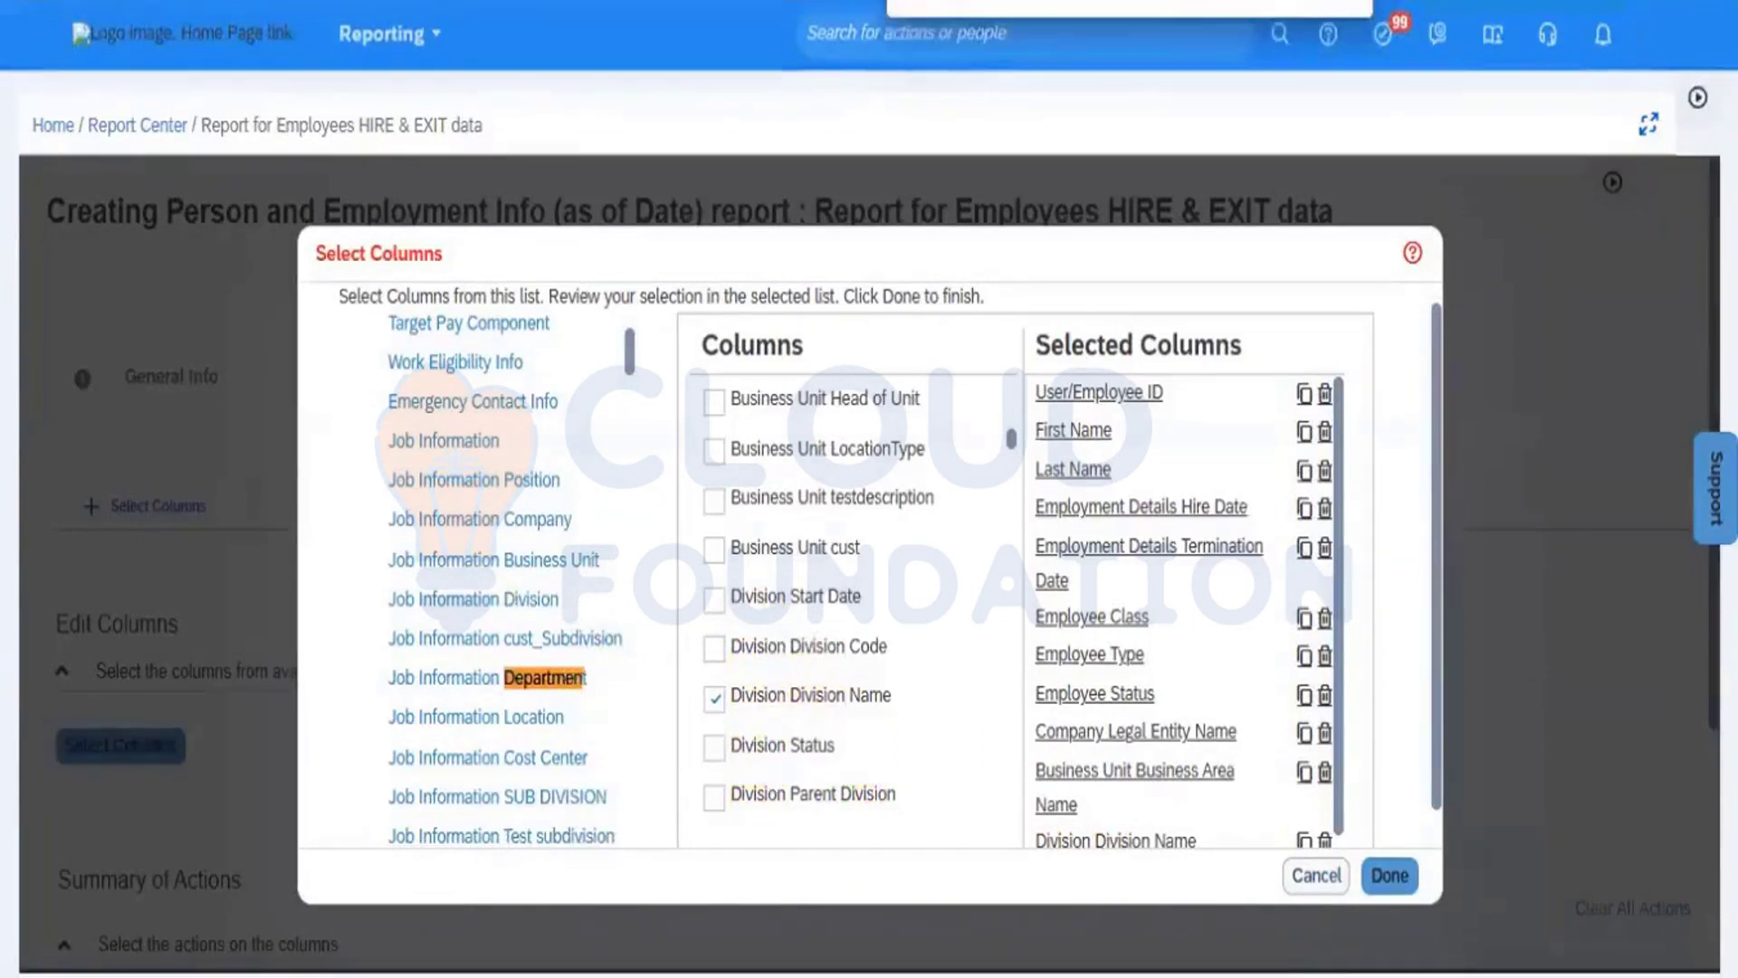
text(t)
key(Return)
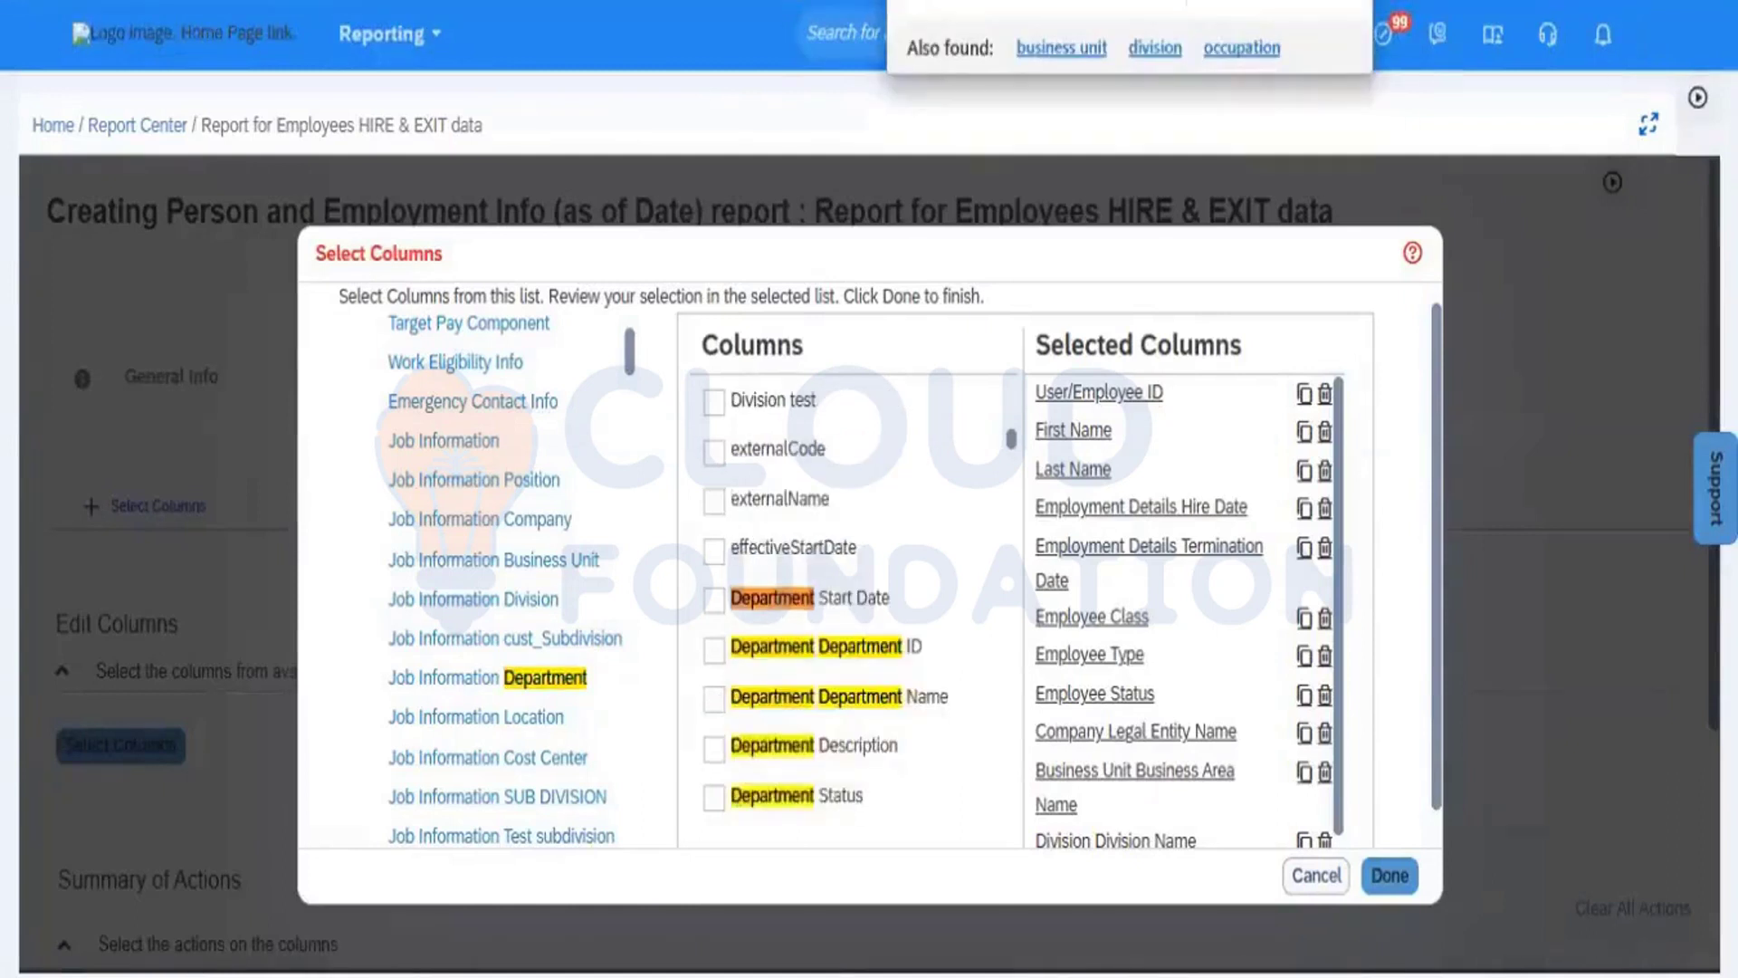
click(714, 698)
Search the available columns for "Country", add the Emergency Contact Info Country/Region column, and finish the column selection
key(BackSpace)
key(BackSpace)
key(BackSpace)
key(BackSpace)
key(BackSpace)
key(BackSpace)
key(BackSpace)
key(BackSpace)
key(BackSpace)
key(BackSpace)
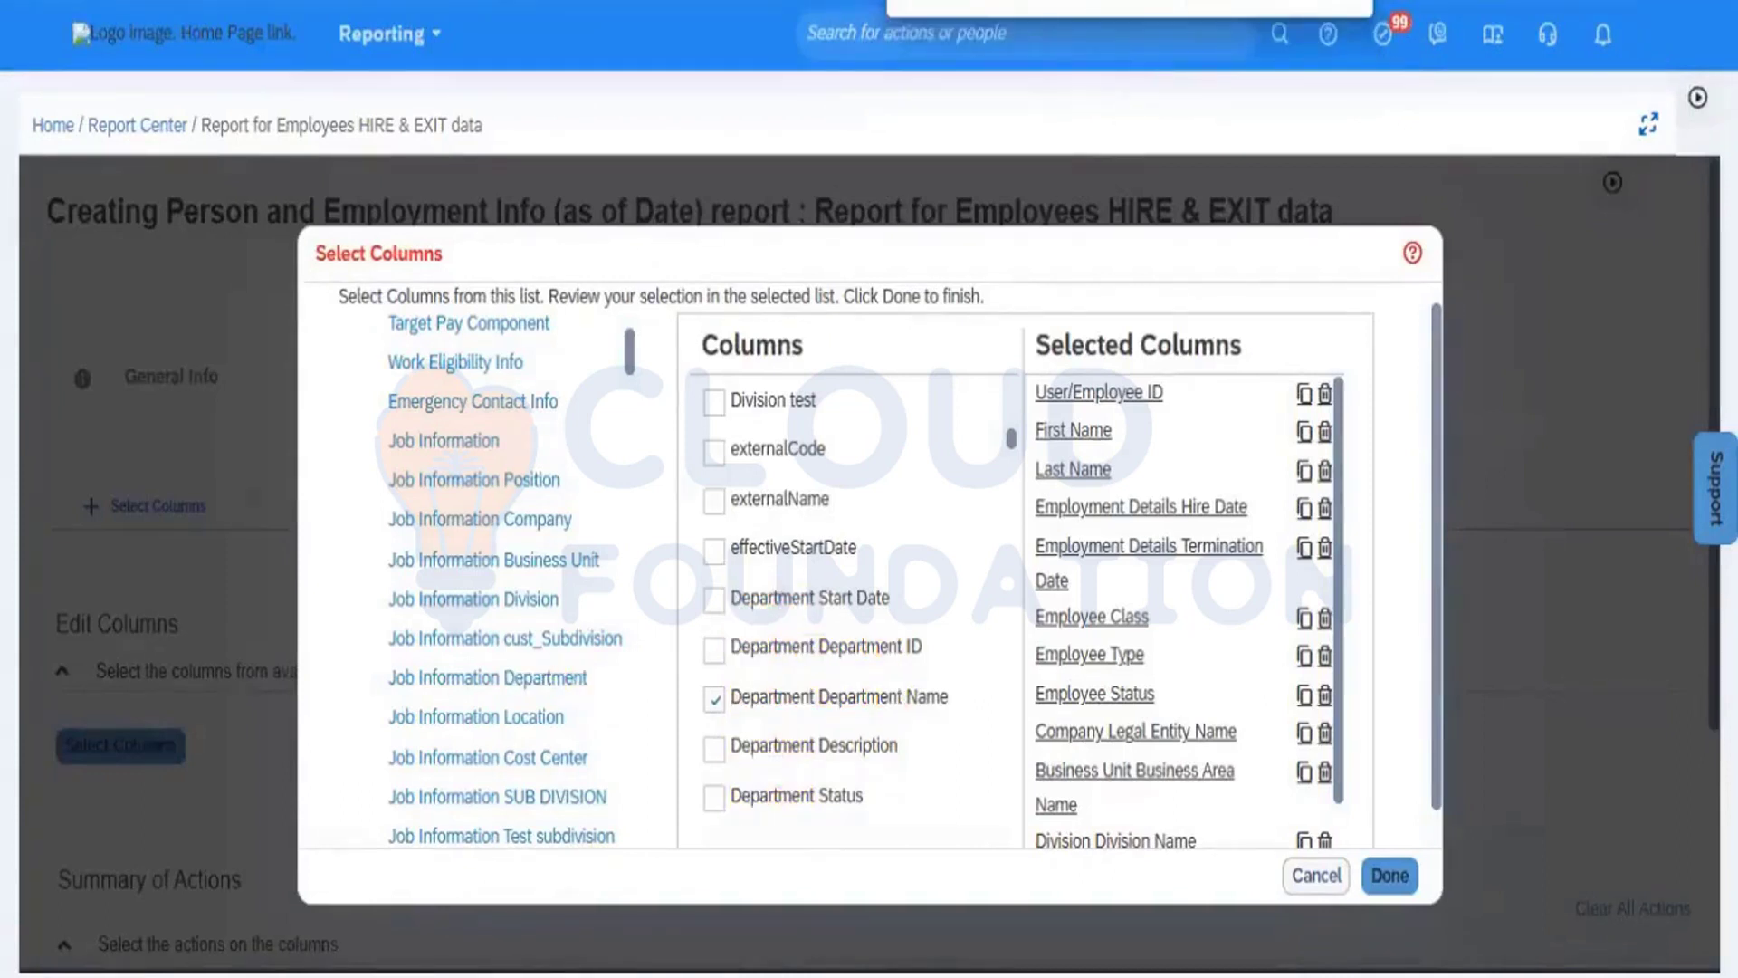
text(Country)
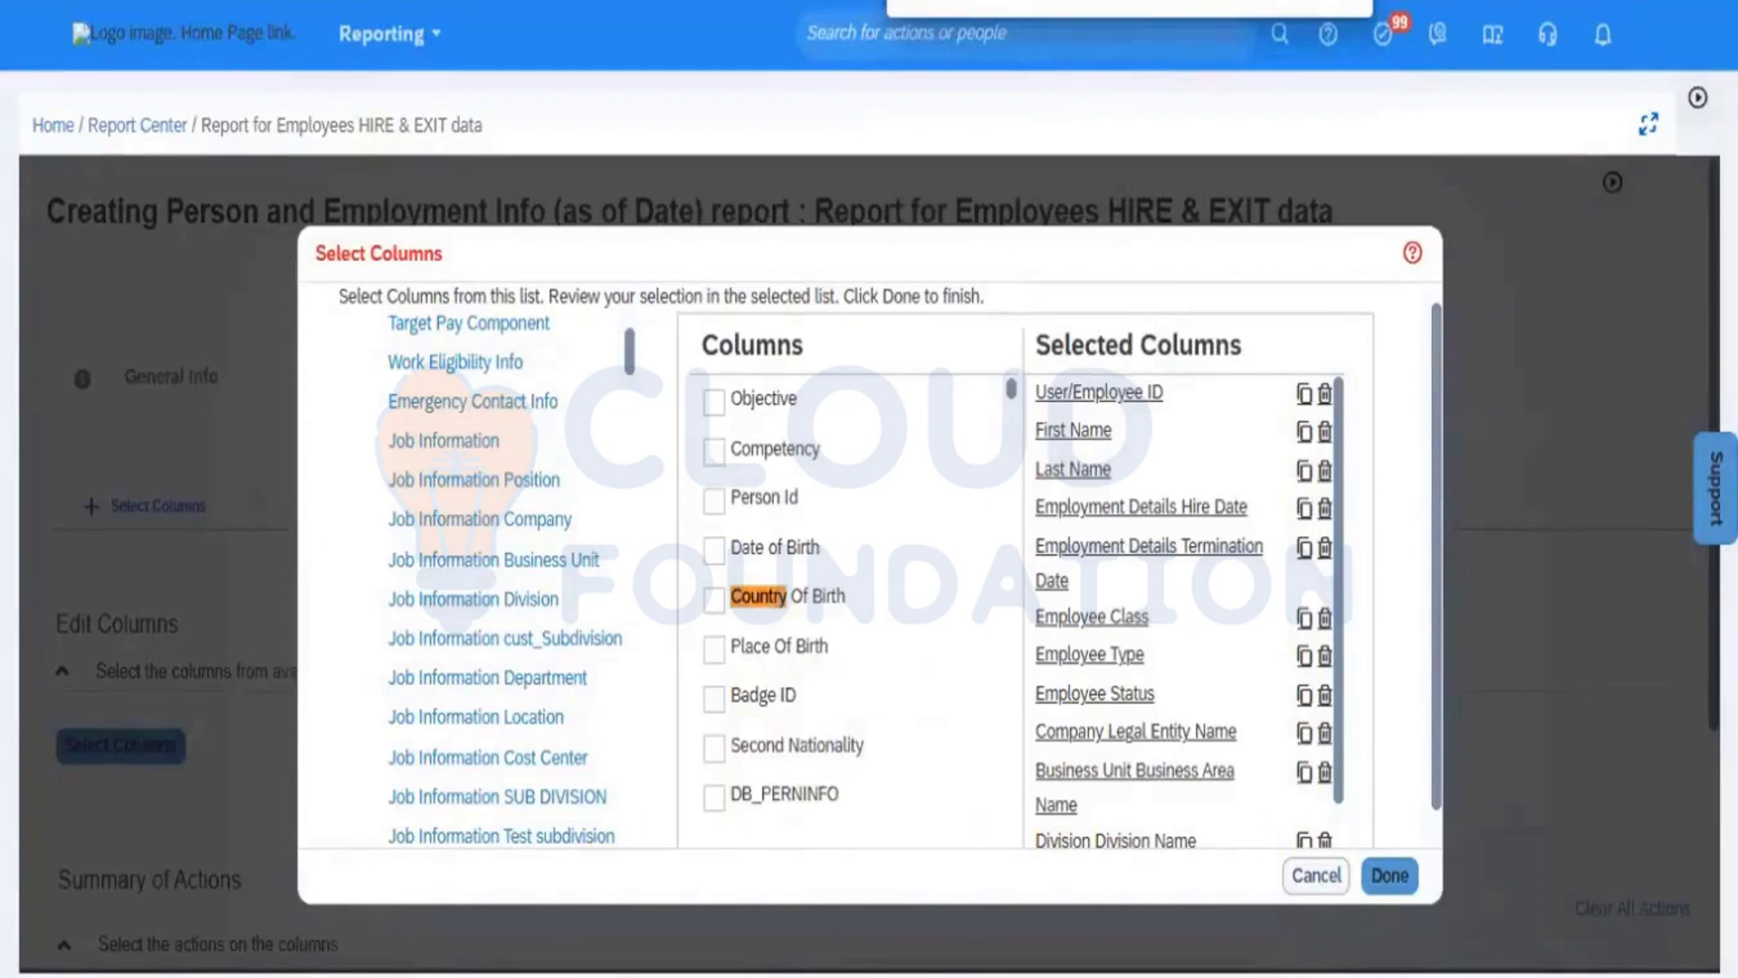
key(Return)
key(Return)
key(Return)
key(Return)
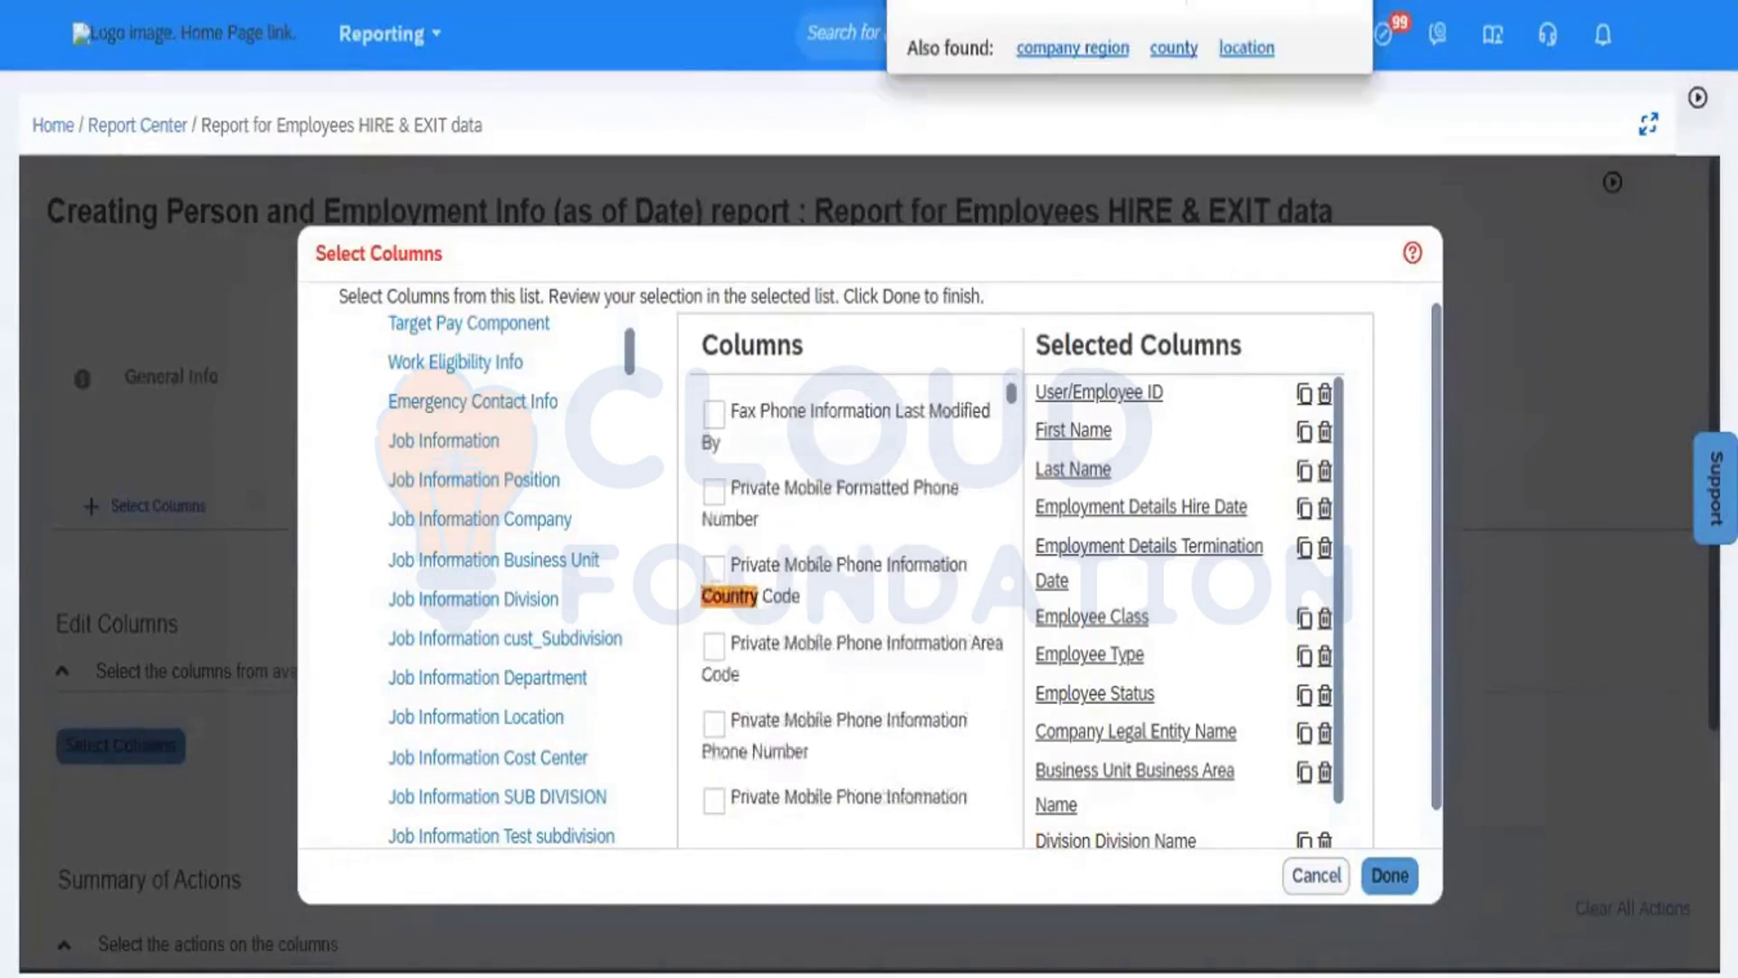
key(Return)
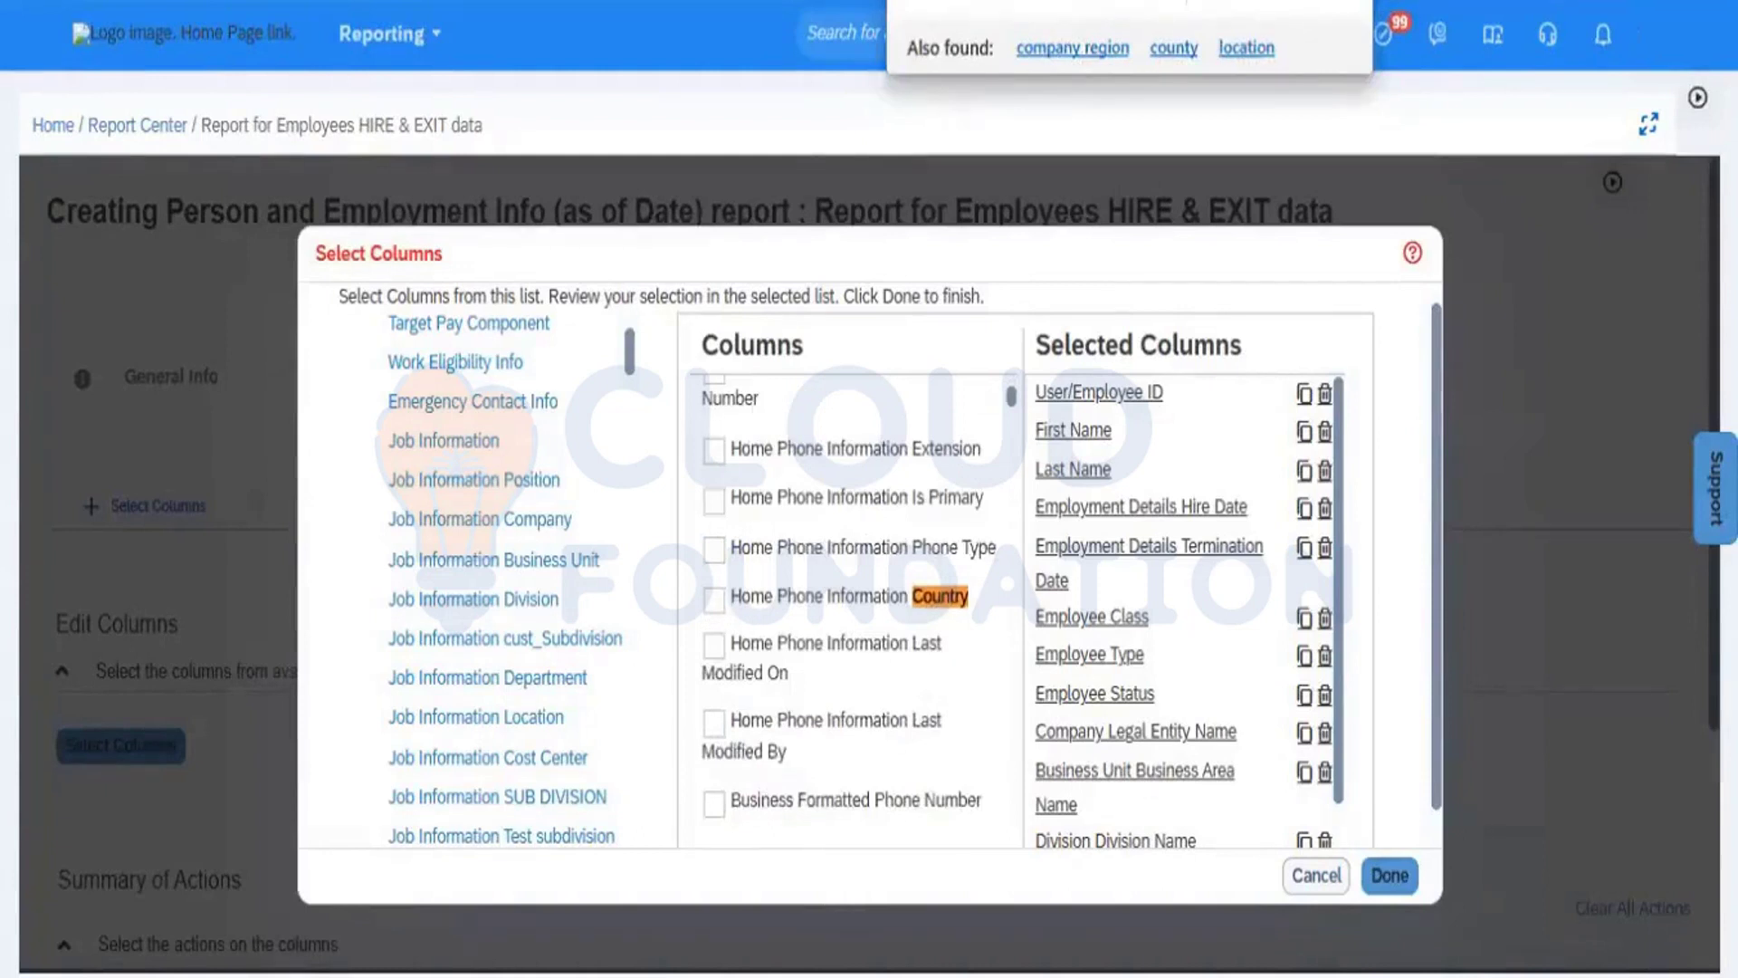
key(Return)
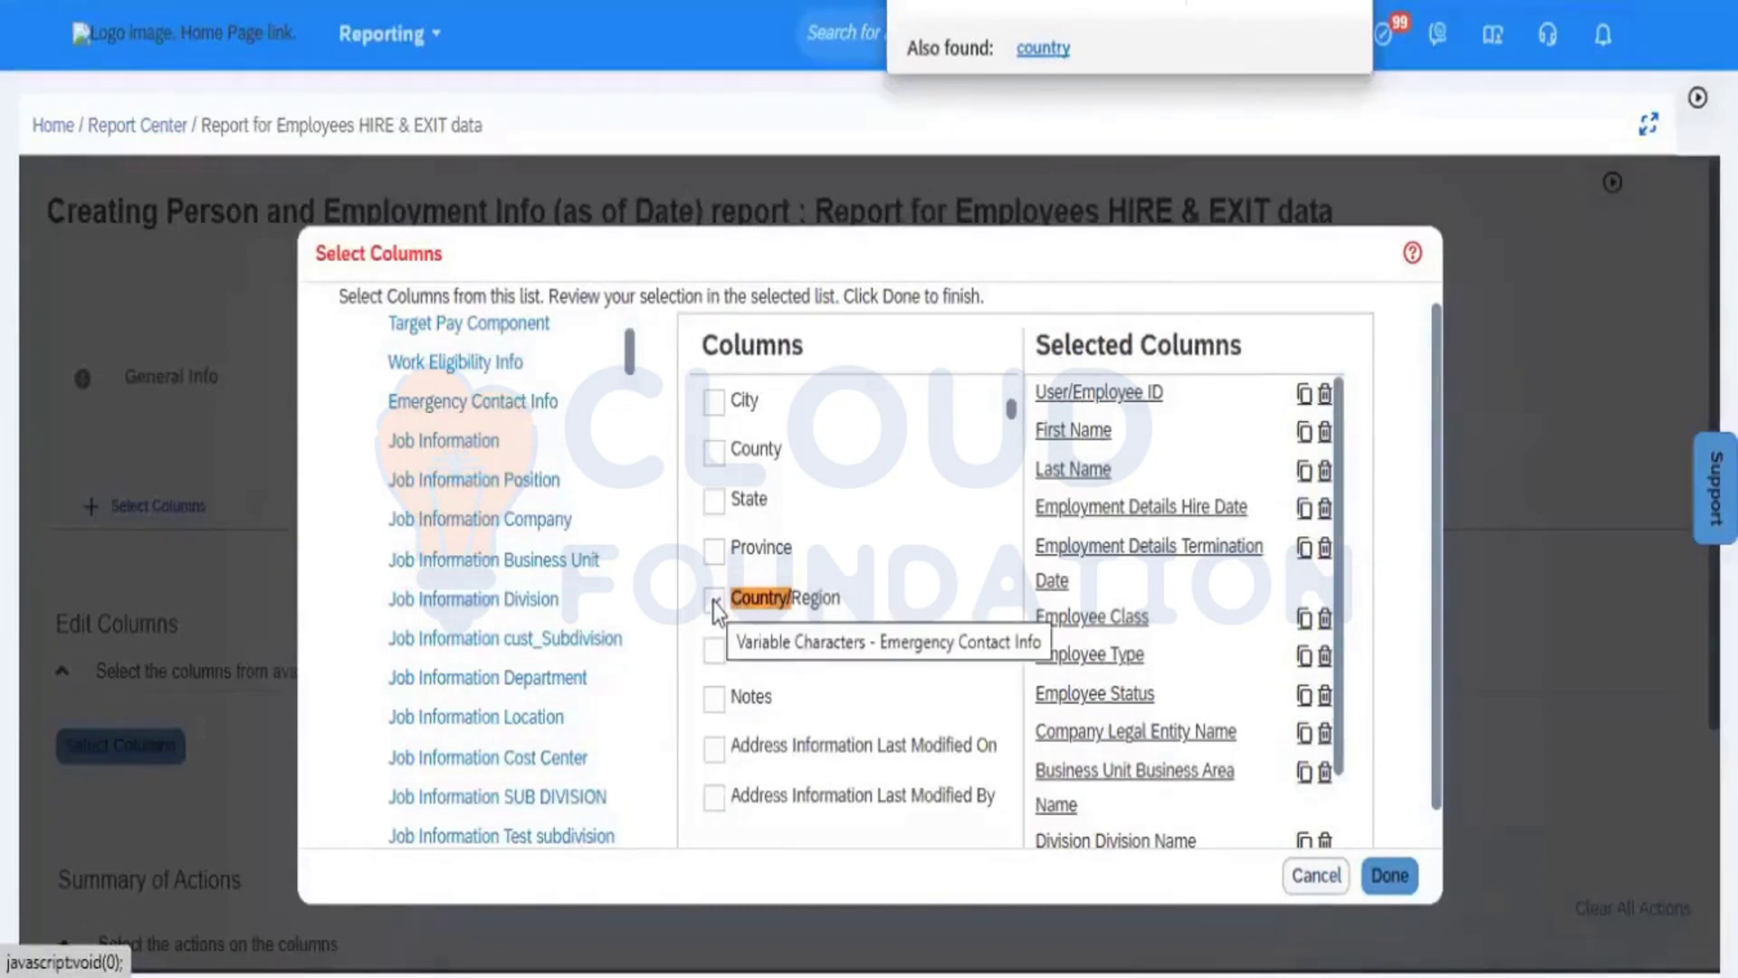
click(1400, 881)
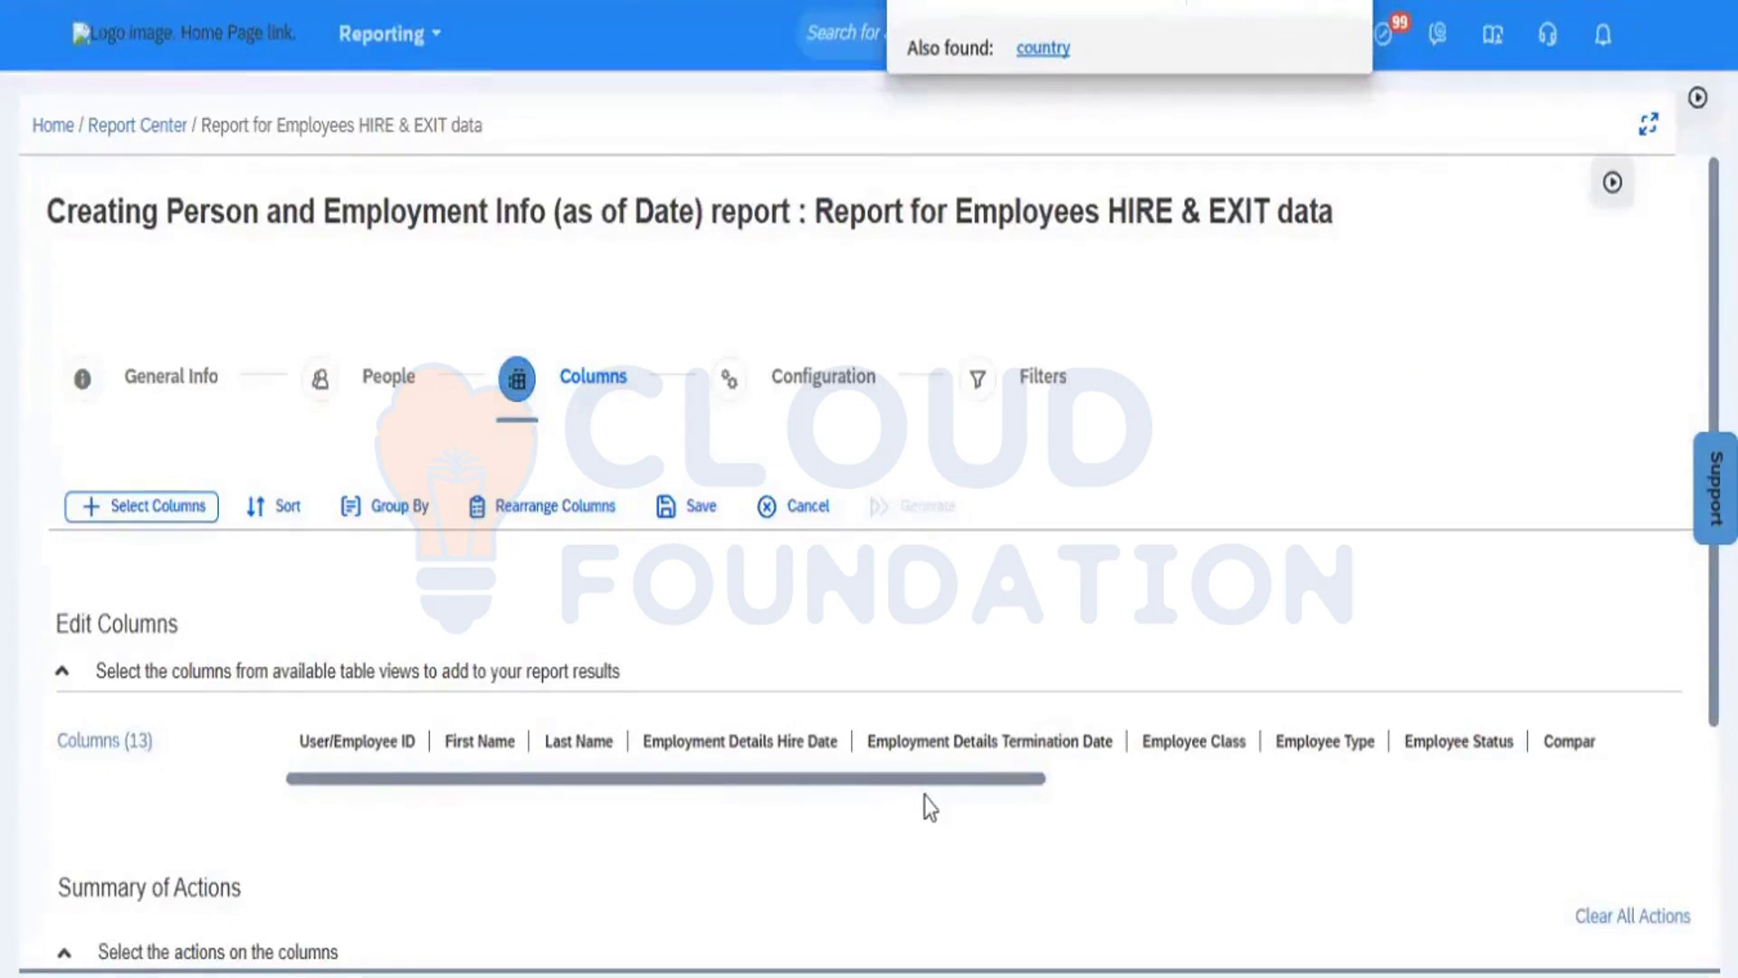
Rearrange the report columns, moving Employment Details Hire Date first, Employment Details Termination Date second, and Employee Status up to the top of the order
click(550, 511)
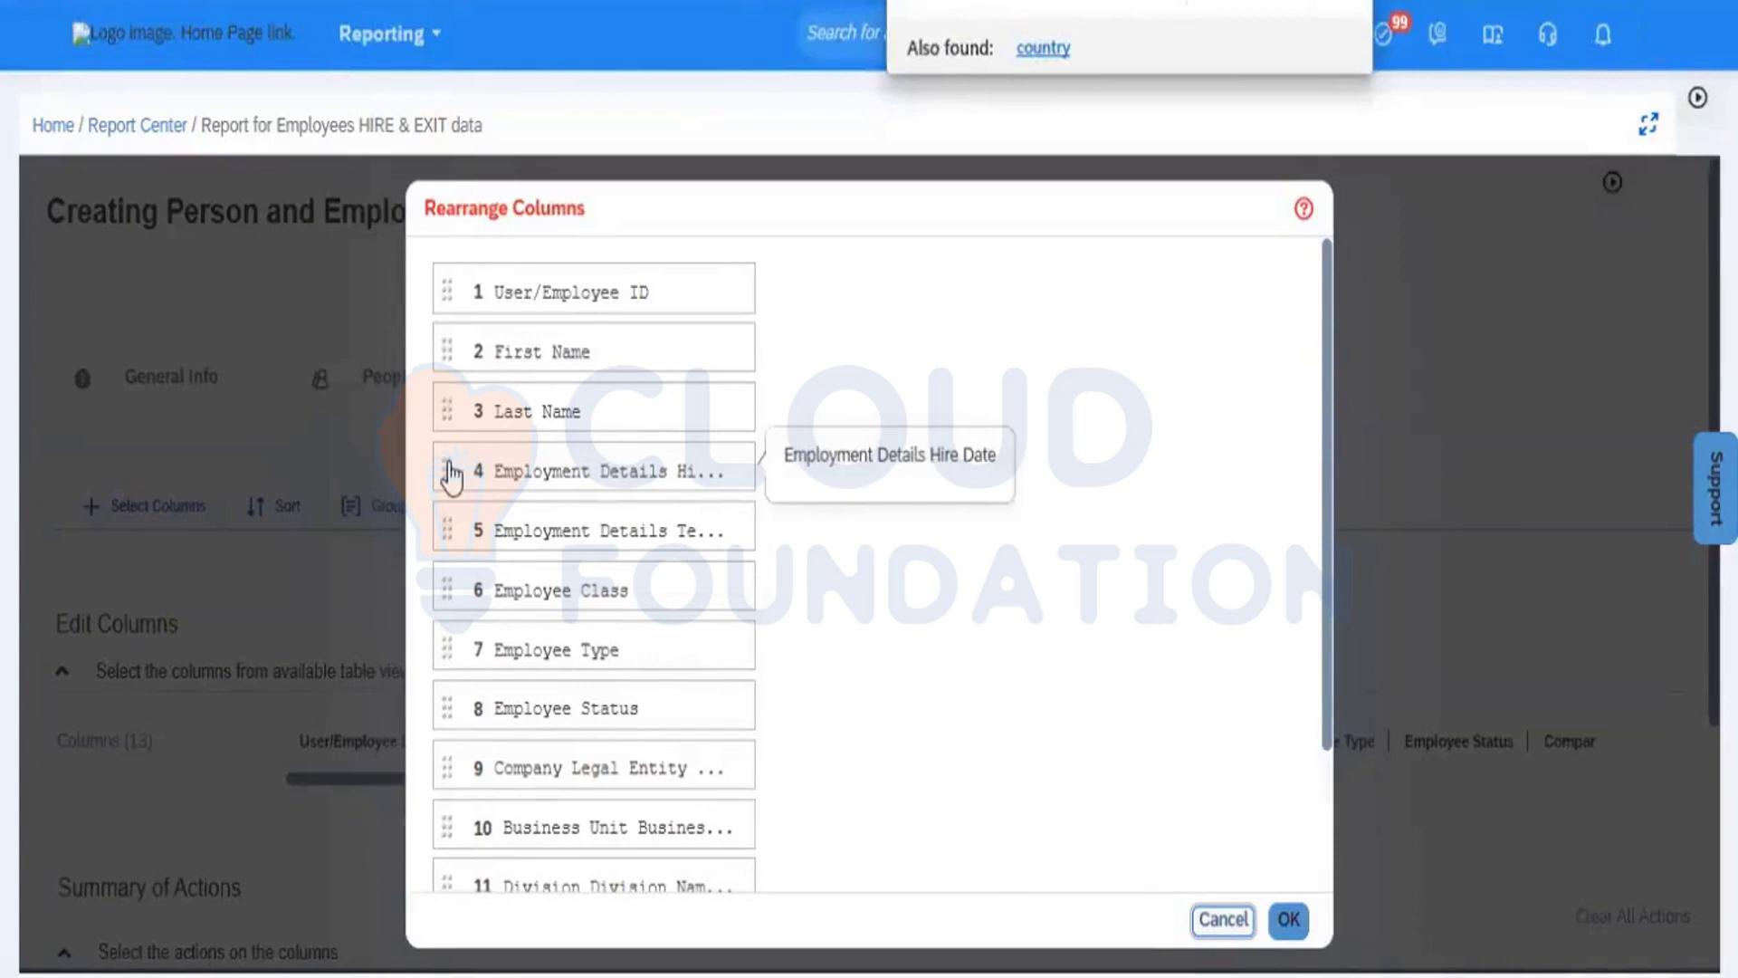
drag(449, 480, 449, 306)
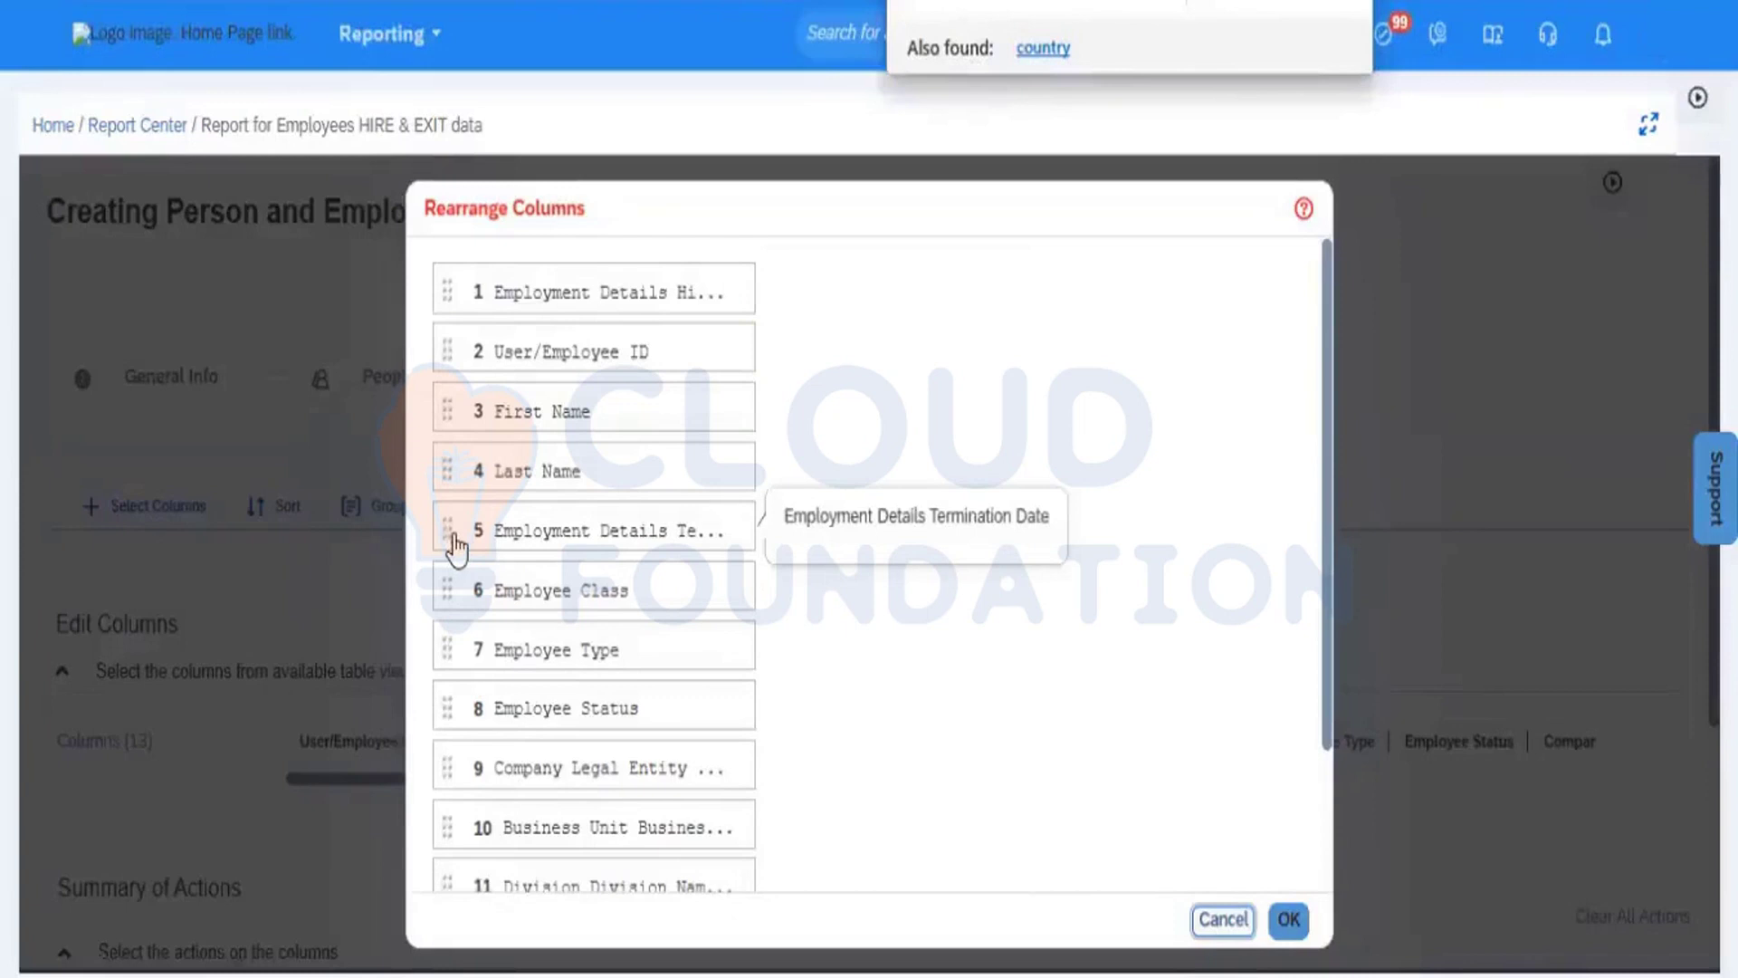
drag(457, 548, 454, 358)
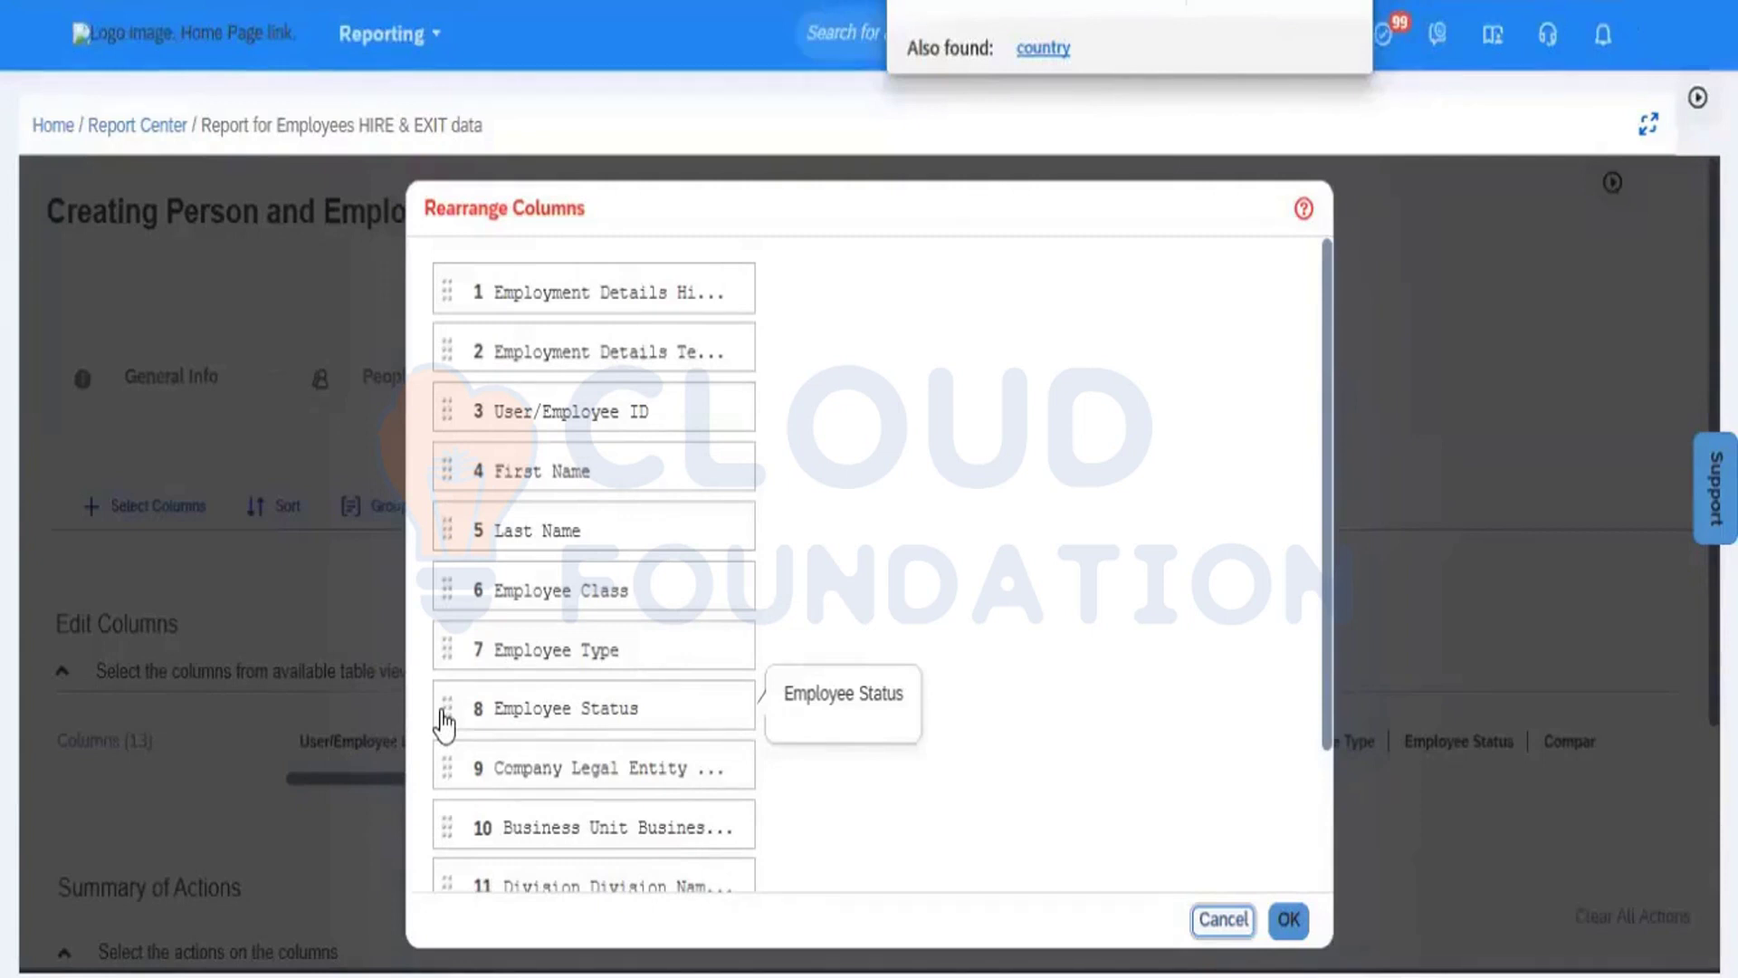
drag(444, 724, 450, 308)
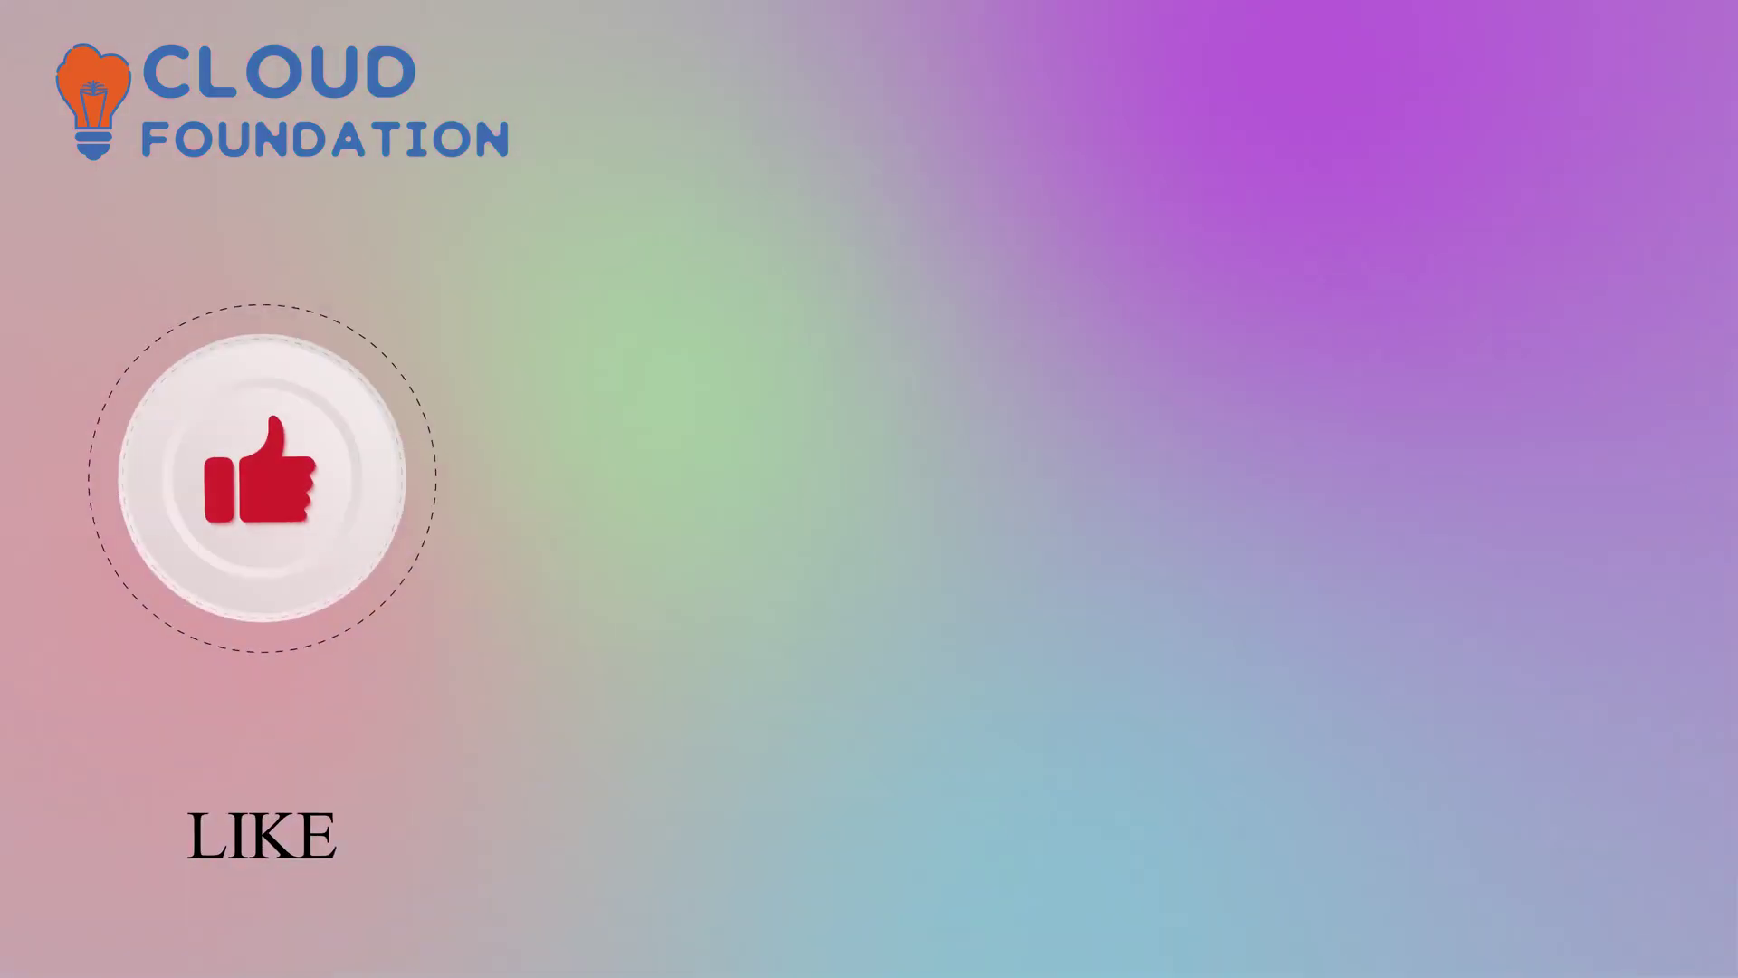